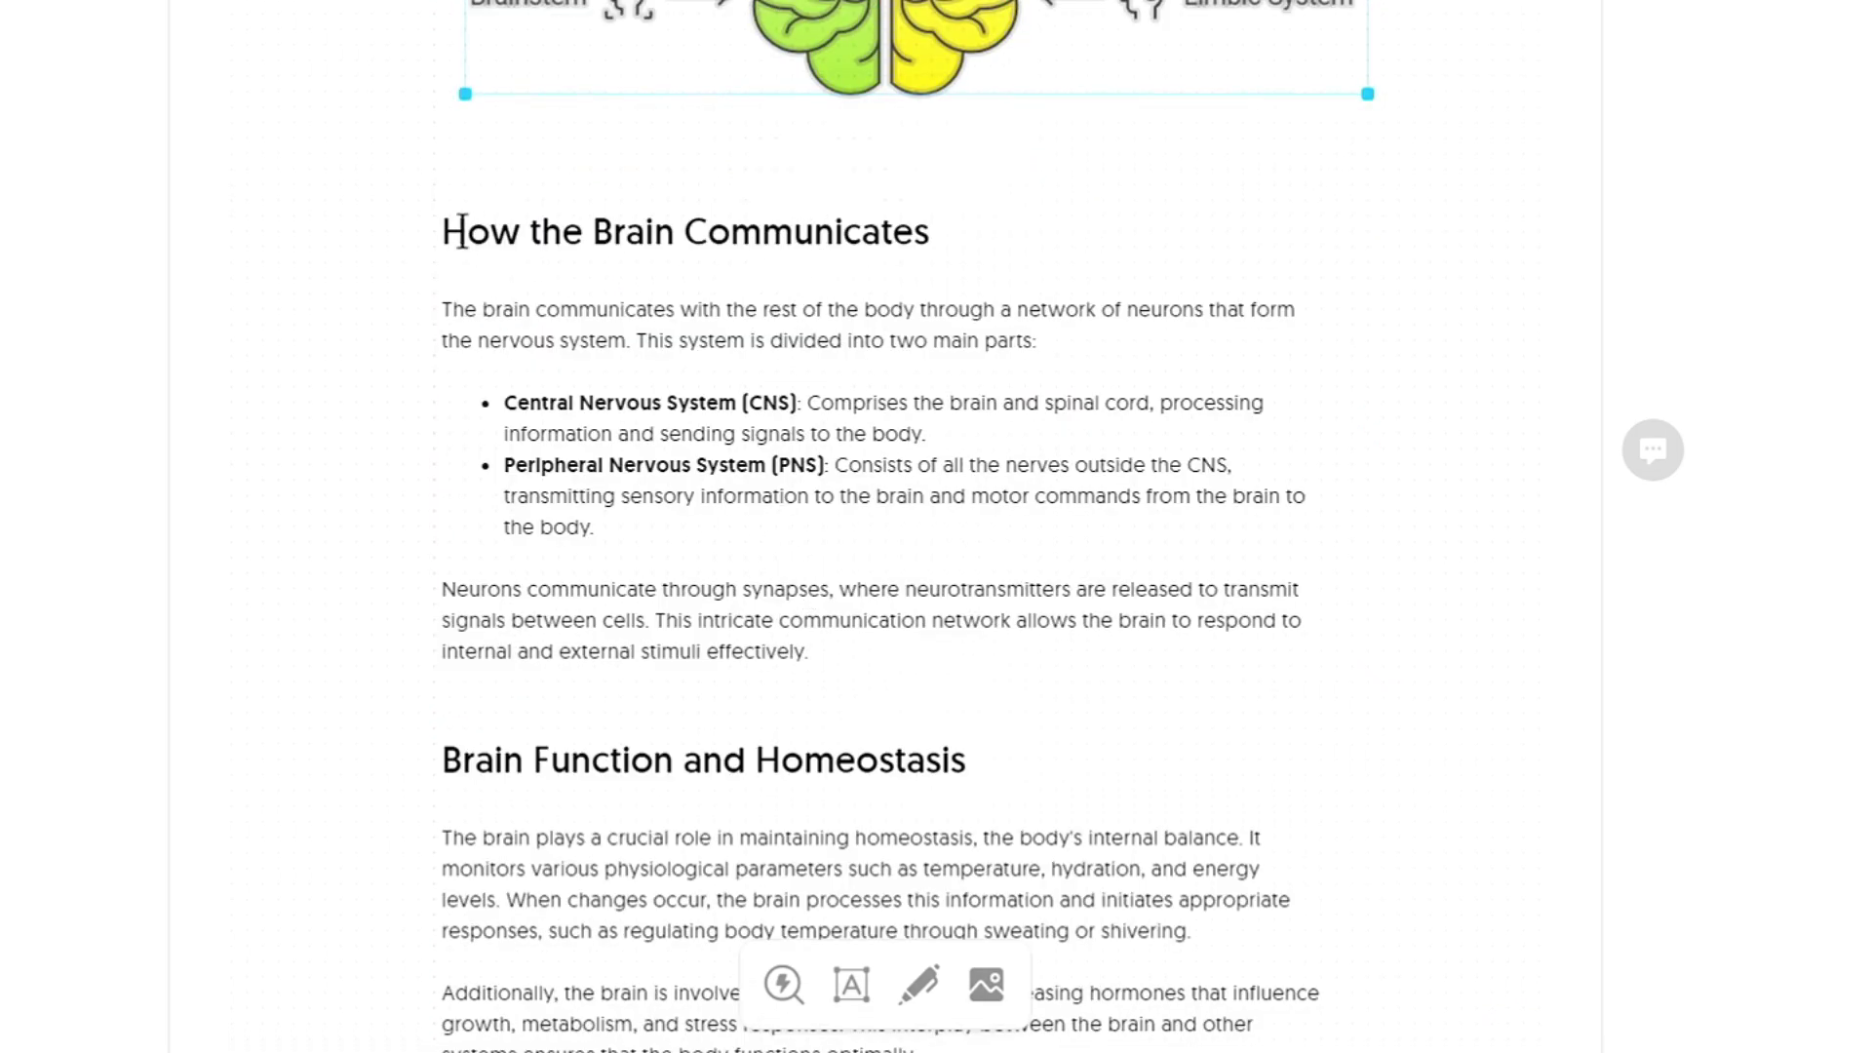
Generate a visual from the How the Brain Communicates text and settle on the Brain Communication mind map.
{"action": "left_click_drag", "start_coordinate": [446, 231], "coordinate": [852, 653]}
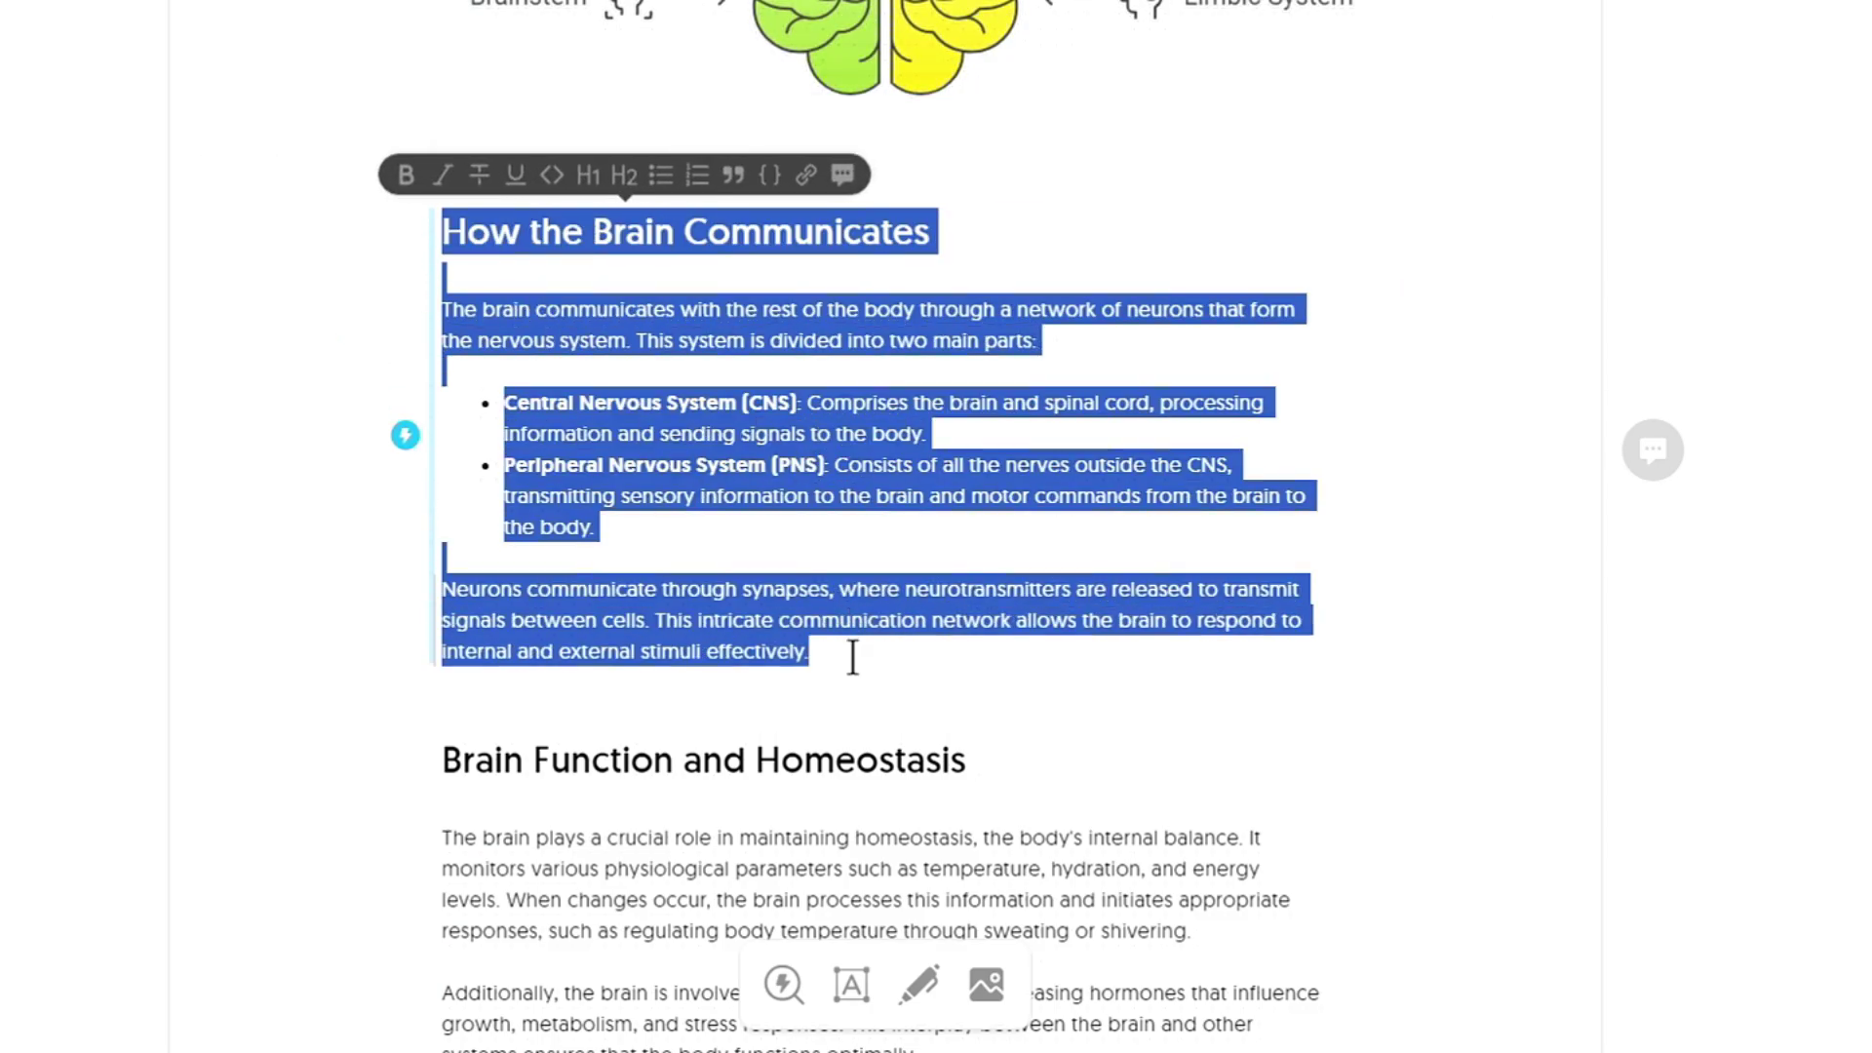
{"action": "left_click", "coordinate": [408, 441]}
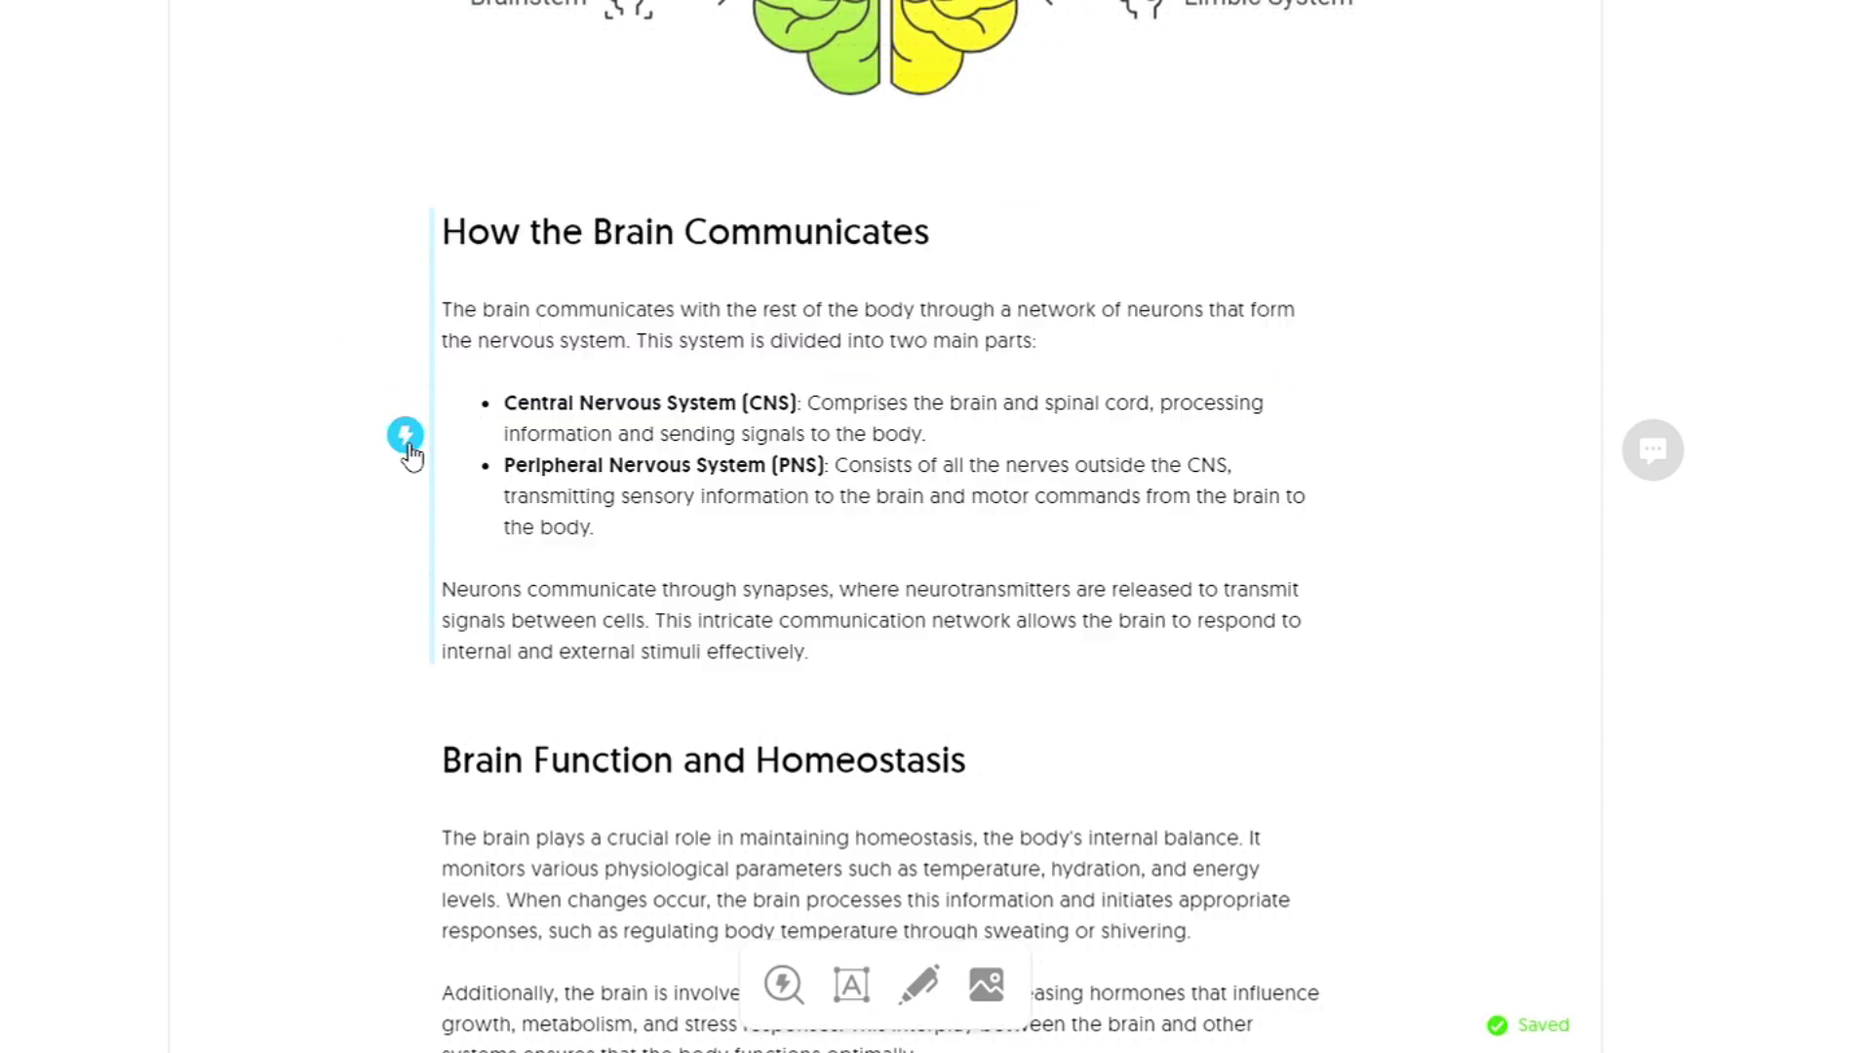
{"action": "scroll", "coordinate": [410, 443], "scroll_direction": "down", "scroll_amount": 1}
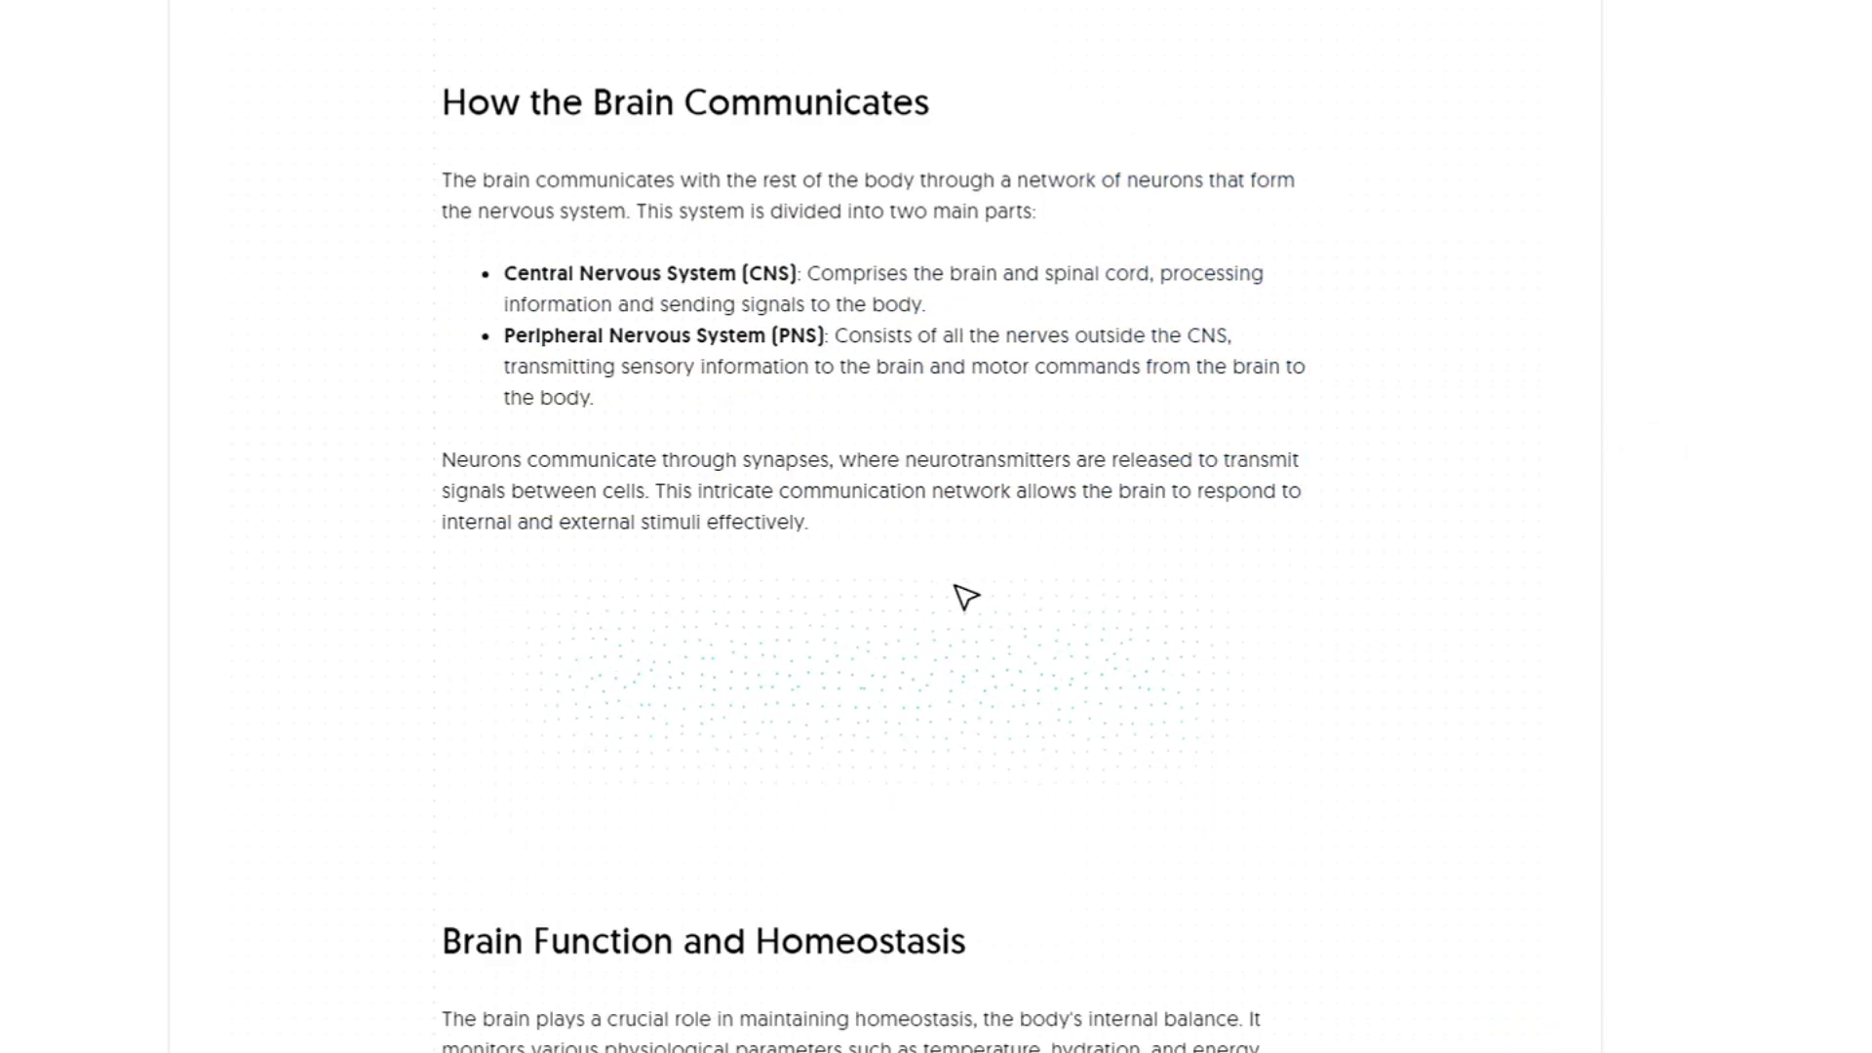
{"action": "left_click", "coordinate": [326, 426]}
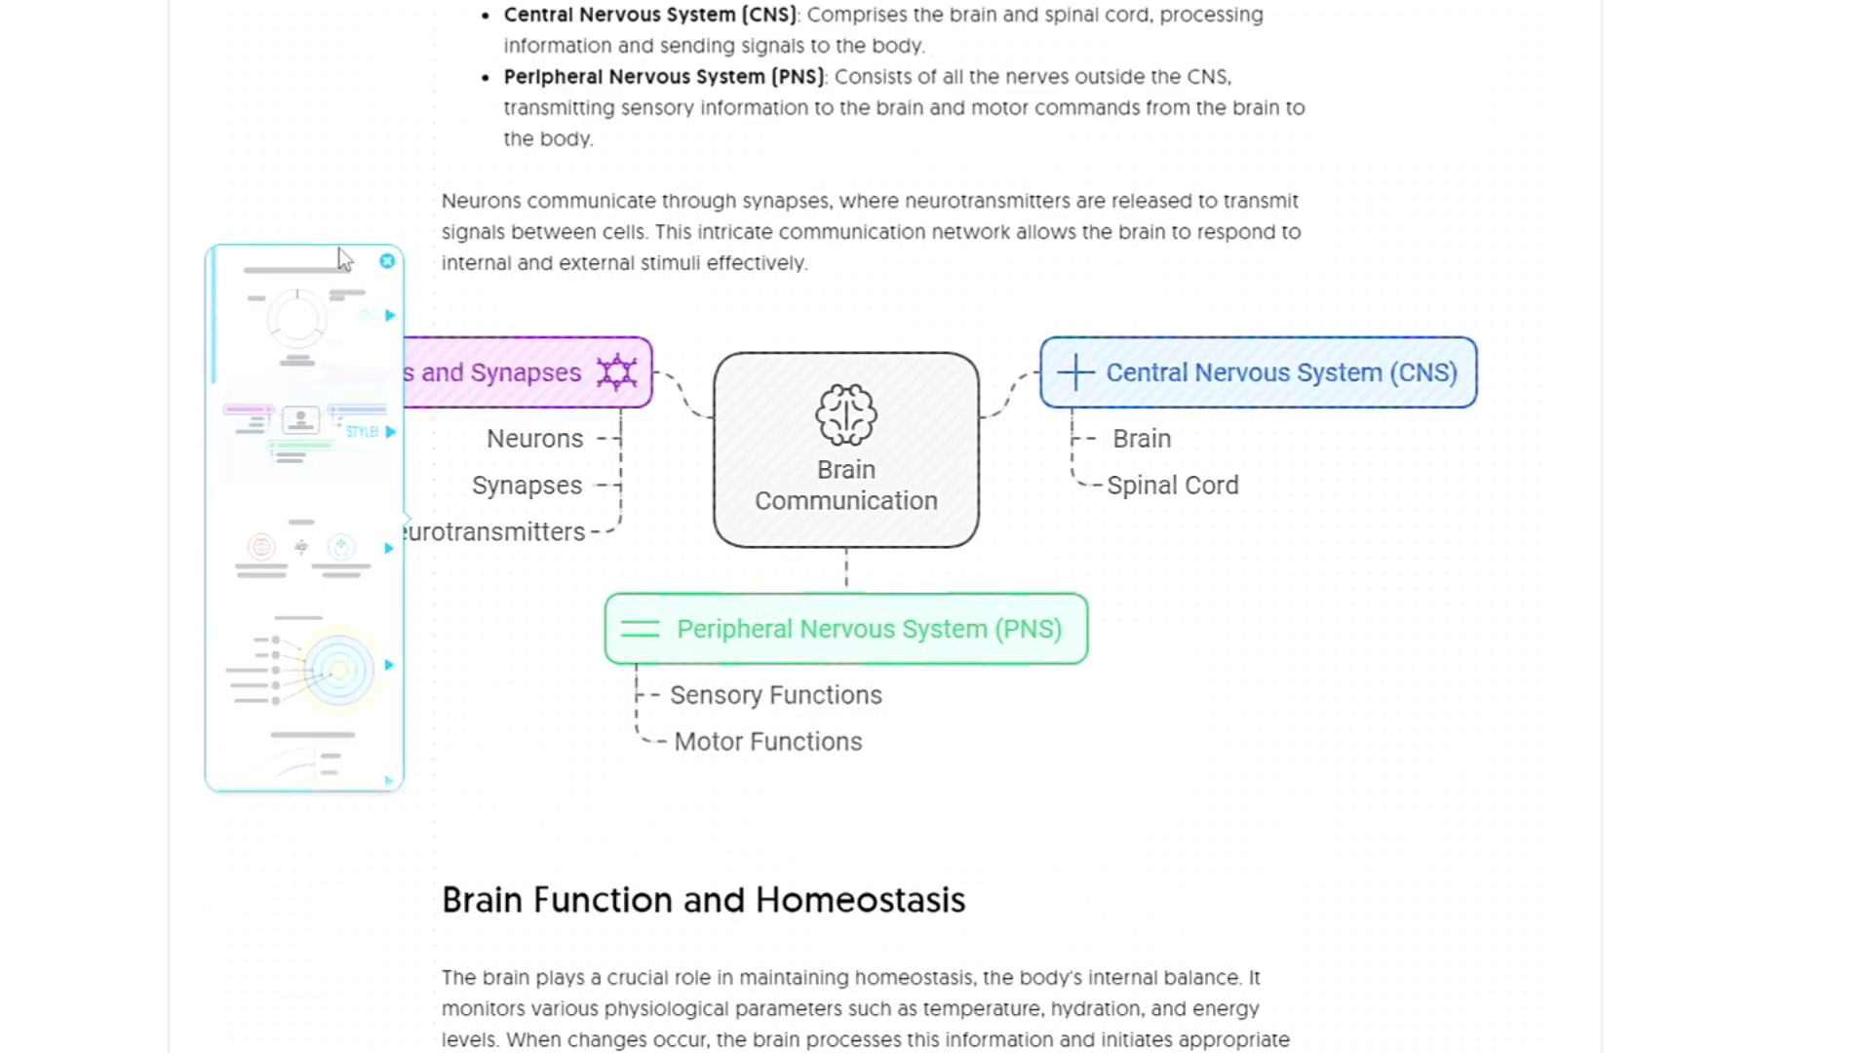
{"action": "left_click", "coordinate": [294, 629]}
{"action": "left_click", "coordinate": [361, 454]}
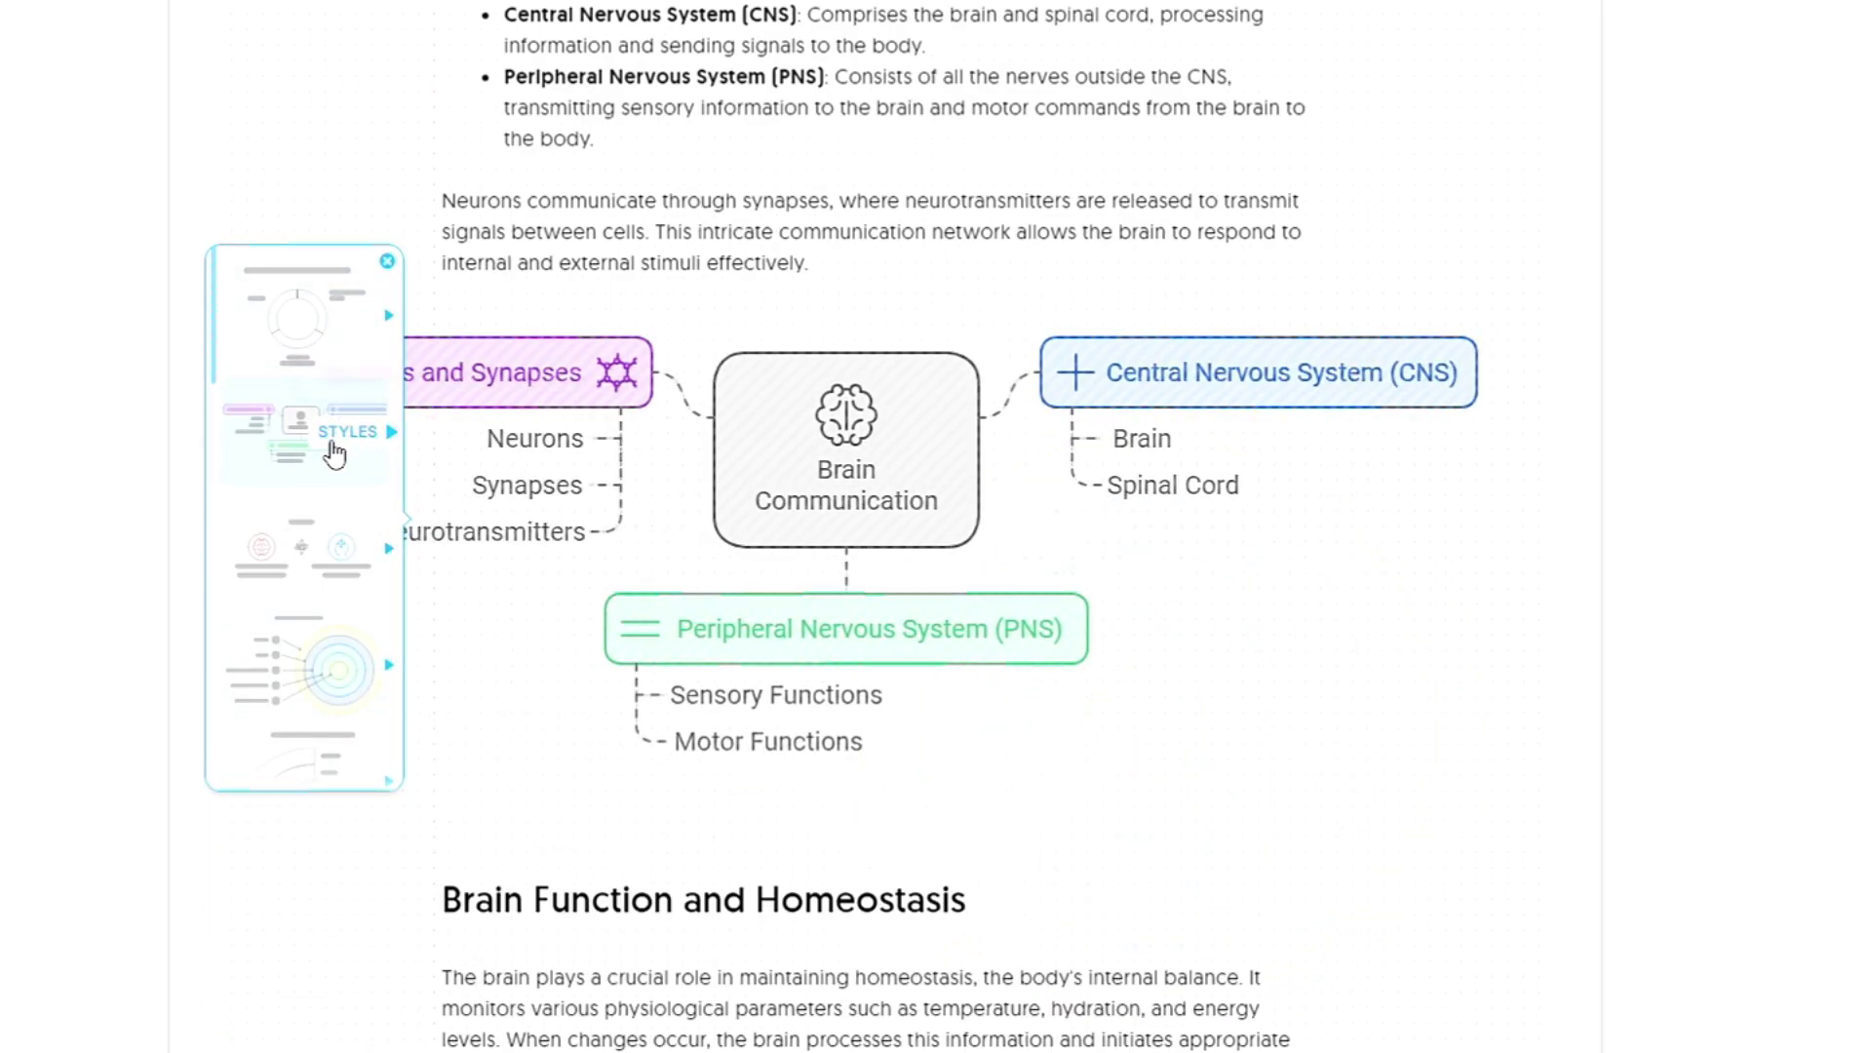
Apply a style variant to the mind map, then shift and resize it on the page.
{"action": "left_click", "coordinate": [303, 454]}
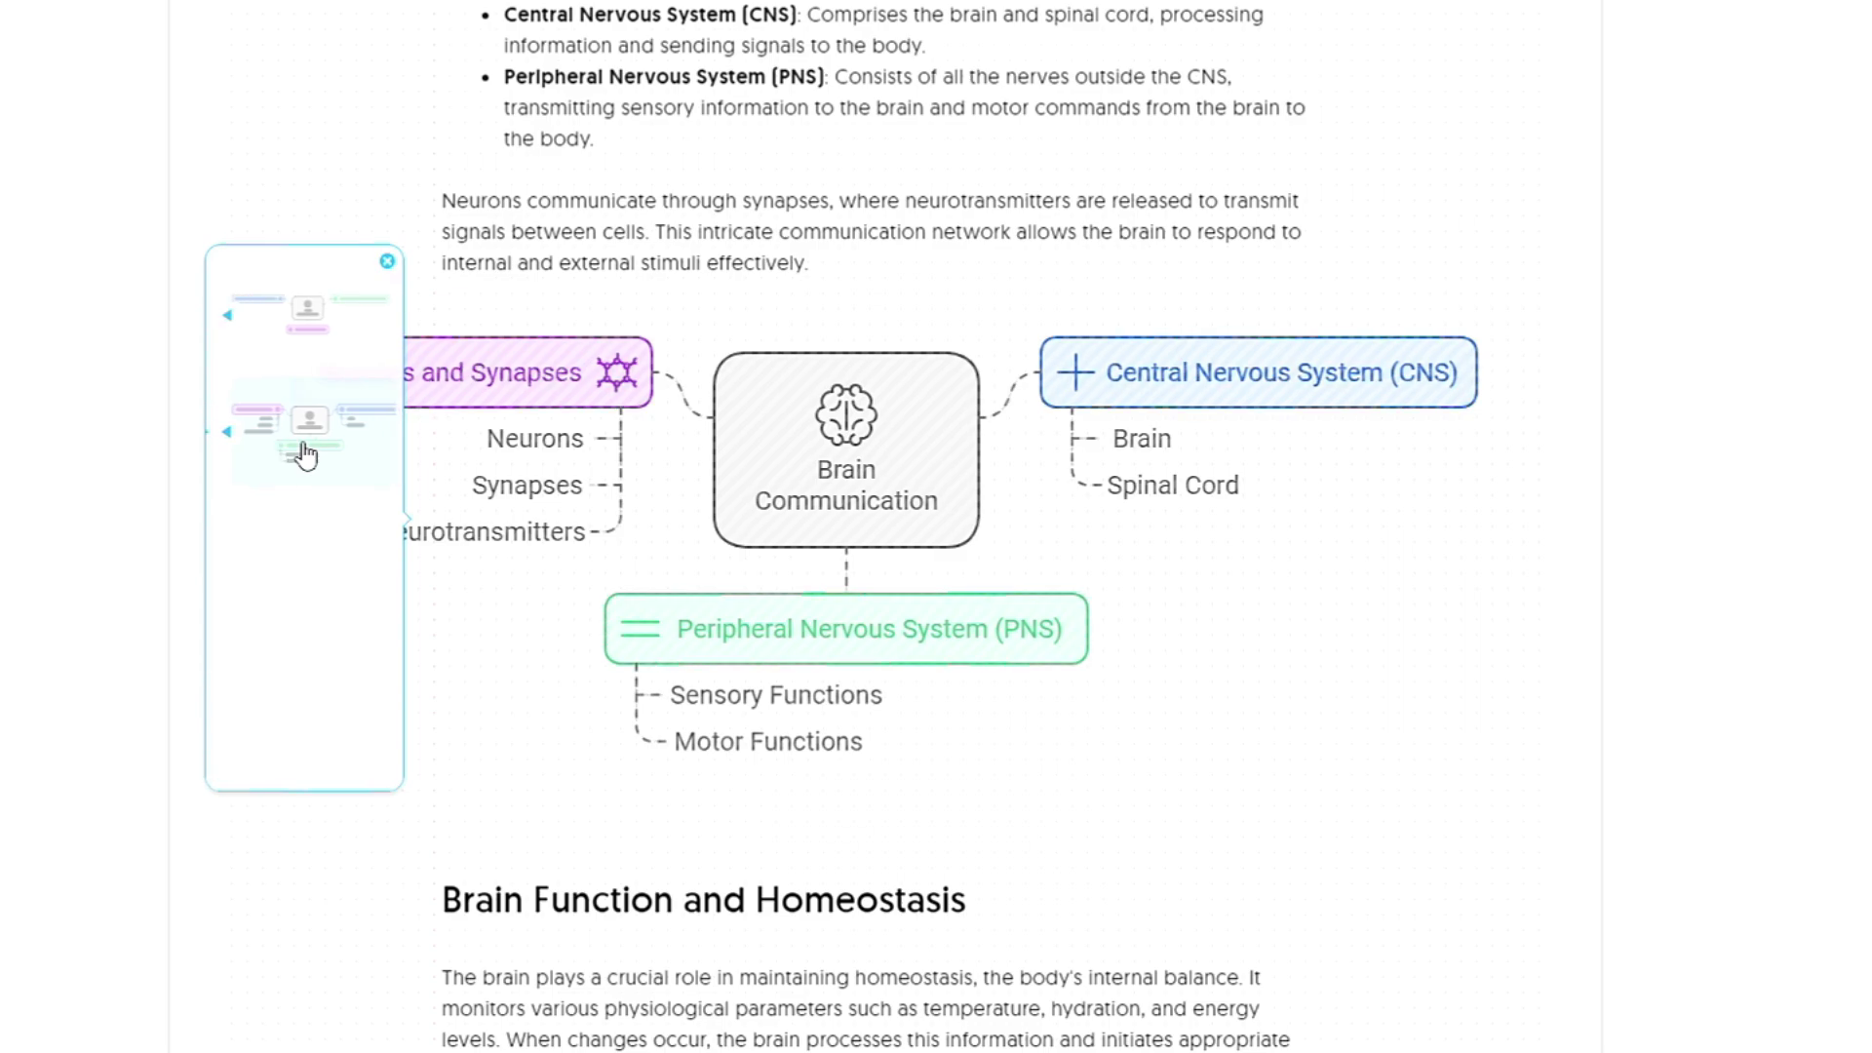
{"action": "left_click", "coordinate": [1106, 480]}
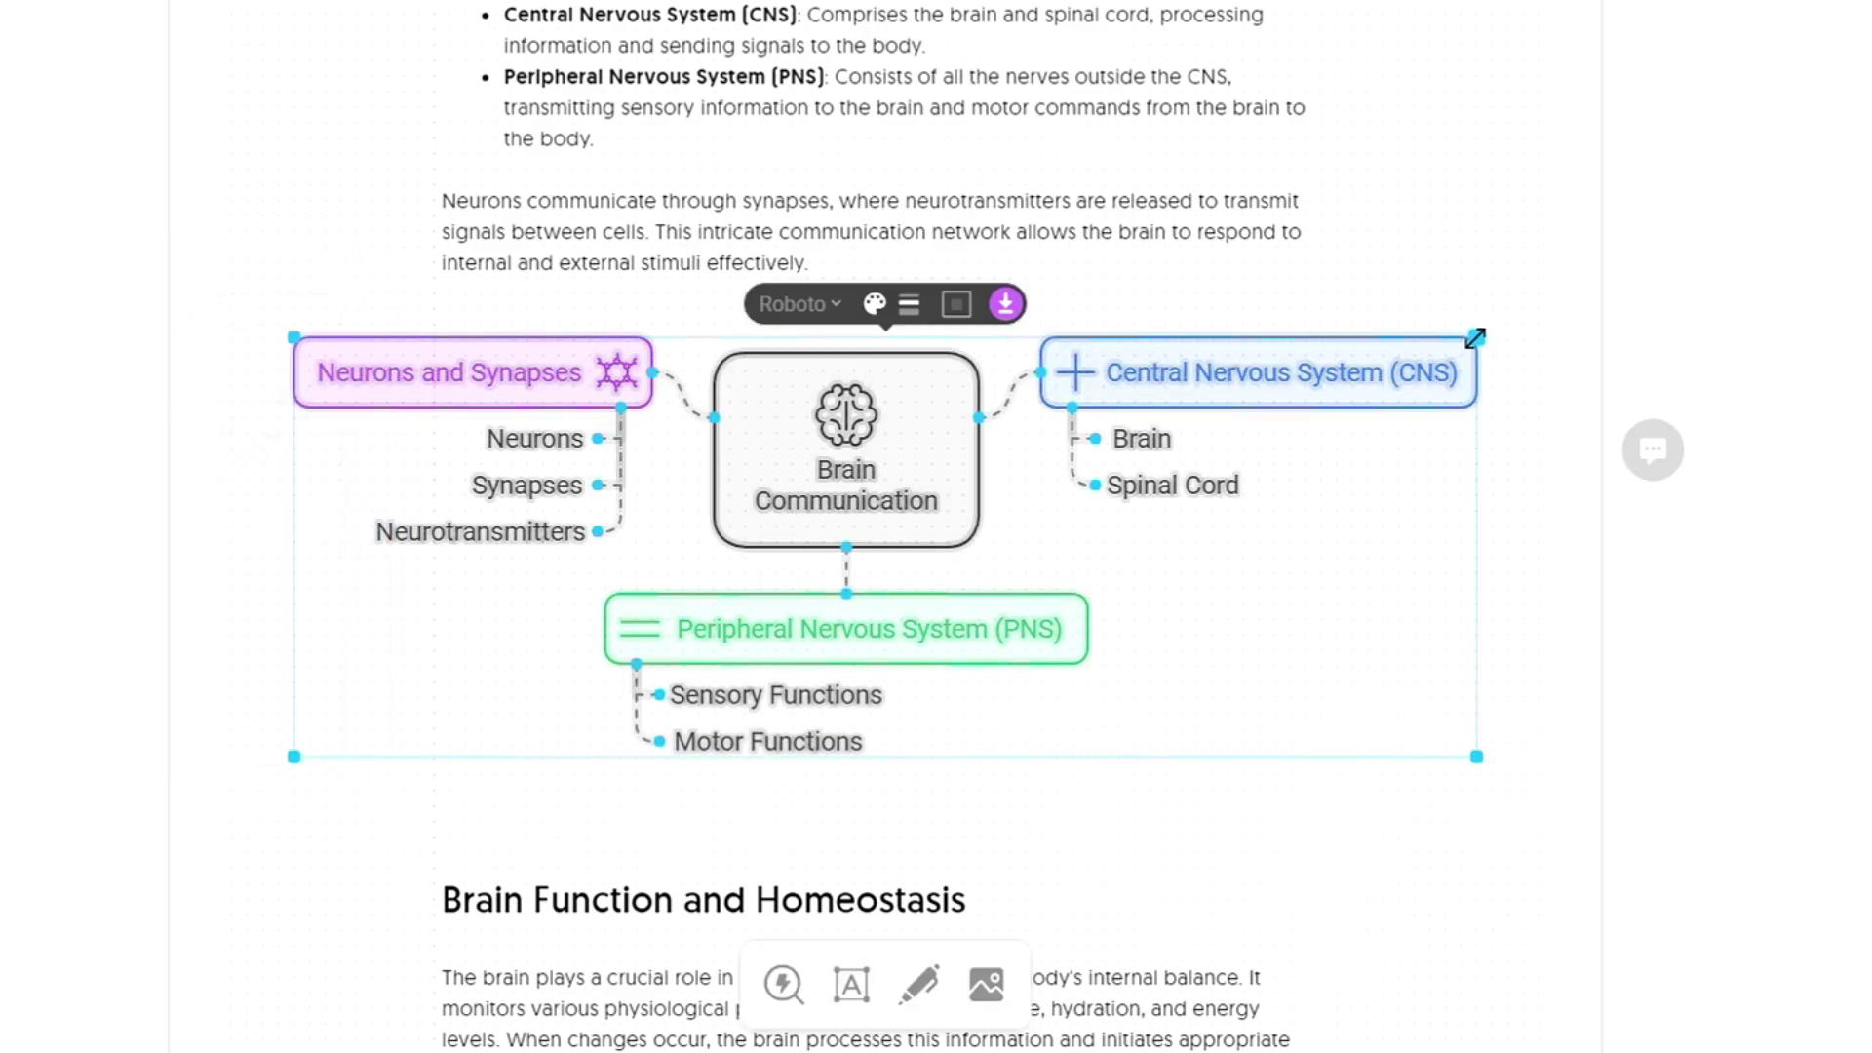
{"action": "left_click_drag", "start_coordinate": [1296, 400], "coordinate": [1290, 405]}
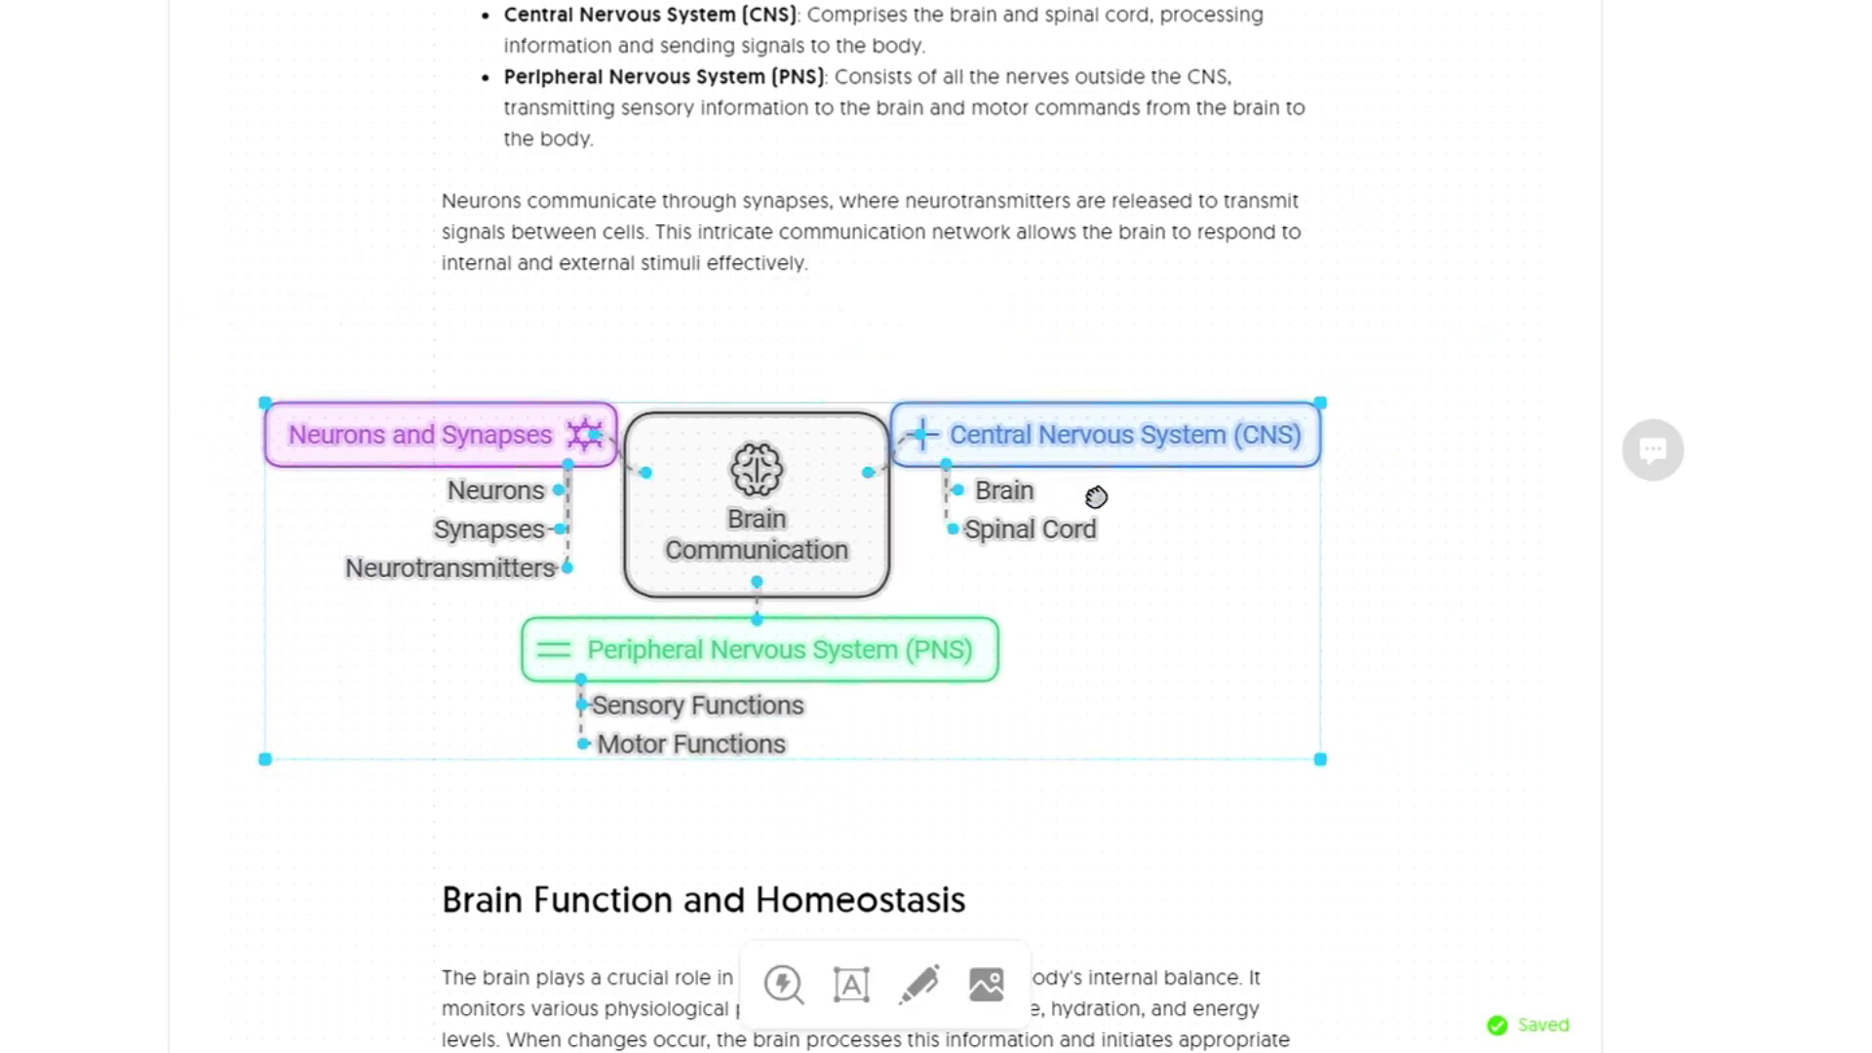
{"action": "scroll", "coordinate": [682, 439], "scroll_direction": "down", "scroll_amount": 7}
{"action": "left_click_drag", "start_coordinate": [439, 330], "coordinate": [915, 549]}
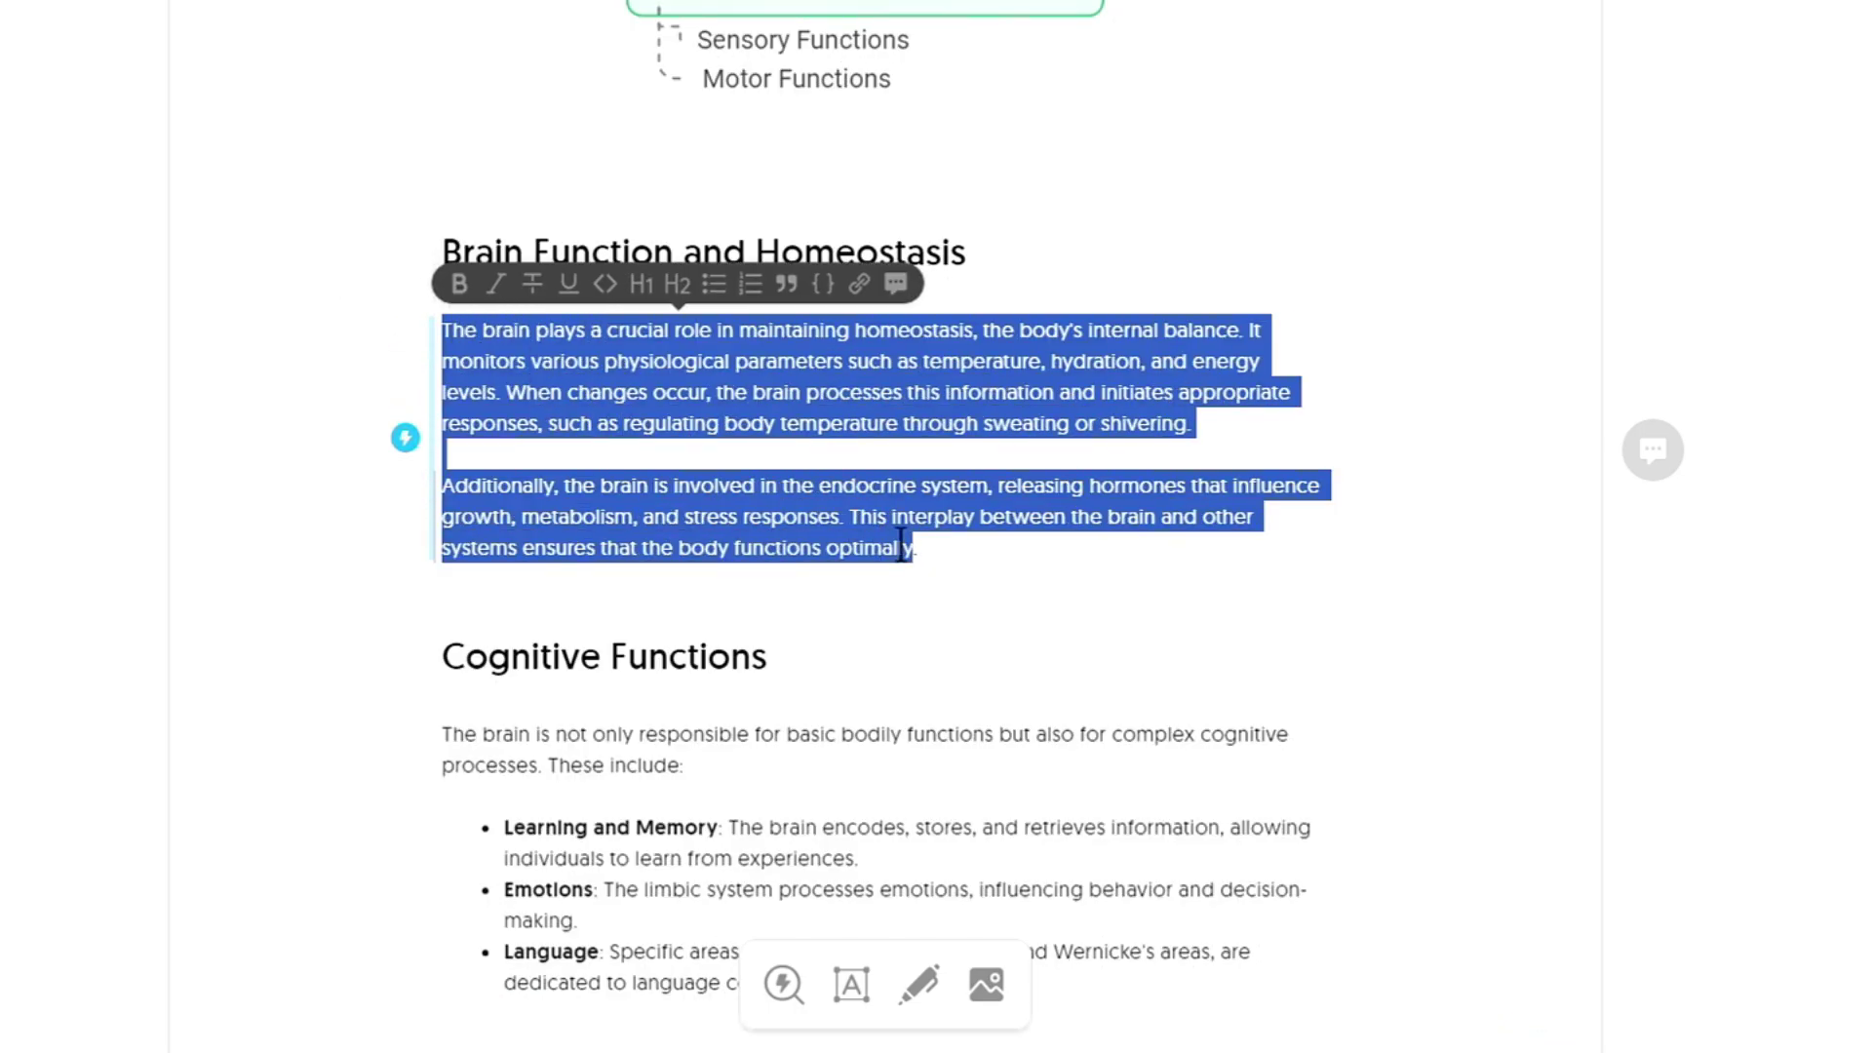
Generate the hand-drawn prism linking Brain Function to Homeostasis, Hormonal Influence and Physiological Parameters.
{"action": "left_click", "coordinate": [405, 437]}
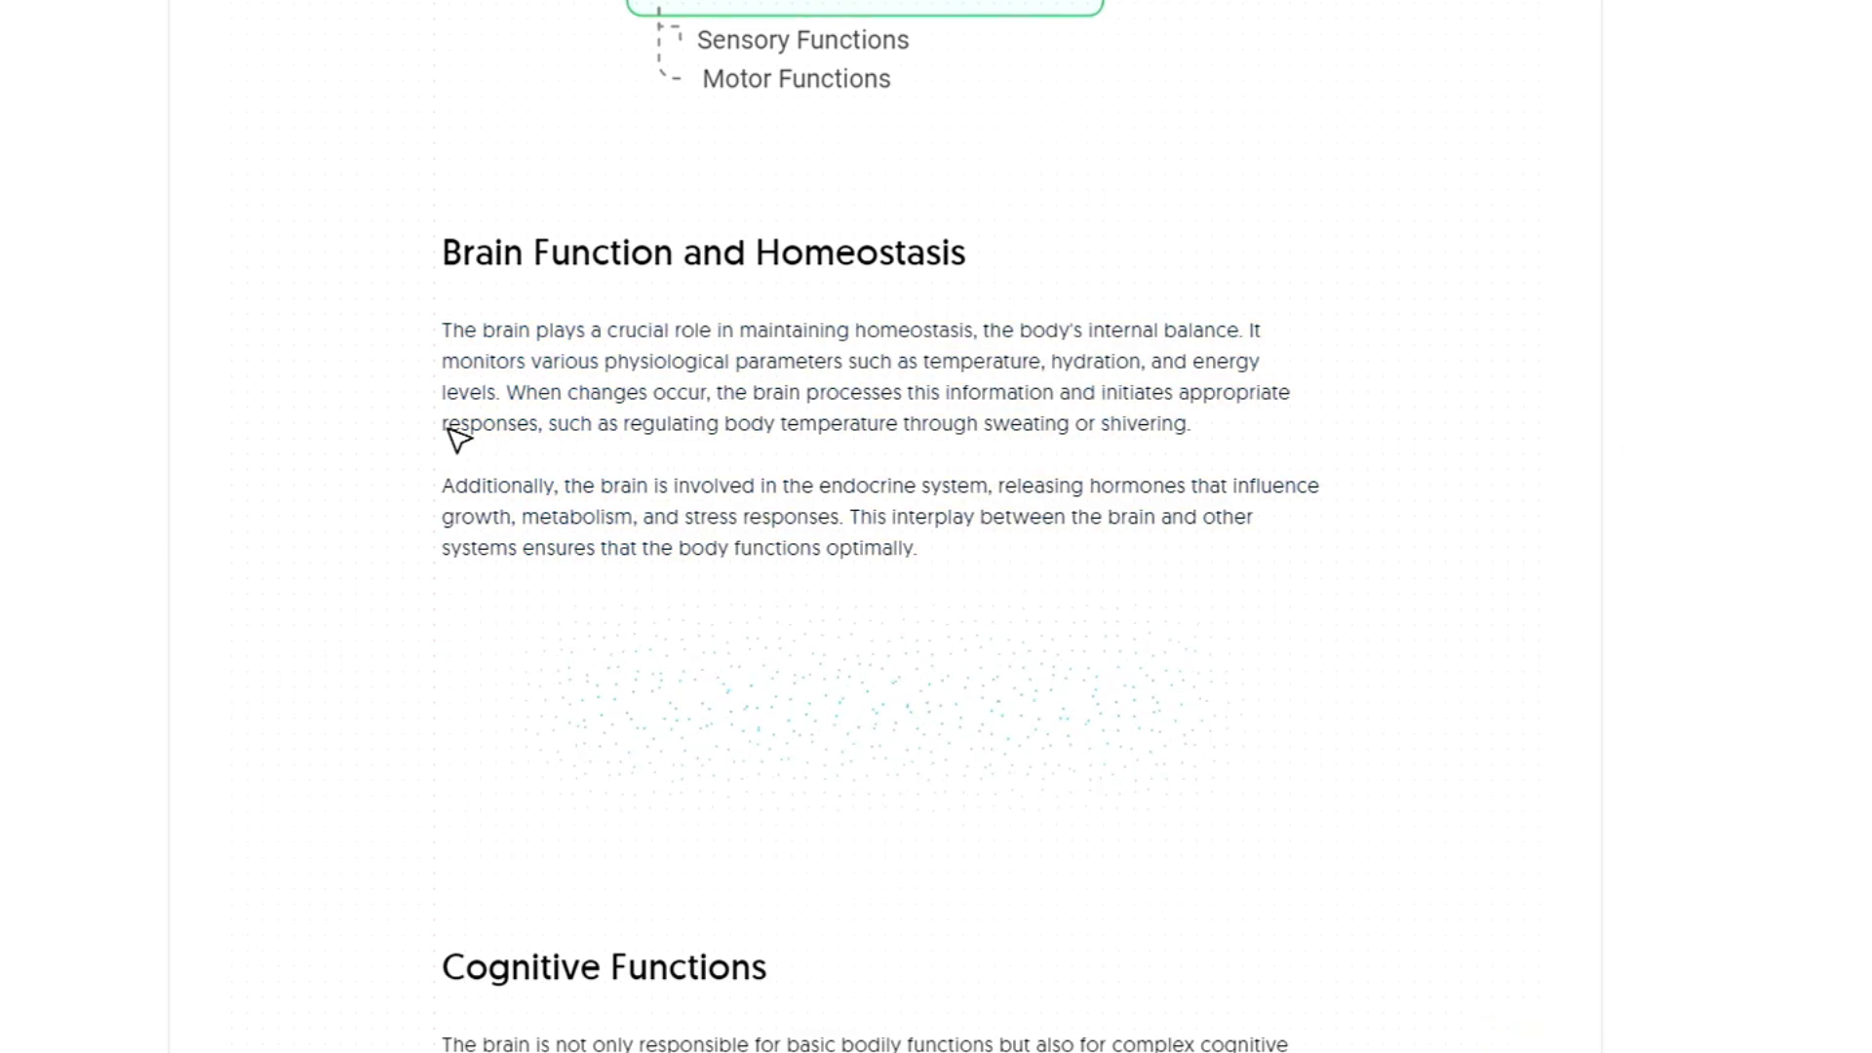
{"action": "scroll", "coordinate": [560, 487], "scroll_direction": "down", "scroll_amount": 3}
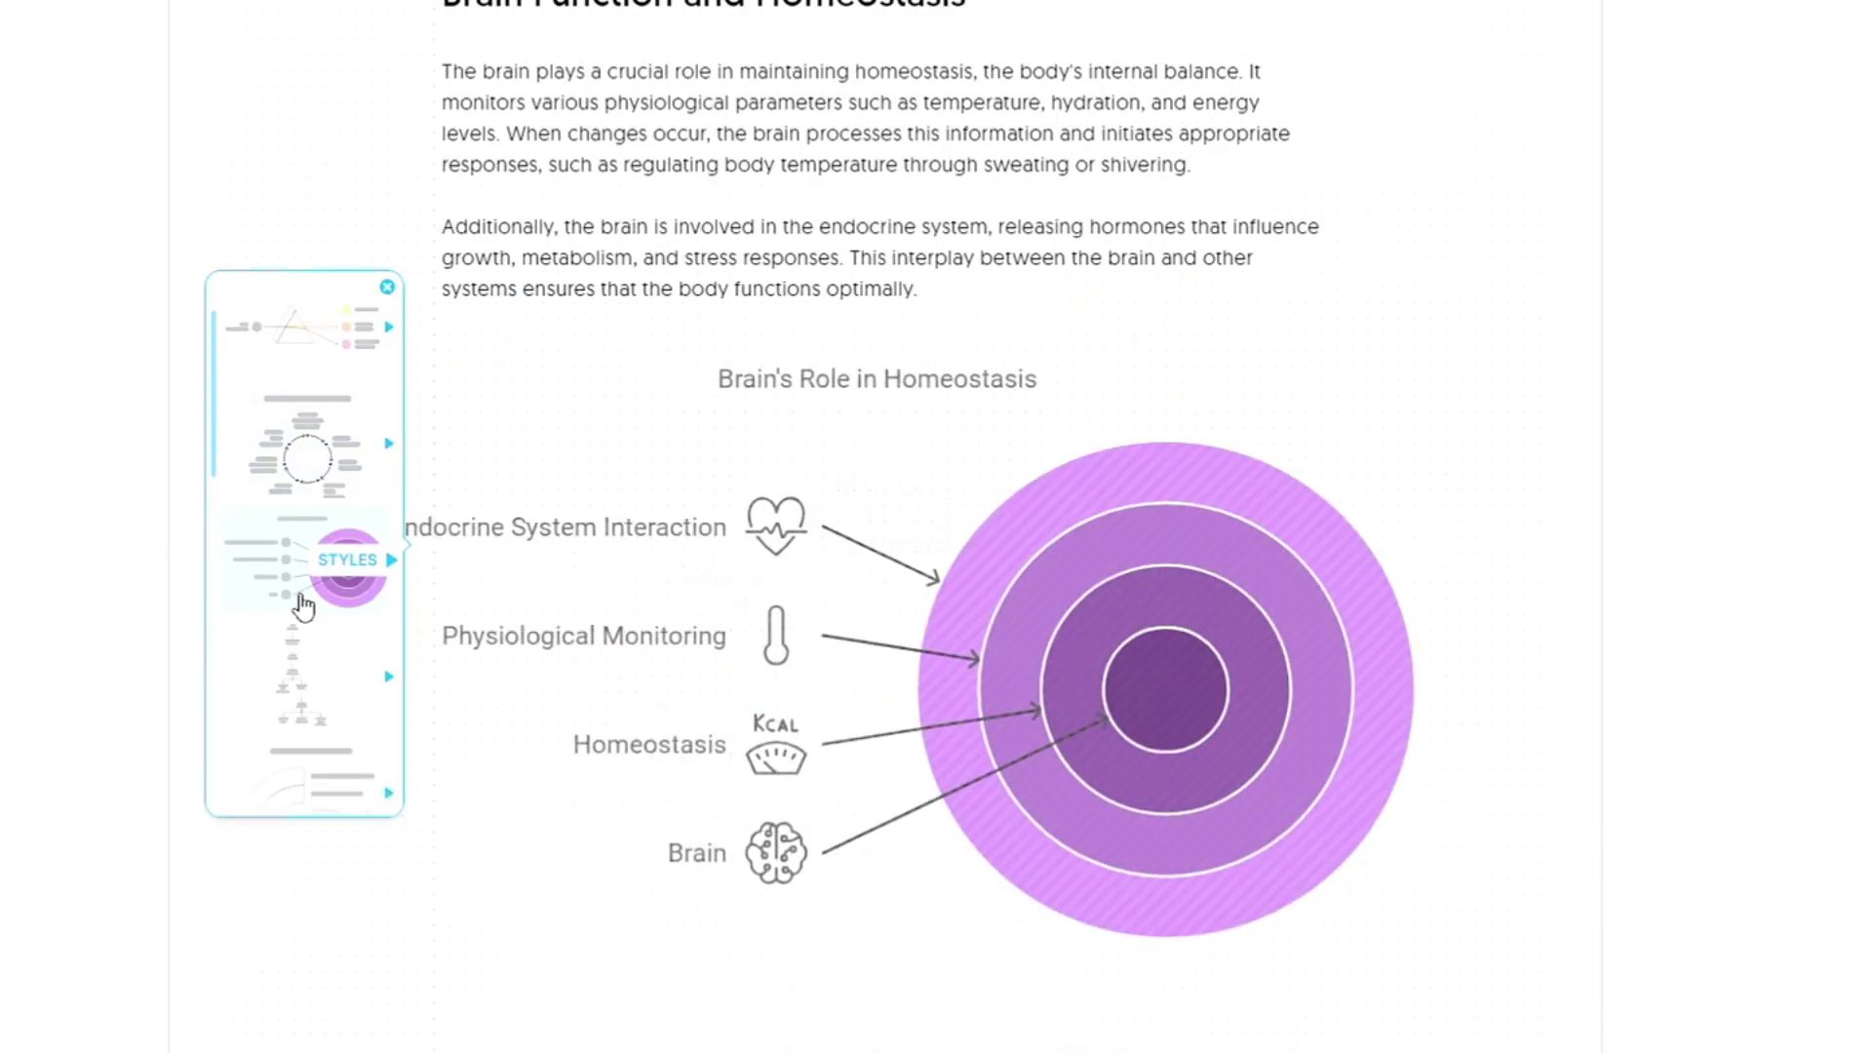
{"action": "left_click", "coordinate": [387, 287]}
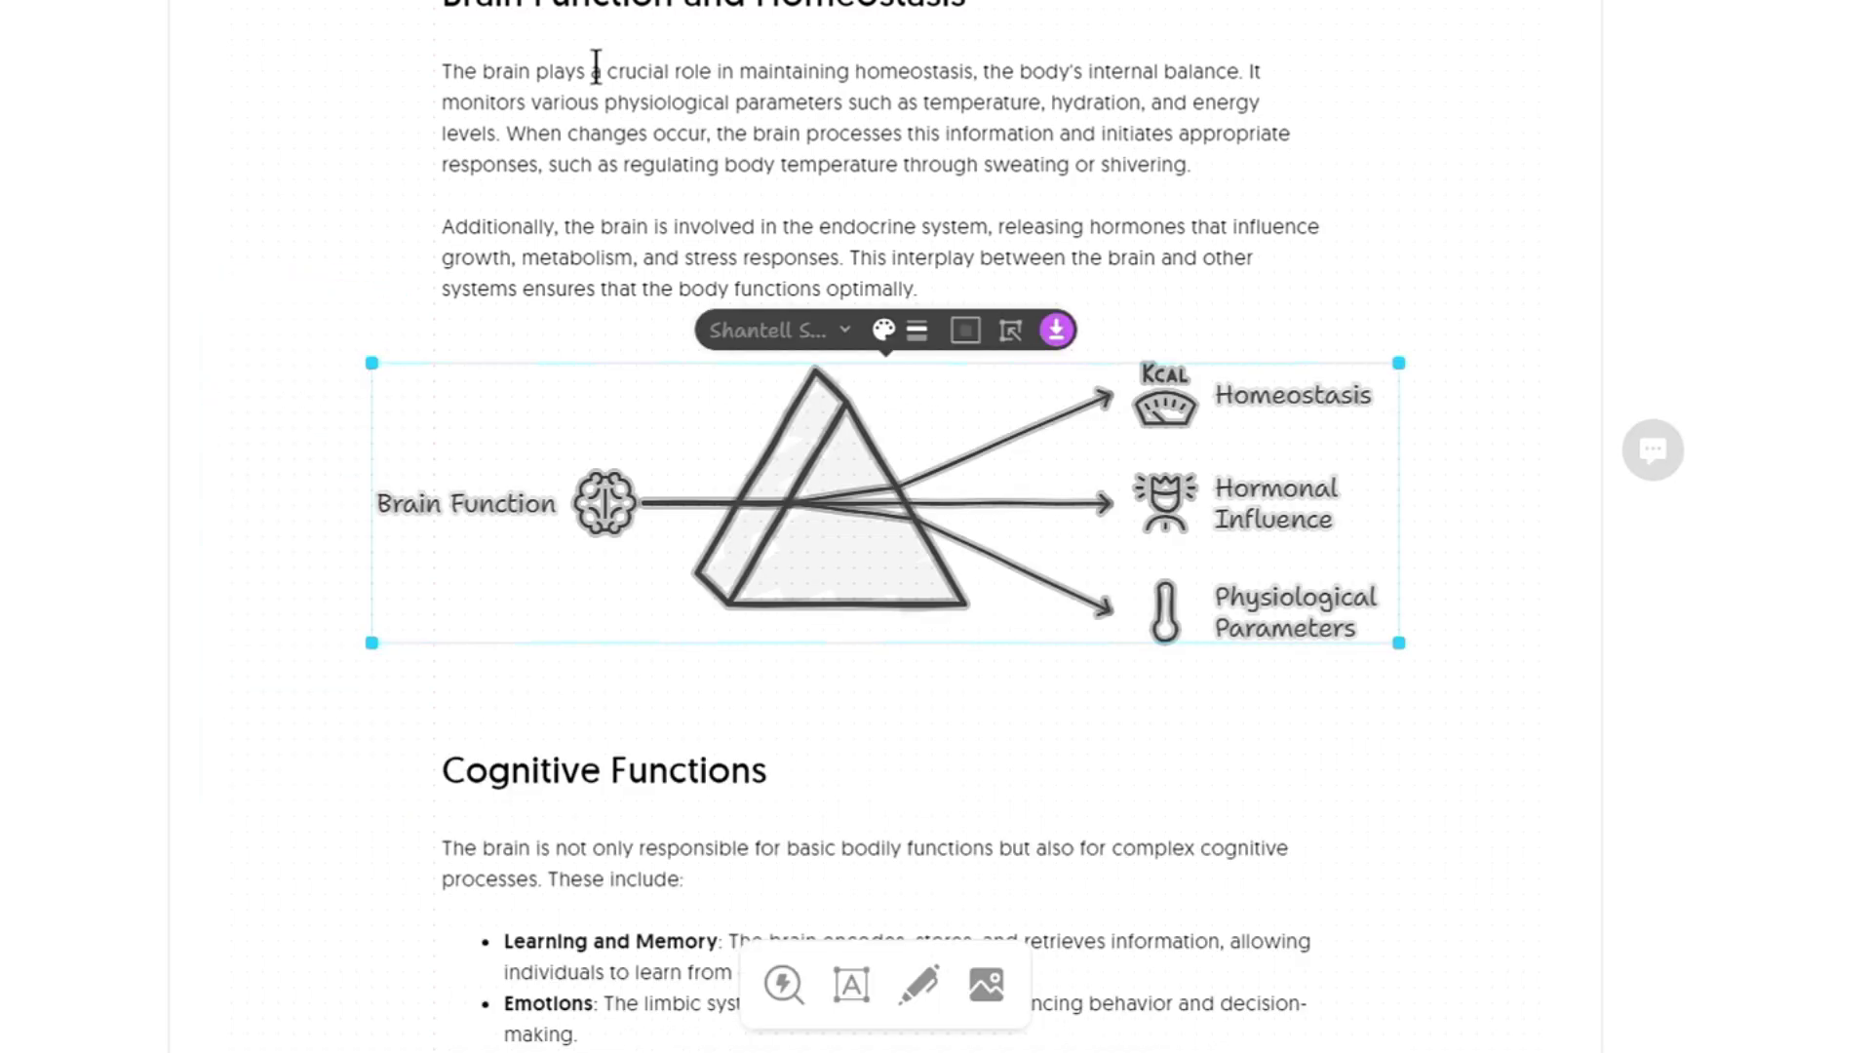
{"action": "scroll", "coordinate": [601, 147], "scroll_direction": "down", "scroll_amount": 6}
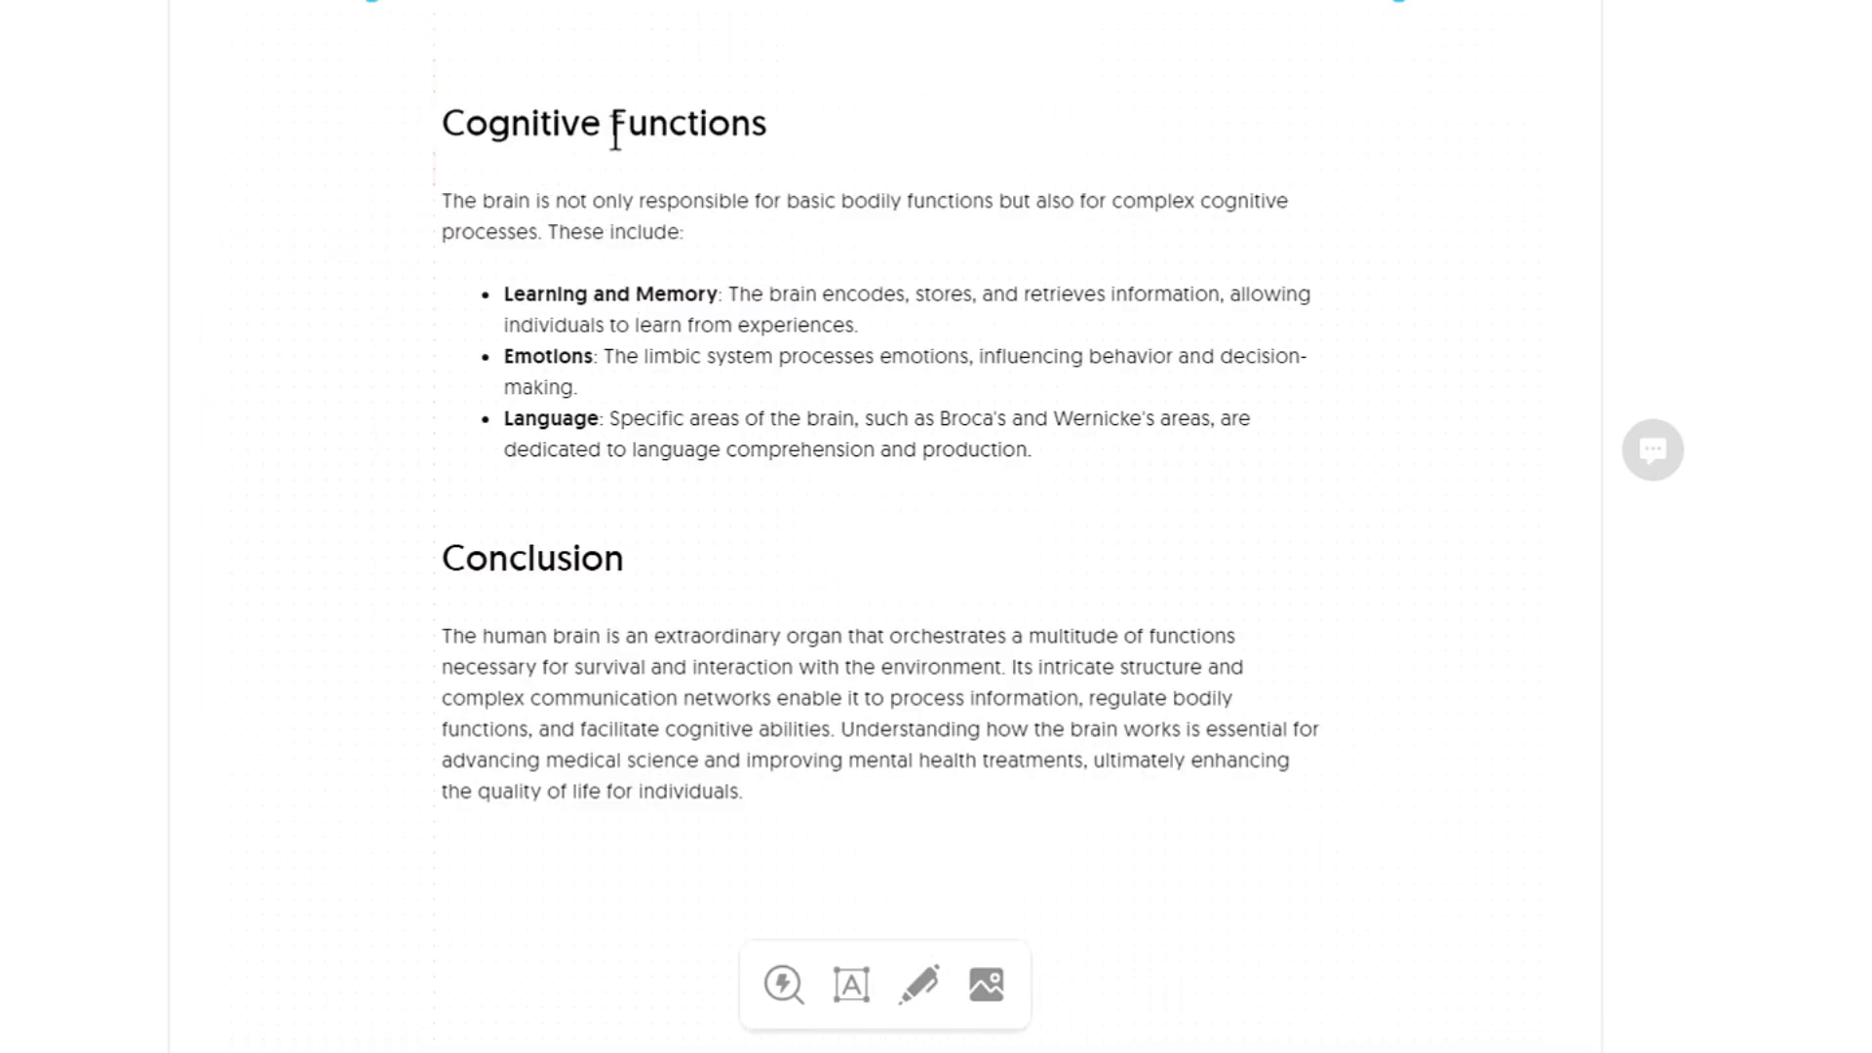
Turn the Cognitive Functions paragraph and bullets into the purple gear Brain Functions Overview visual.
{"action": "left_click", "coordinate": [1035, 449]}
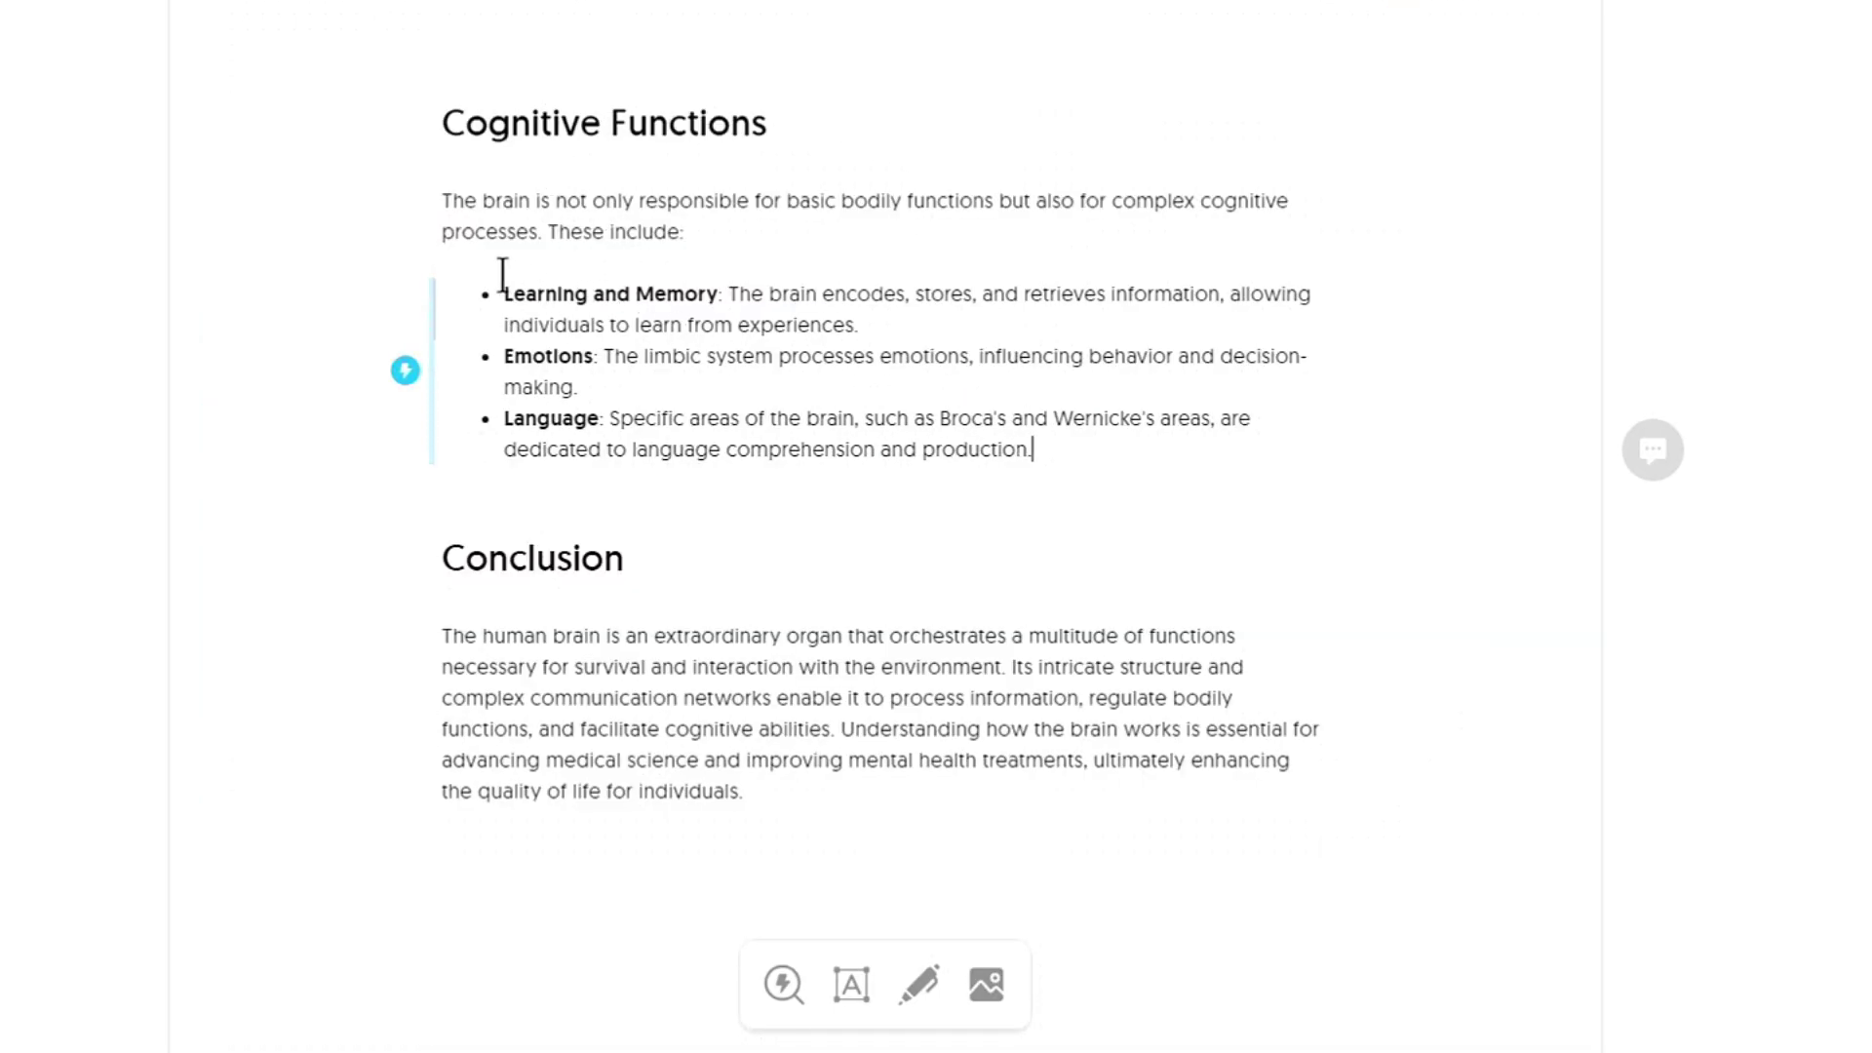
{"action": "left_click_drag", "start_coordinate": [451, 200], "coordinate": [398, 349]}
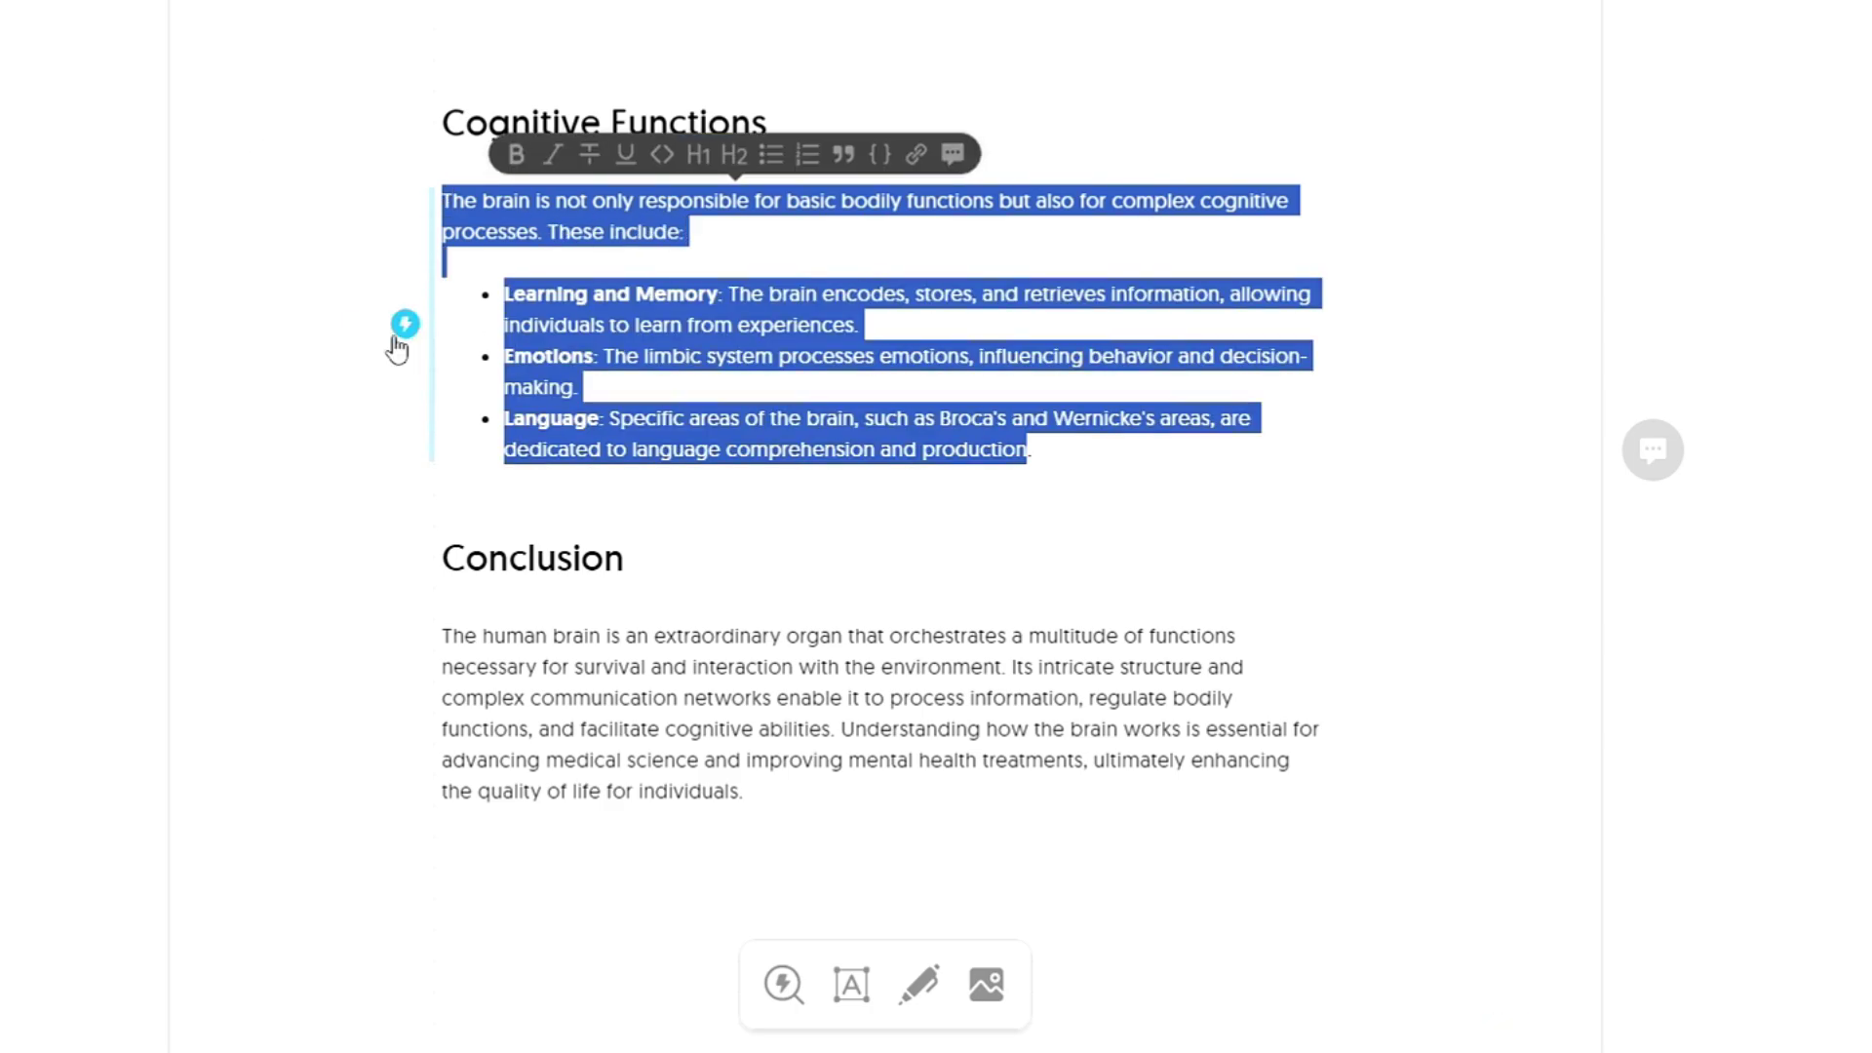
{"action": "left_click", "coordinate": [398, 335]}
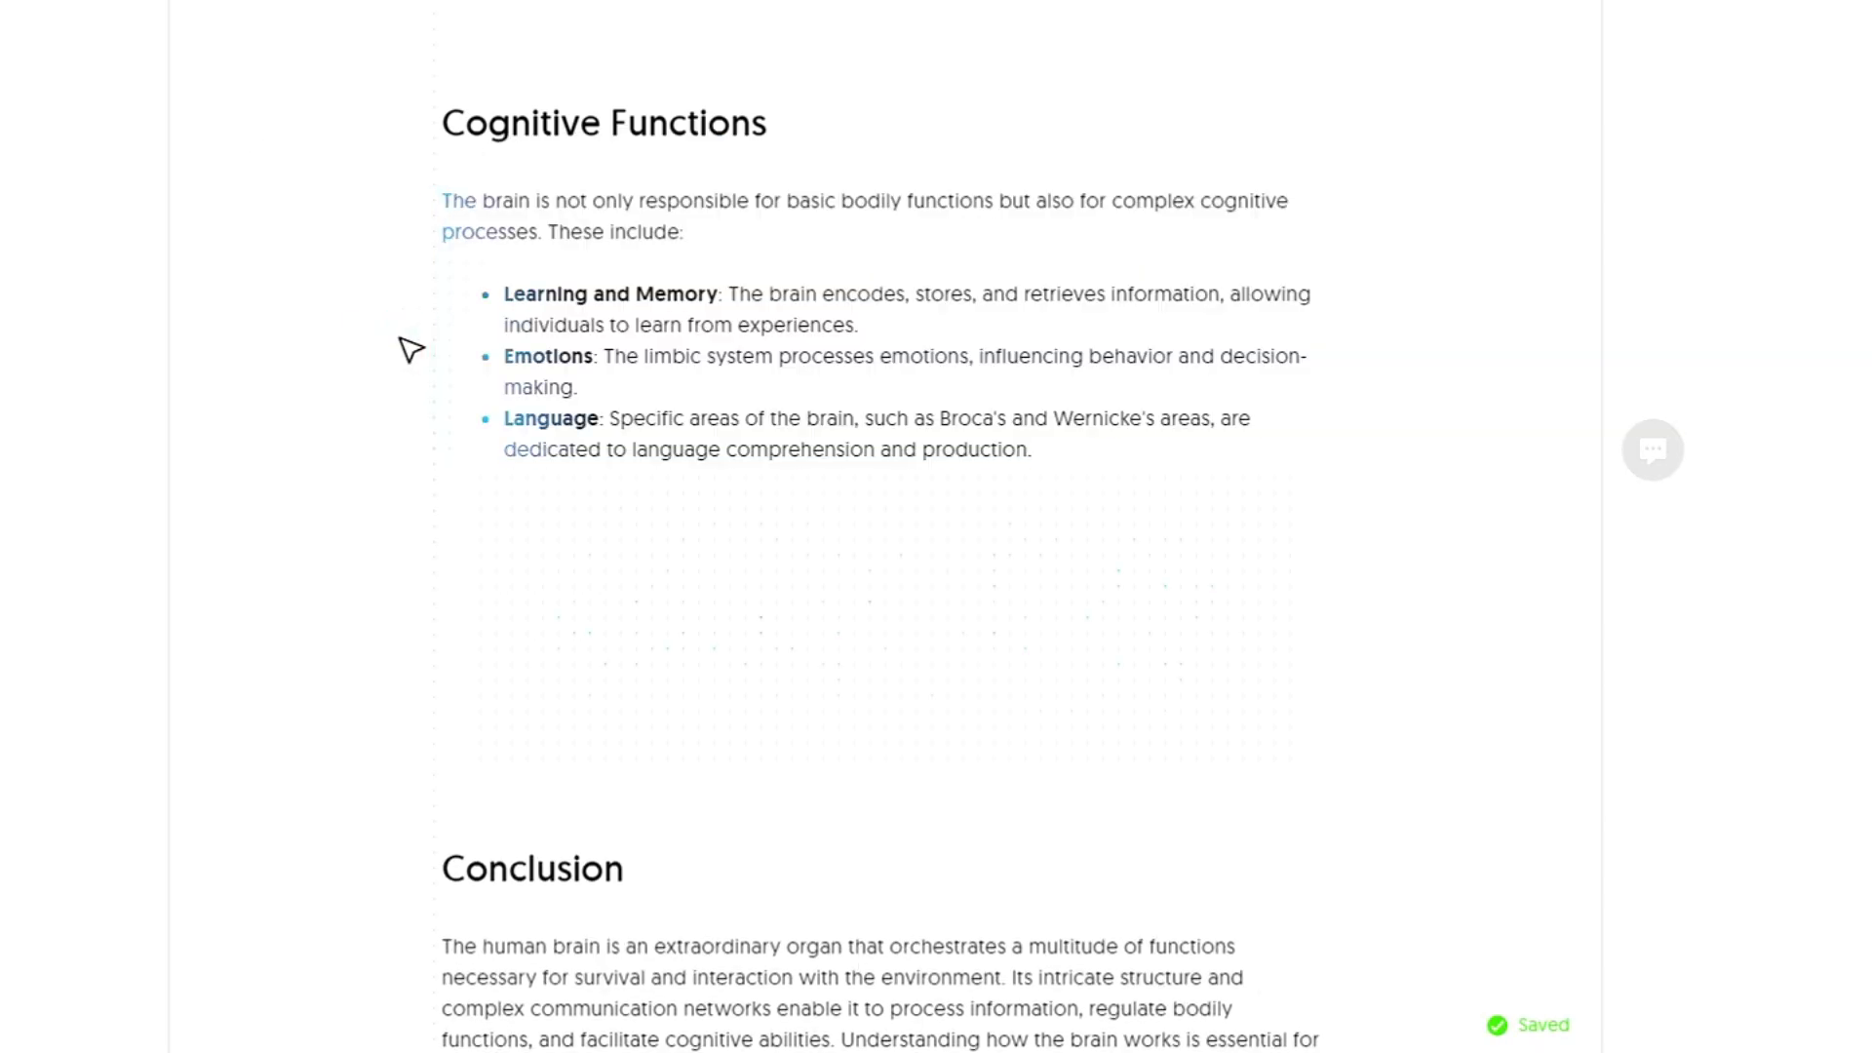
{"action": "left_click", "coordinate": [271, 624]}
{"action": "left_click", "coordinate": [271, 624]}
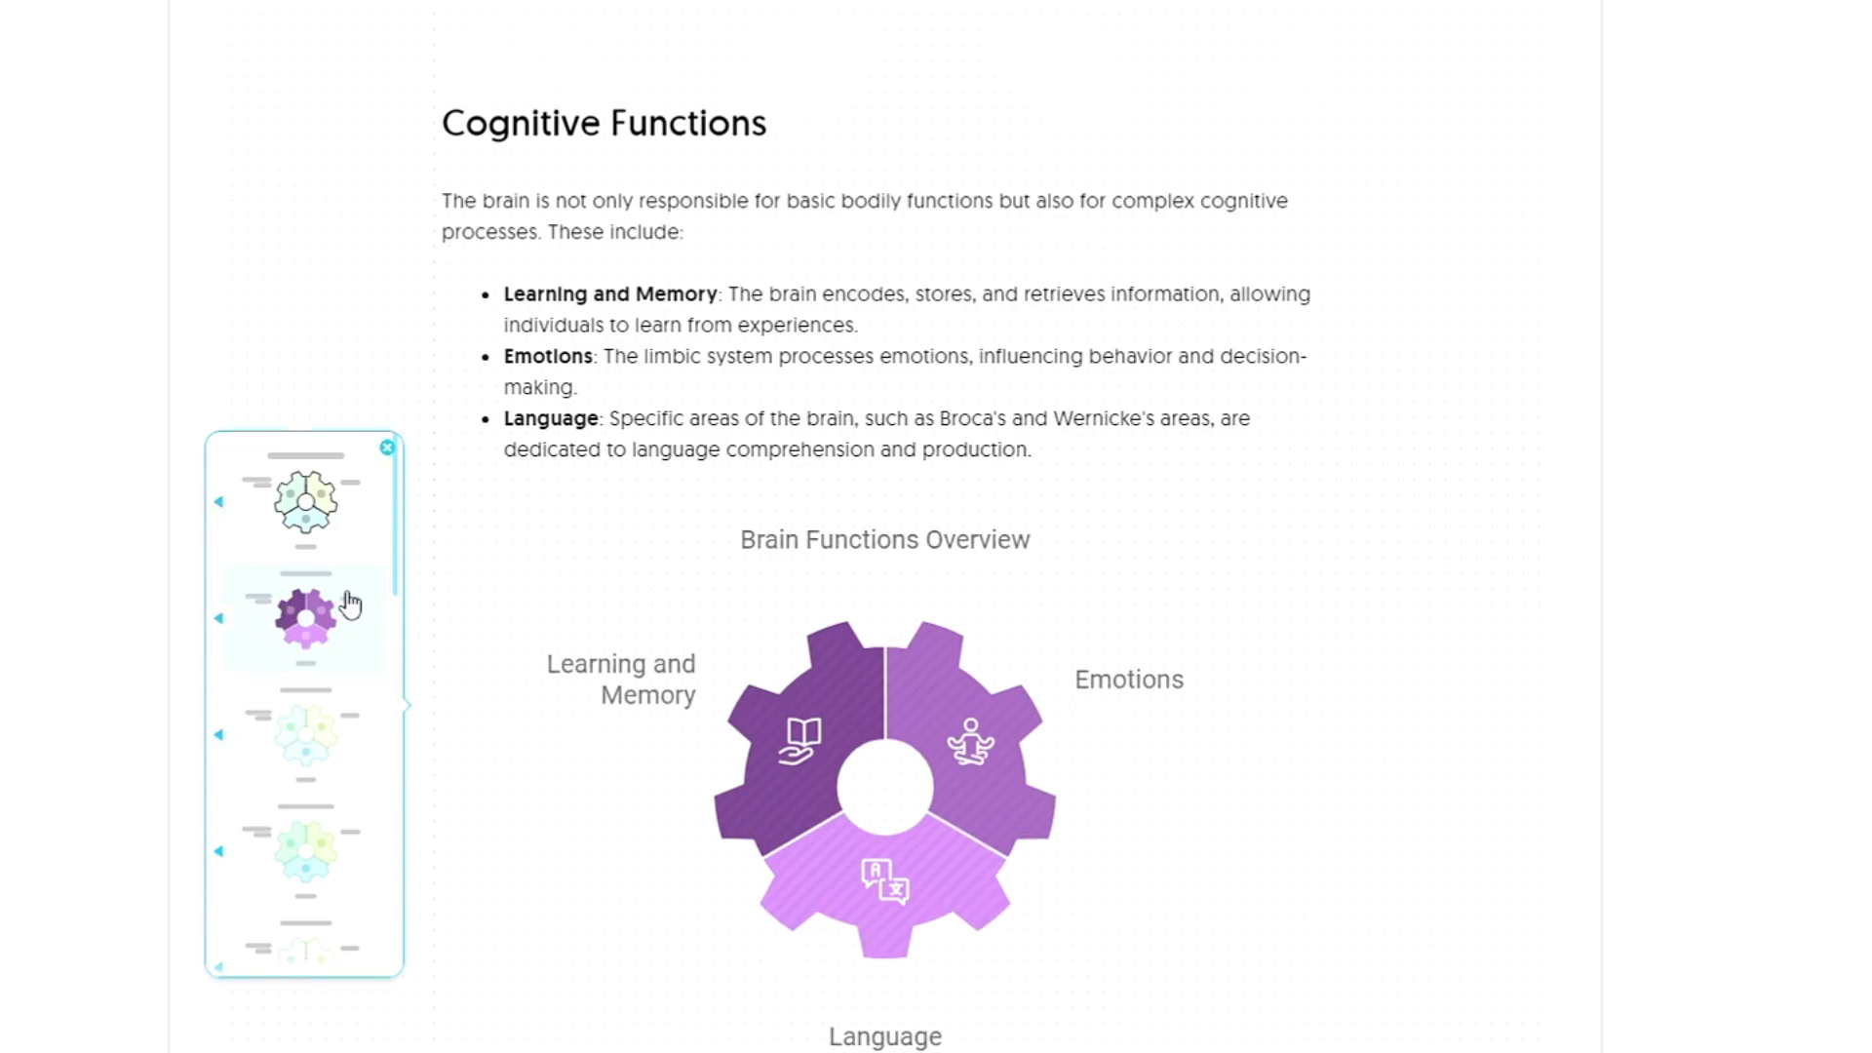
{"action": "left_click", "coordinate": [351, 601]}
{"action": "scroll", "coordinate": [1489, 576], "scroll_direction": "down", "scroll_amount": 3}
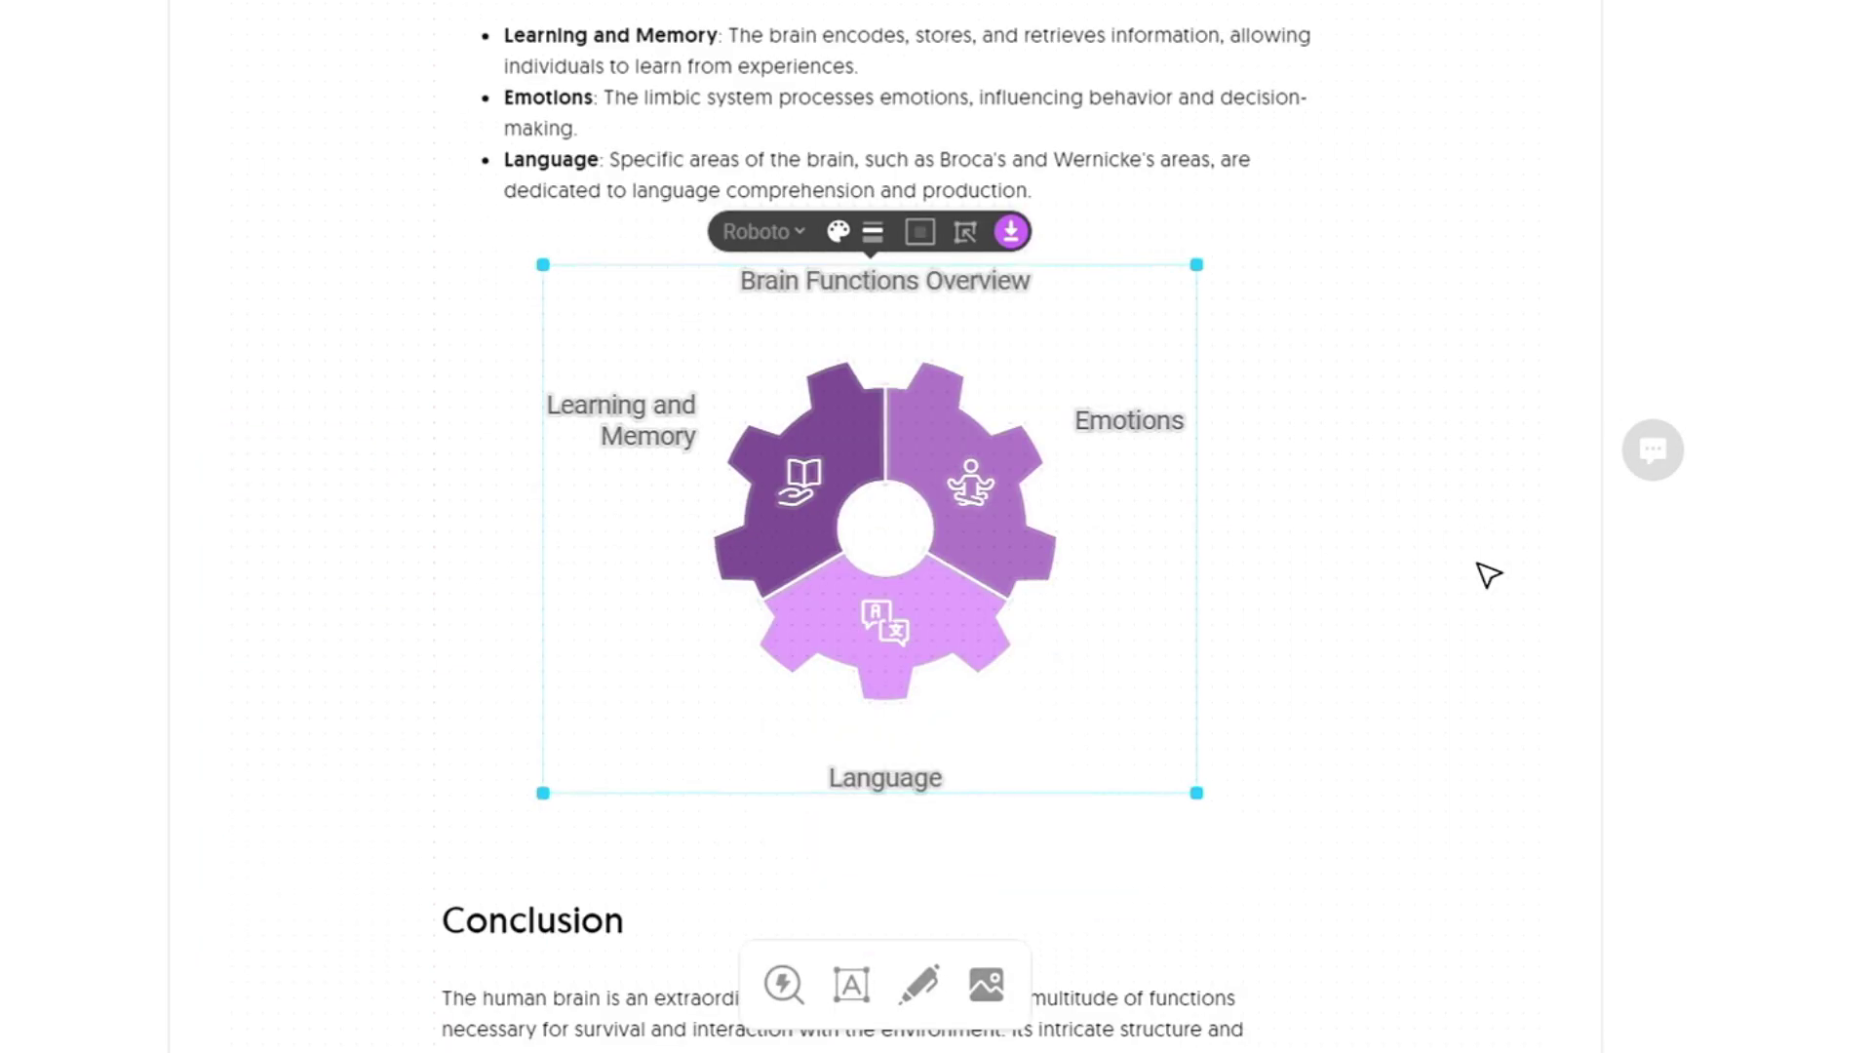
{"action": "scroll", "coordinate": [1489, 575], "scroll_direction": "down", "scroll_amount": 3}
{"action": "scroll", "coordinate": [1467, 558], "scroll_direction": "up", "scroll_amount": 7}
{"action": "scroll", "coordinate": [1467, 558], "scroll_direction": "up", "scroll_amount": 20}
{"action": "scroll", "coordinate": [1452, 542], "scroll_direction": "up", "scroll_amount": 10}
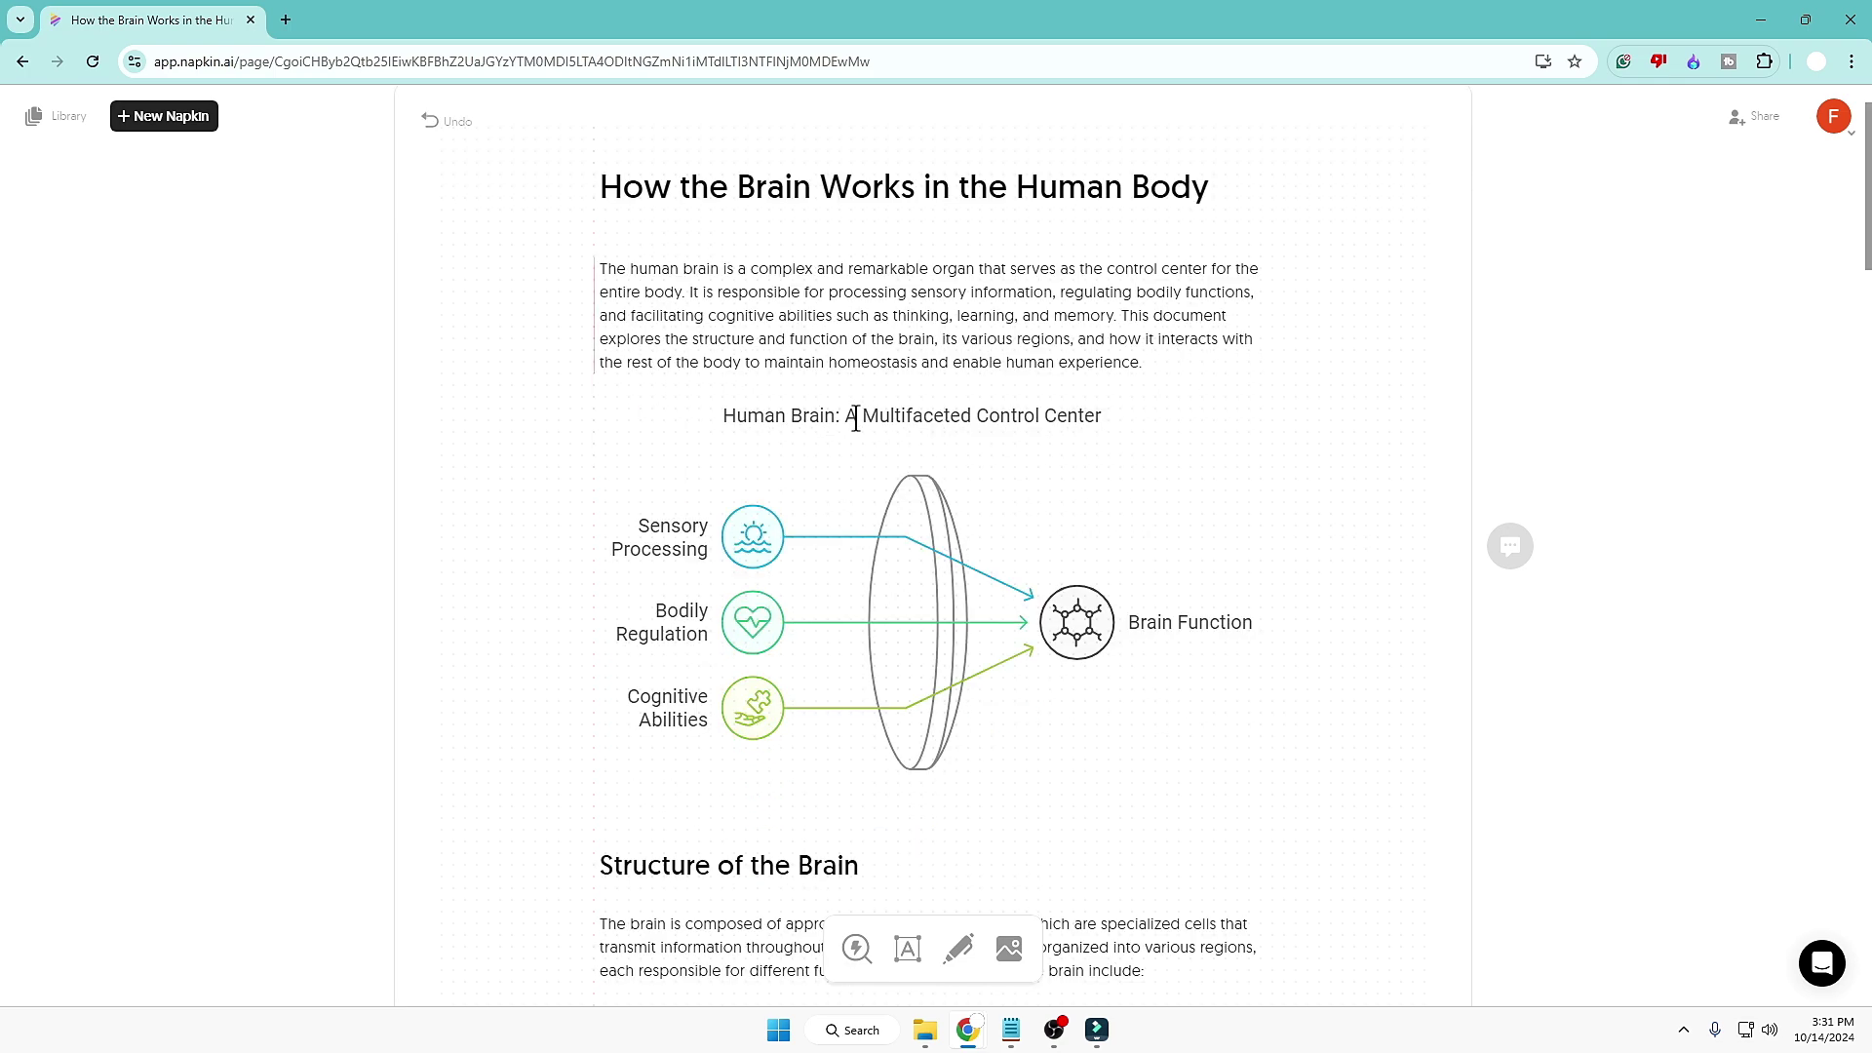
{"action": "scroll", "coordinate": [926, 570], "scroll_direction": "down", "scroll_amount": 3}
{"action": "scroll", "coordinate": [927, 570], "scroll_direction": "down", "scroll_amount": 1}
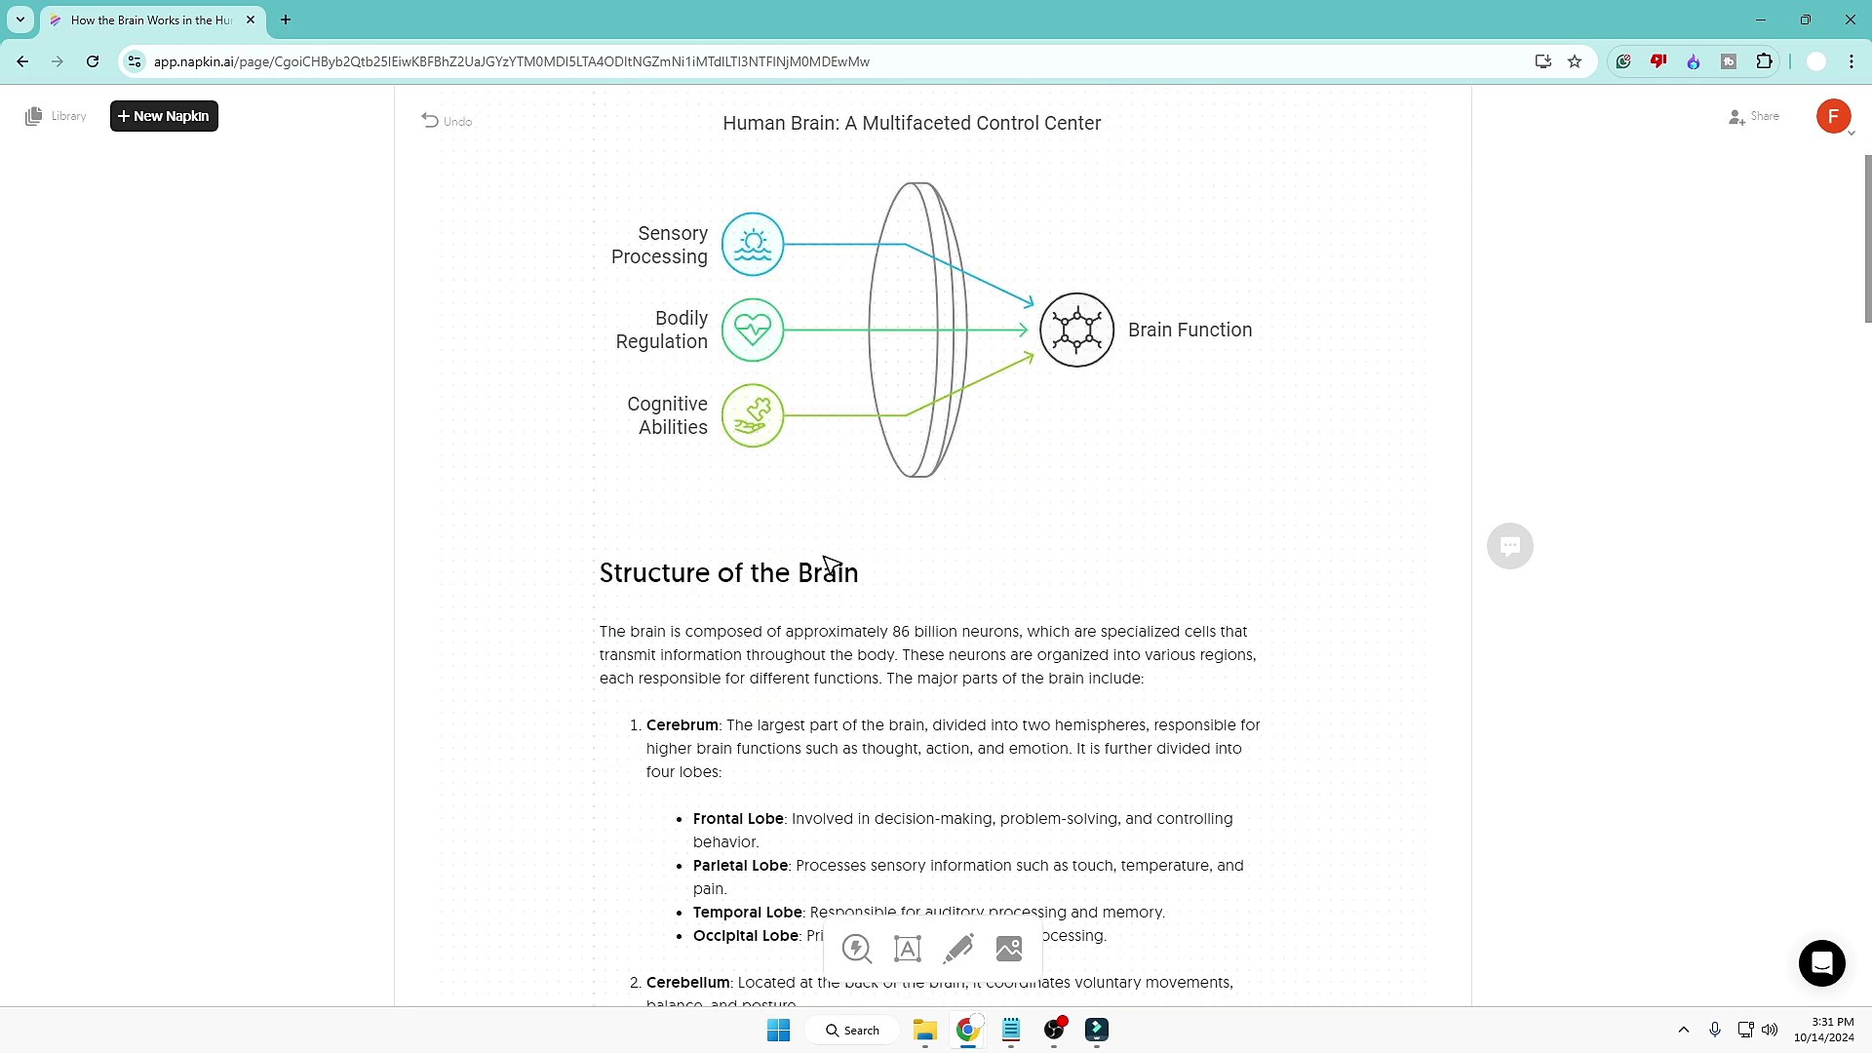
{"action": "scroll", "coordinate": [764, 591], "scroll_direction": "down", "scroll_amount": 1}
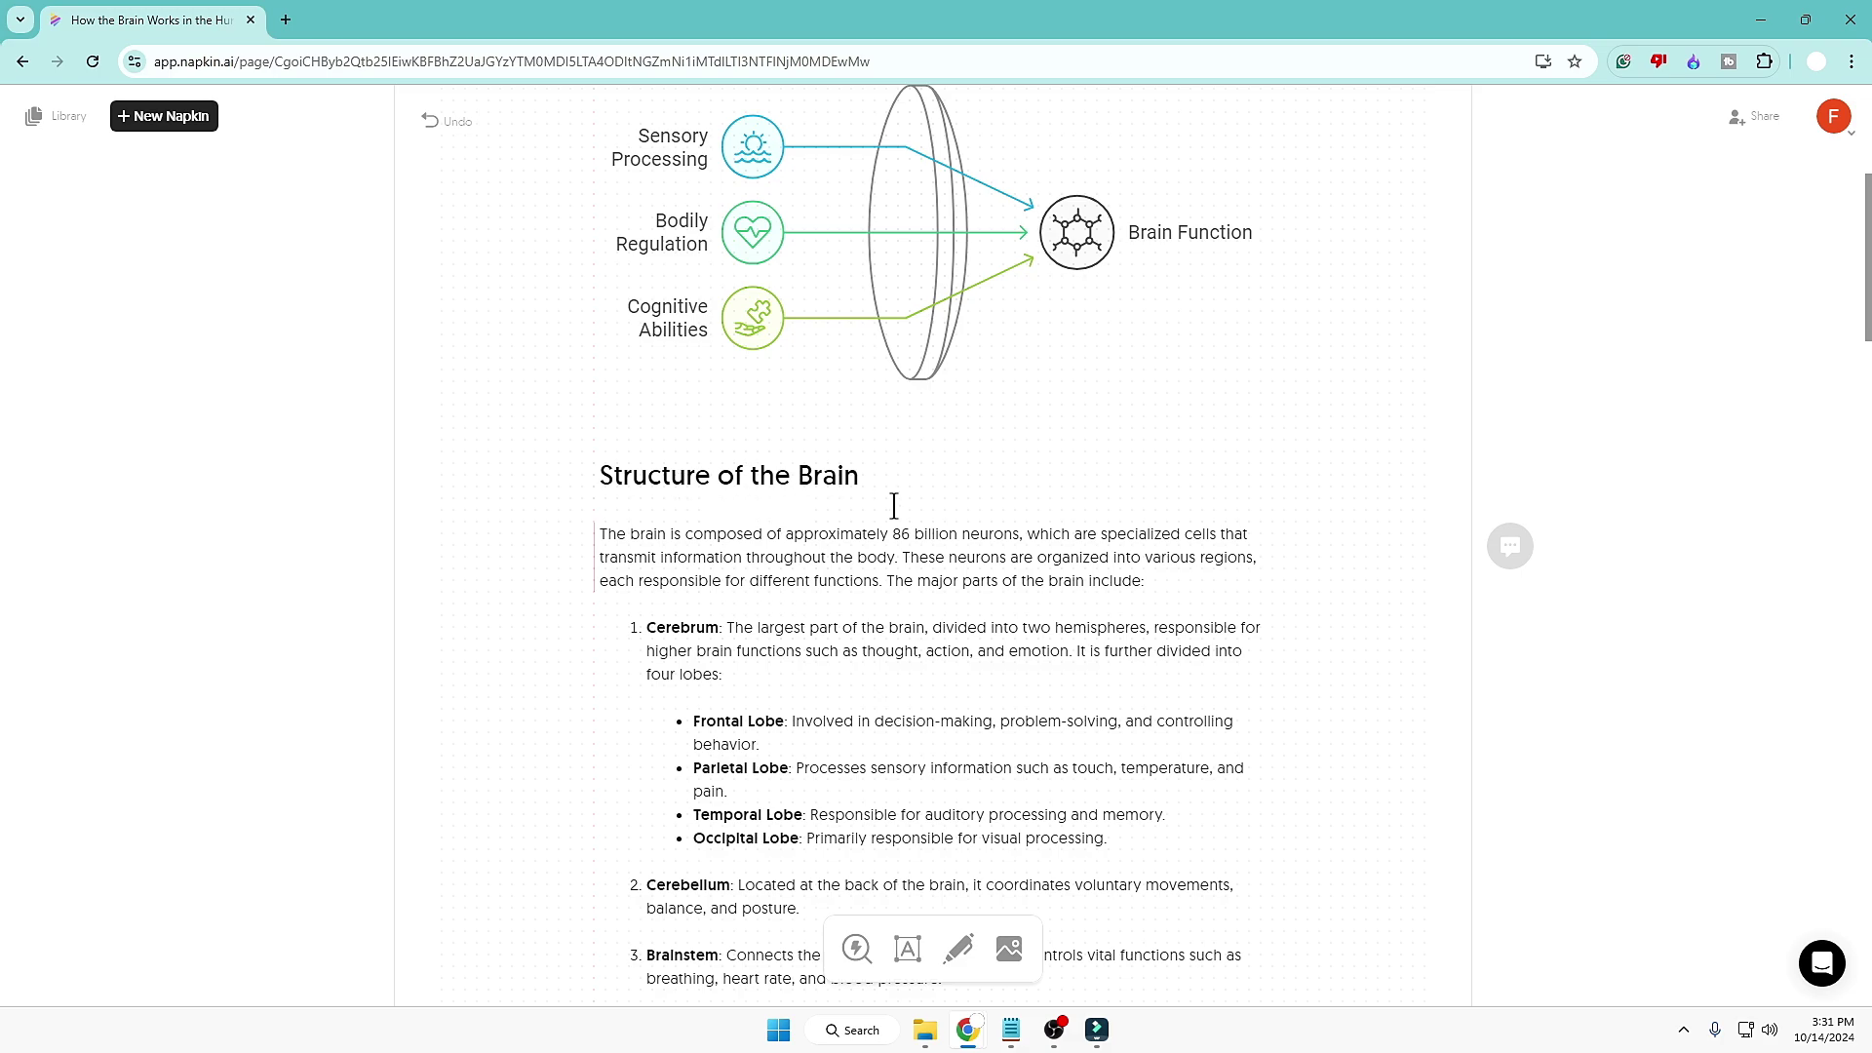
{"action": "scroll", "coordinate": [893, 504], "scroll_direction": "down", "scroll_amount": 6}
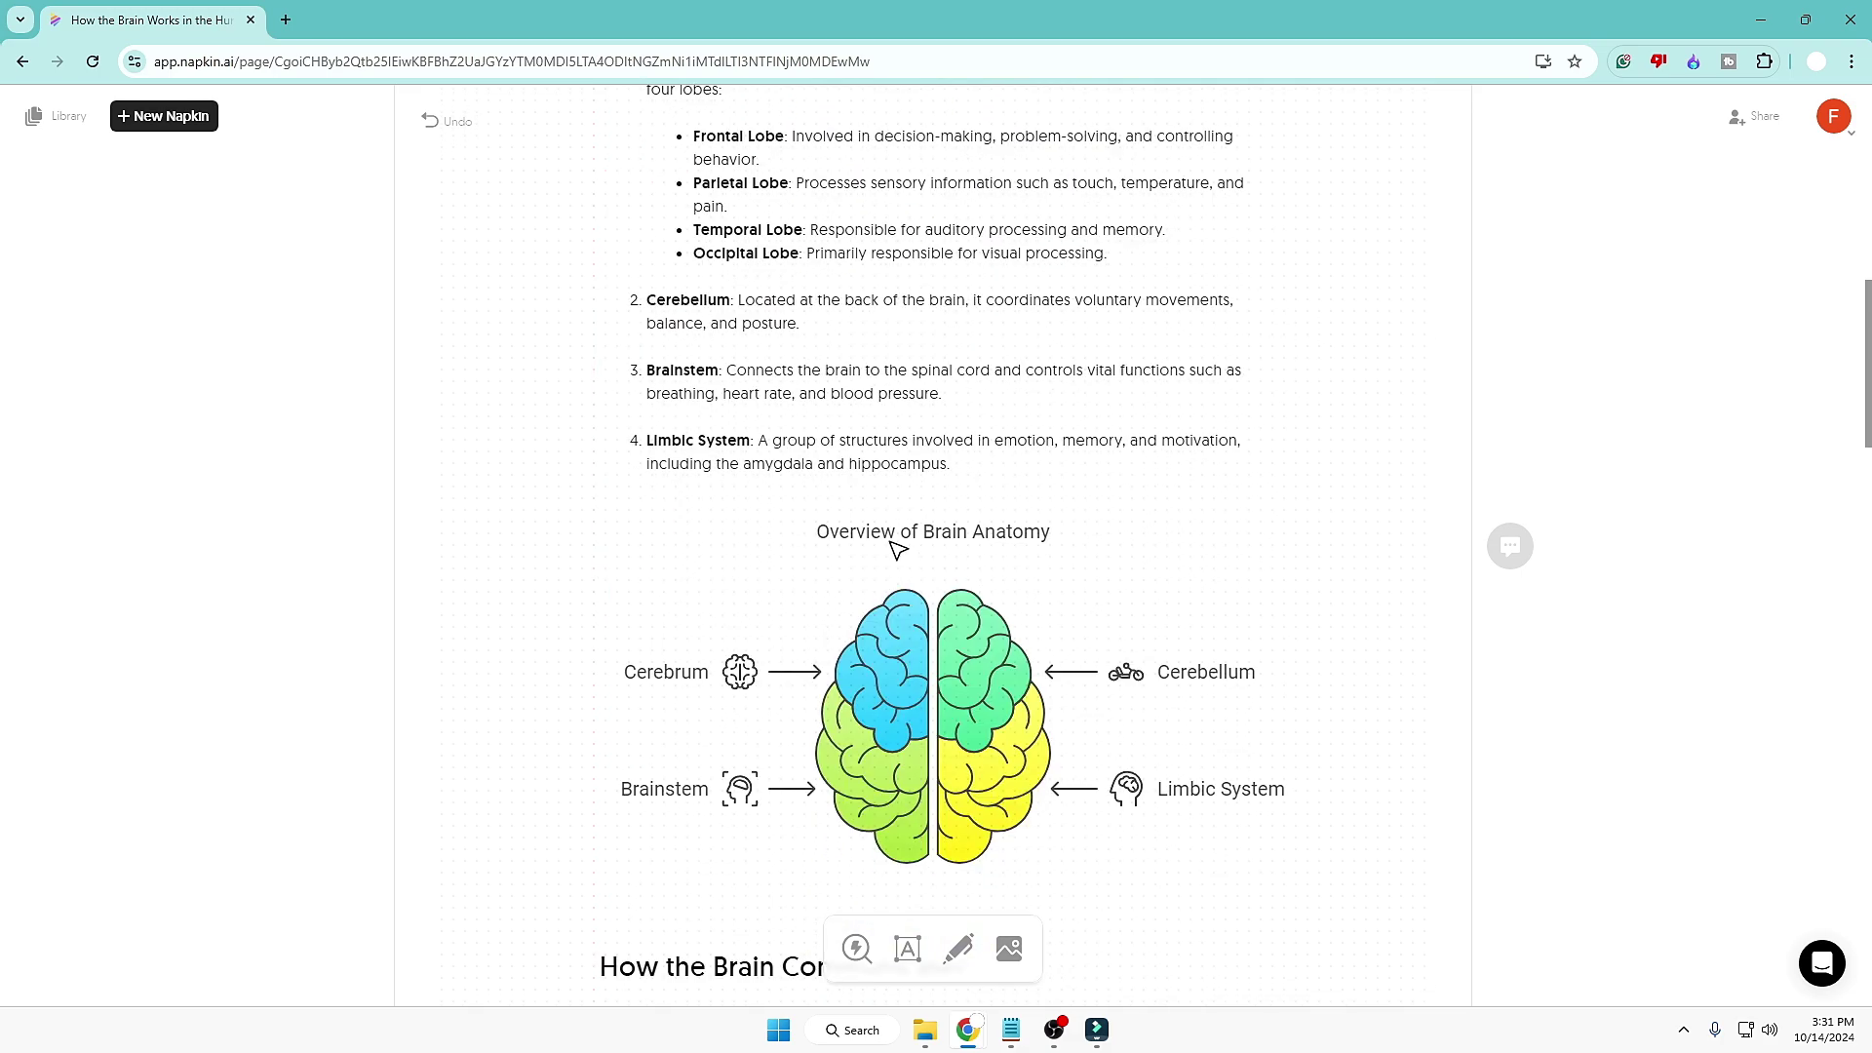
{"action": "scroll", "coordinate": [897, 551], "scroll_direction": "down", "scroll_amount": 1}
{"action": "scroll", "coordinate": [939, 206], "scroll_direction": "down", "scroll_amount": 4}
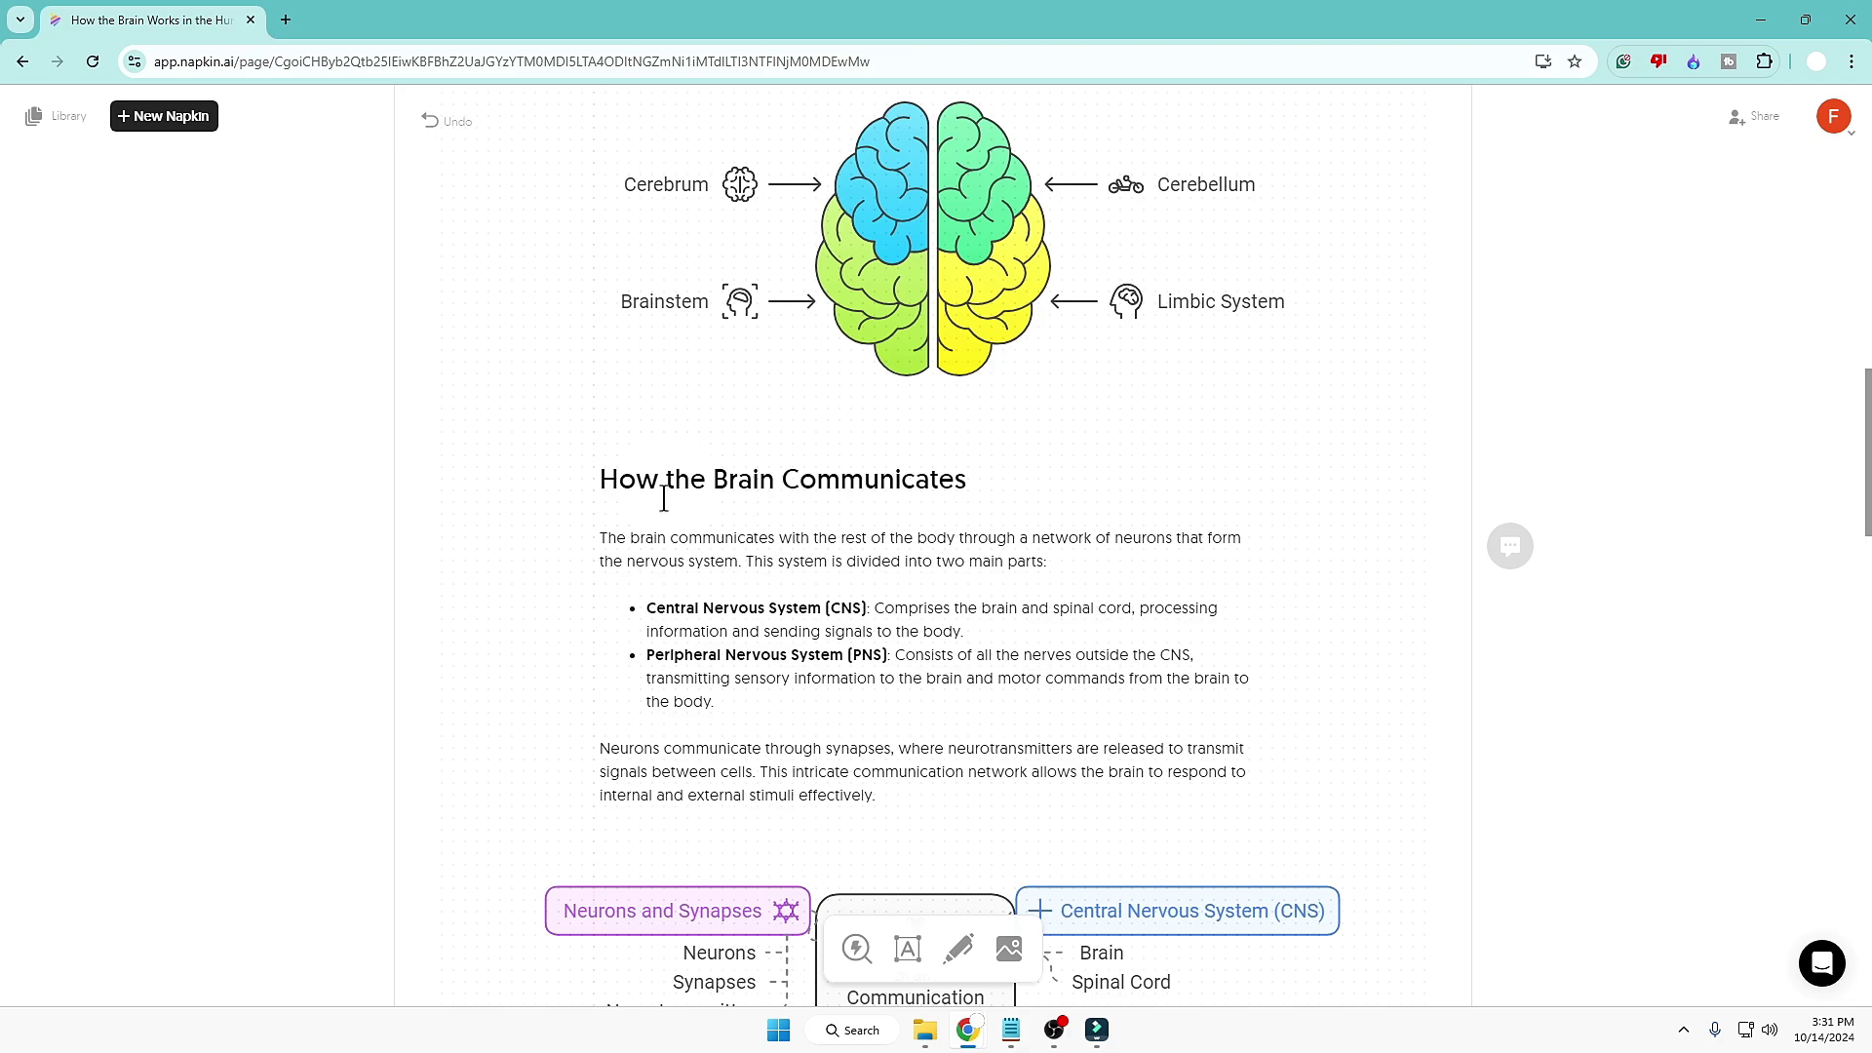
{"action": "scroll", "coordinate": [945, 741], "scroll_direction": "down", "scroll_amount": 7}
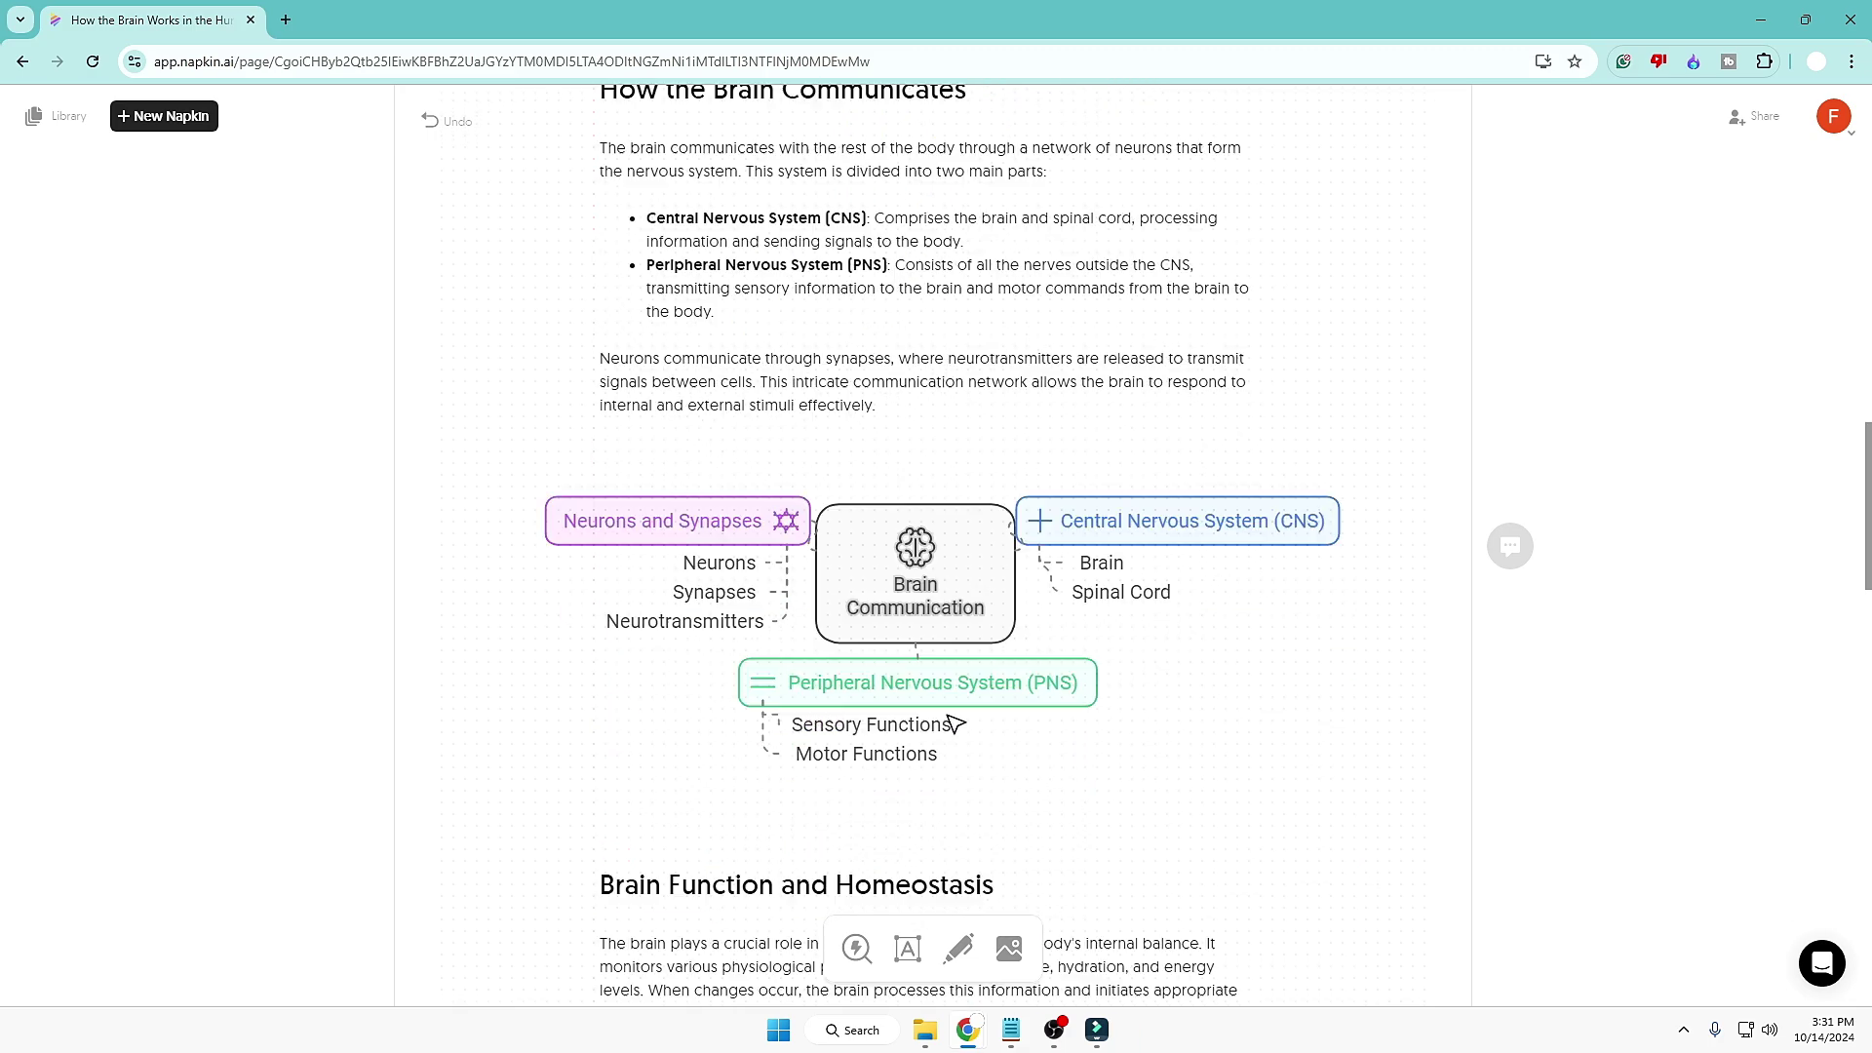
{"action": "scroll", "coordinate": [810, 409], "scroll_direction": "down", "scroll_amount": 3}
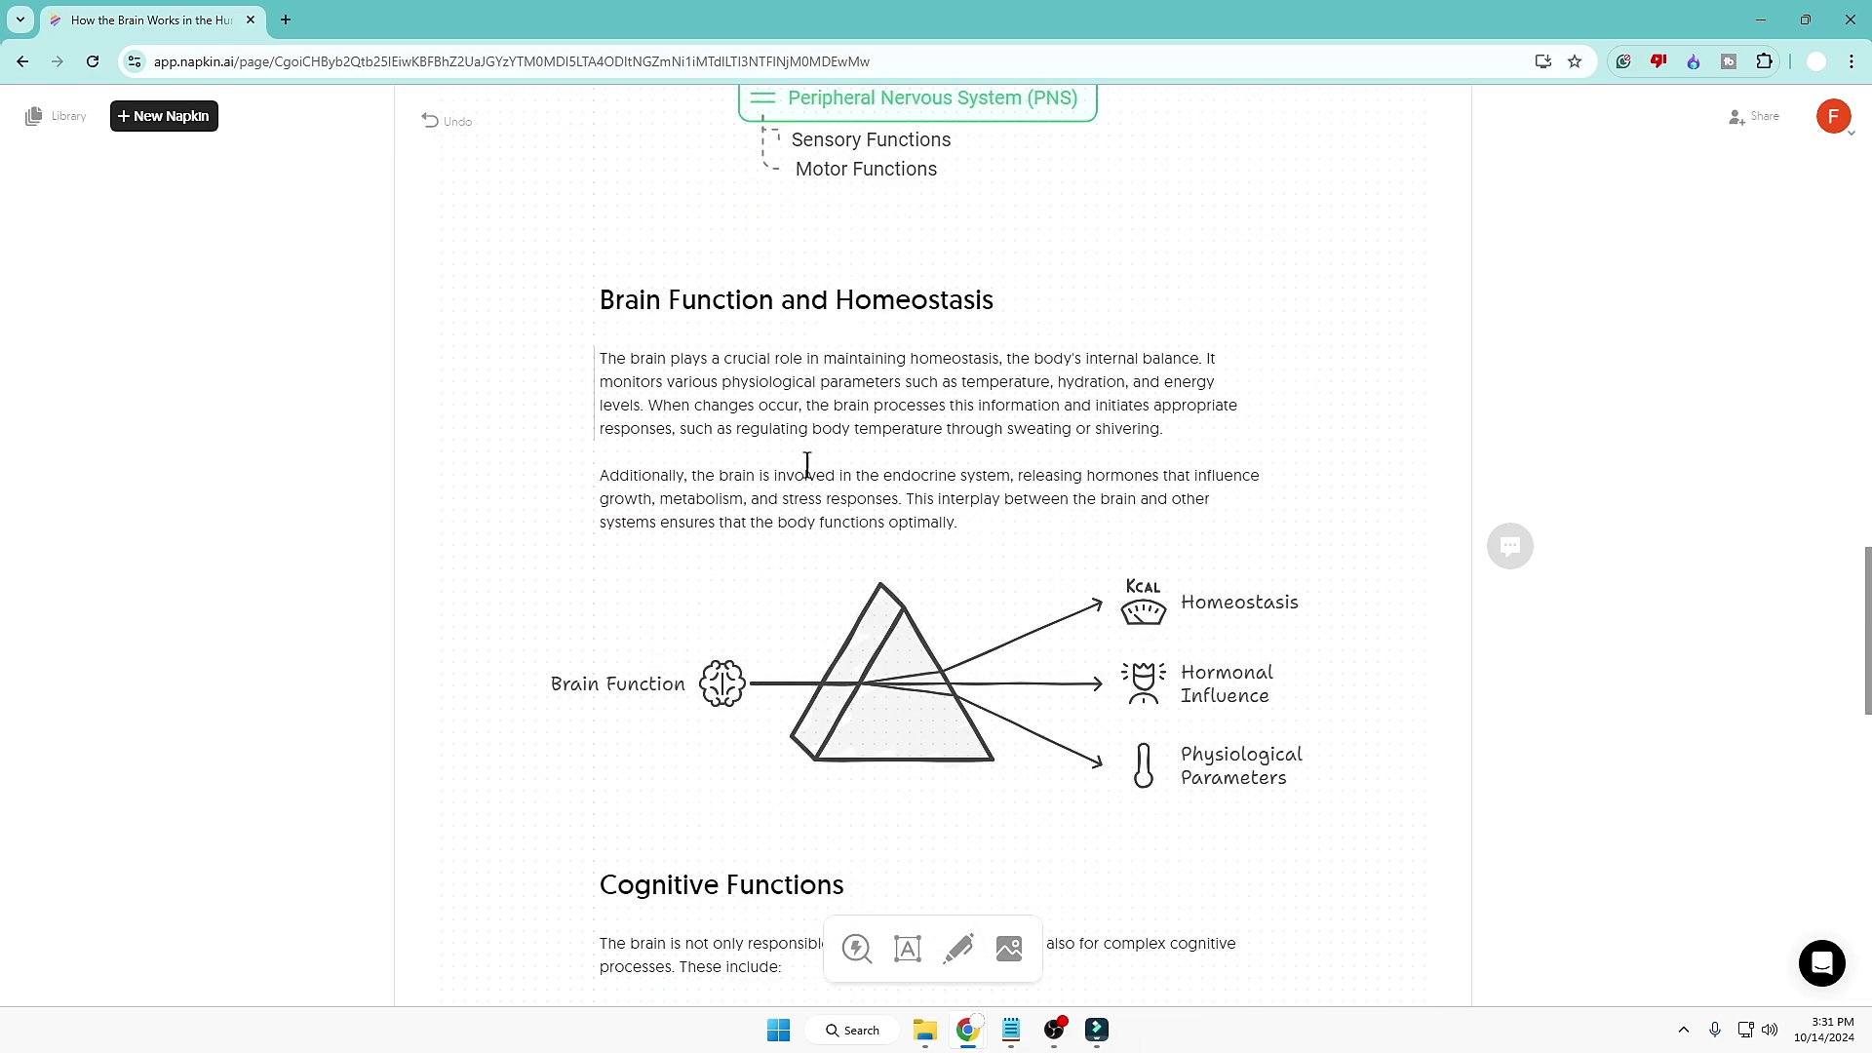
{"action": "scroll", "coordinate": [1209, 597], "scroll_direction": "down", "scroll_amount": 2}
{"action": "scroll", "coordinate": [1209, 597], "scroll_direction": "down", "scroll_amount": 5}
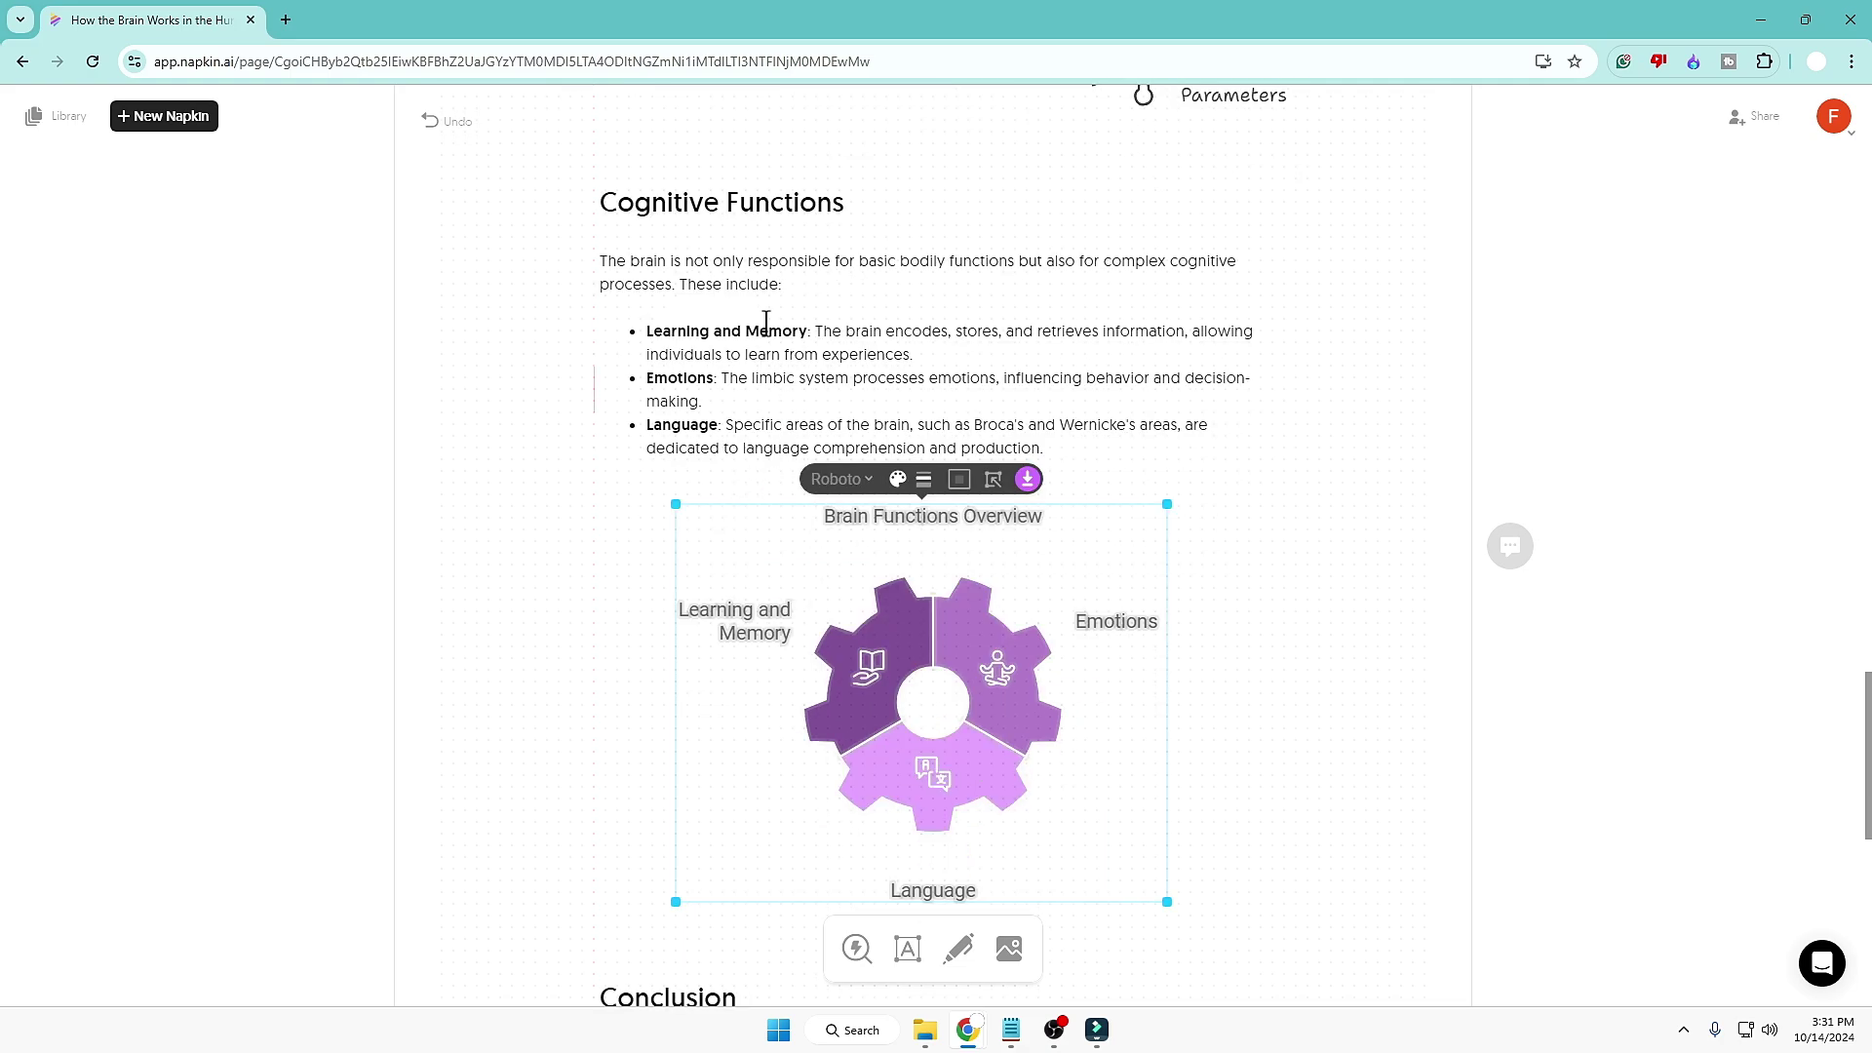
{"action": "scroll", "coordinate": [755, 400], "scroll_direction": "down", "scroll_amount": 2}
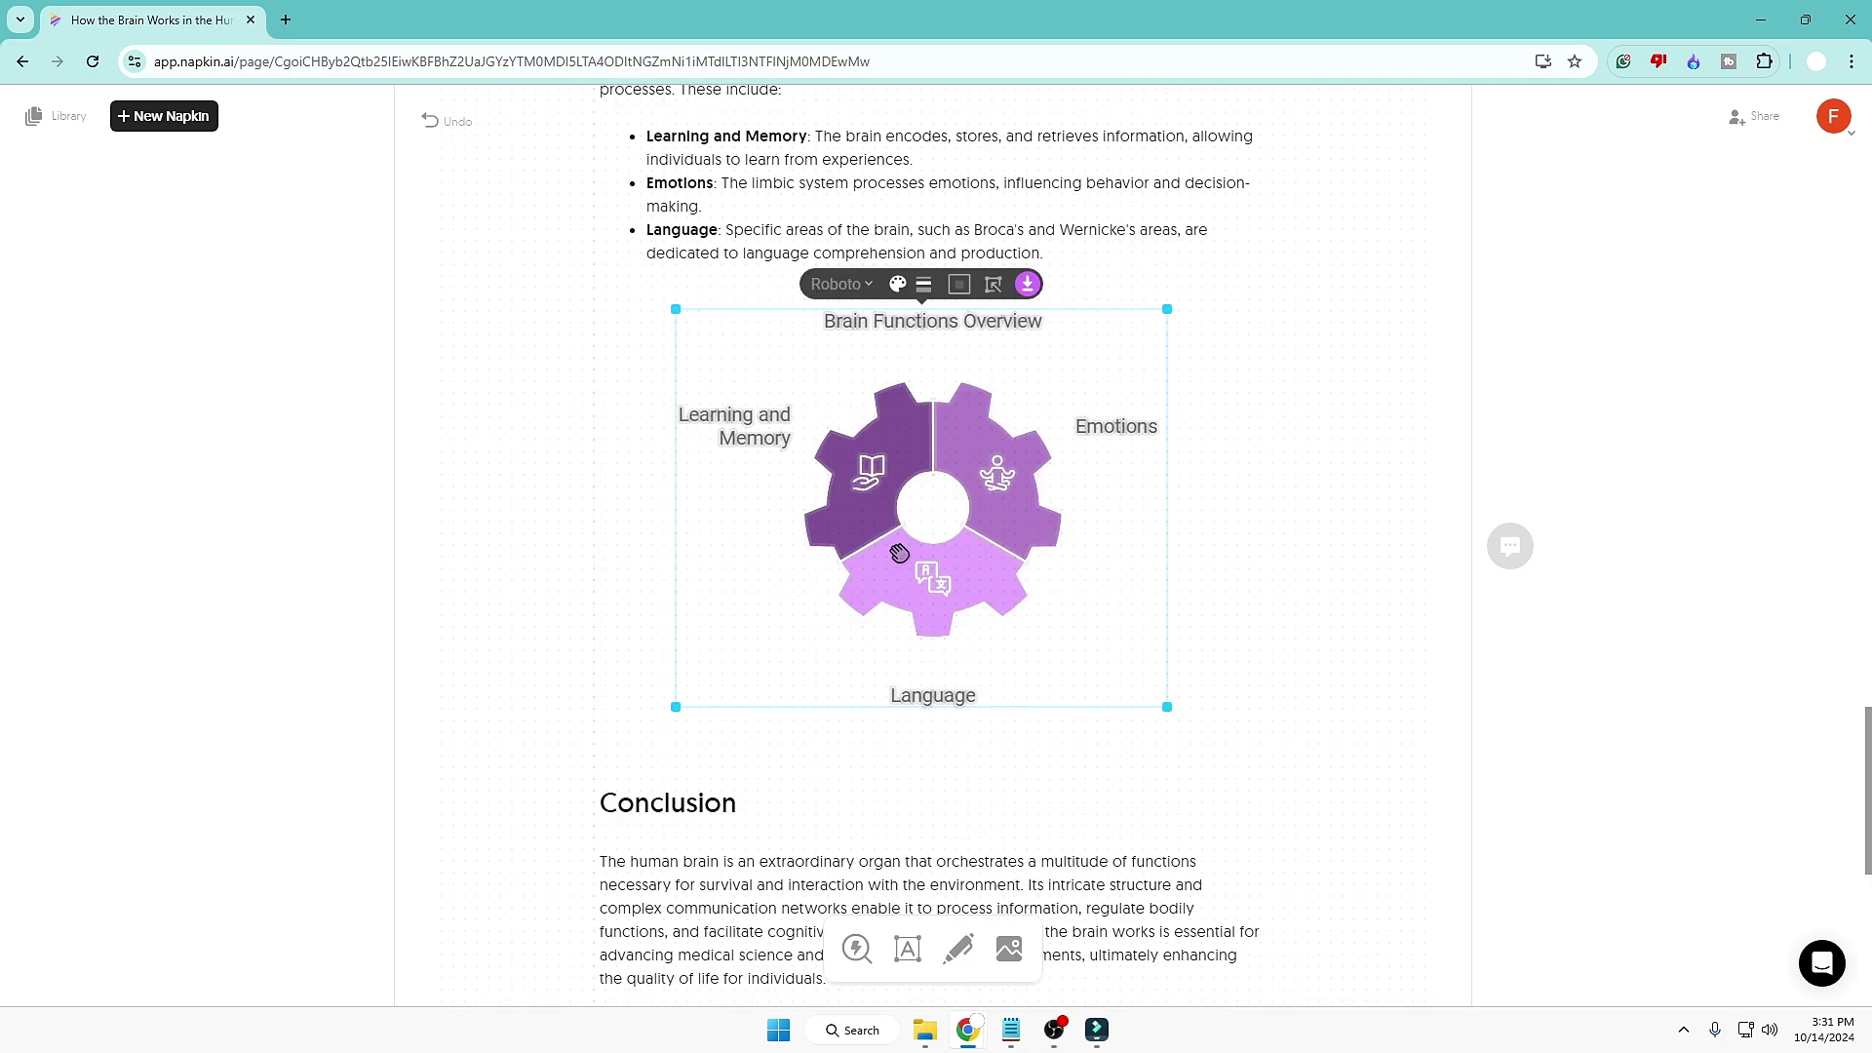
{"action": "scroll", "coordinate": [899, 553], "scroll_direction": "up", "scroll_amount": 15}
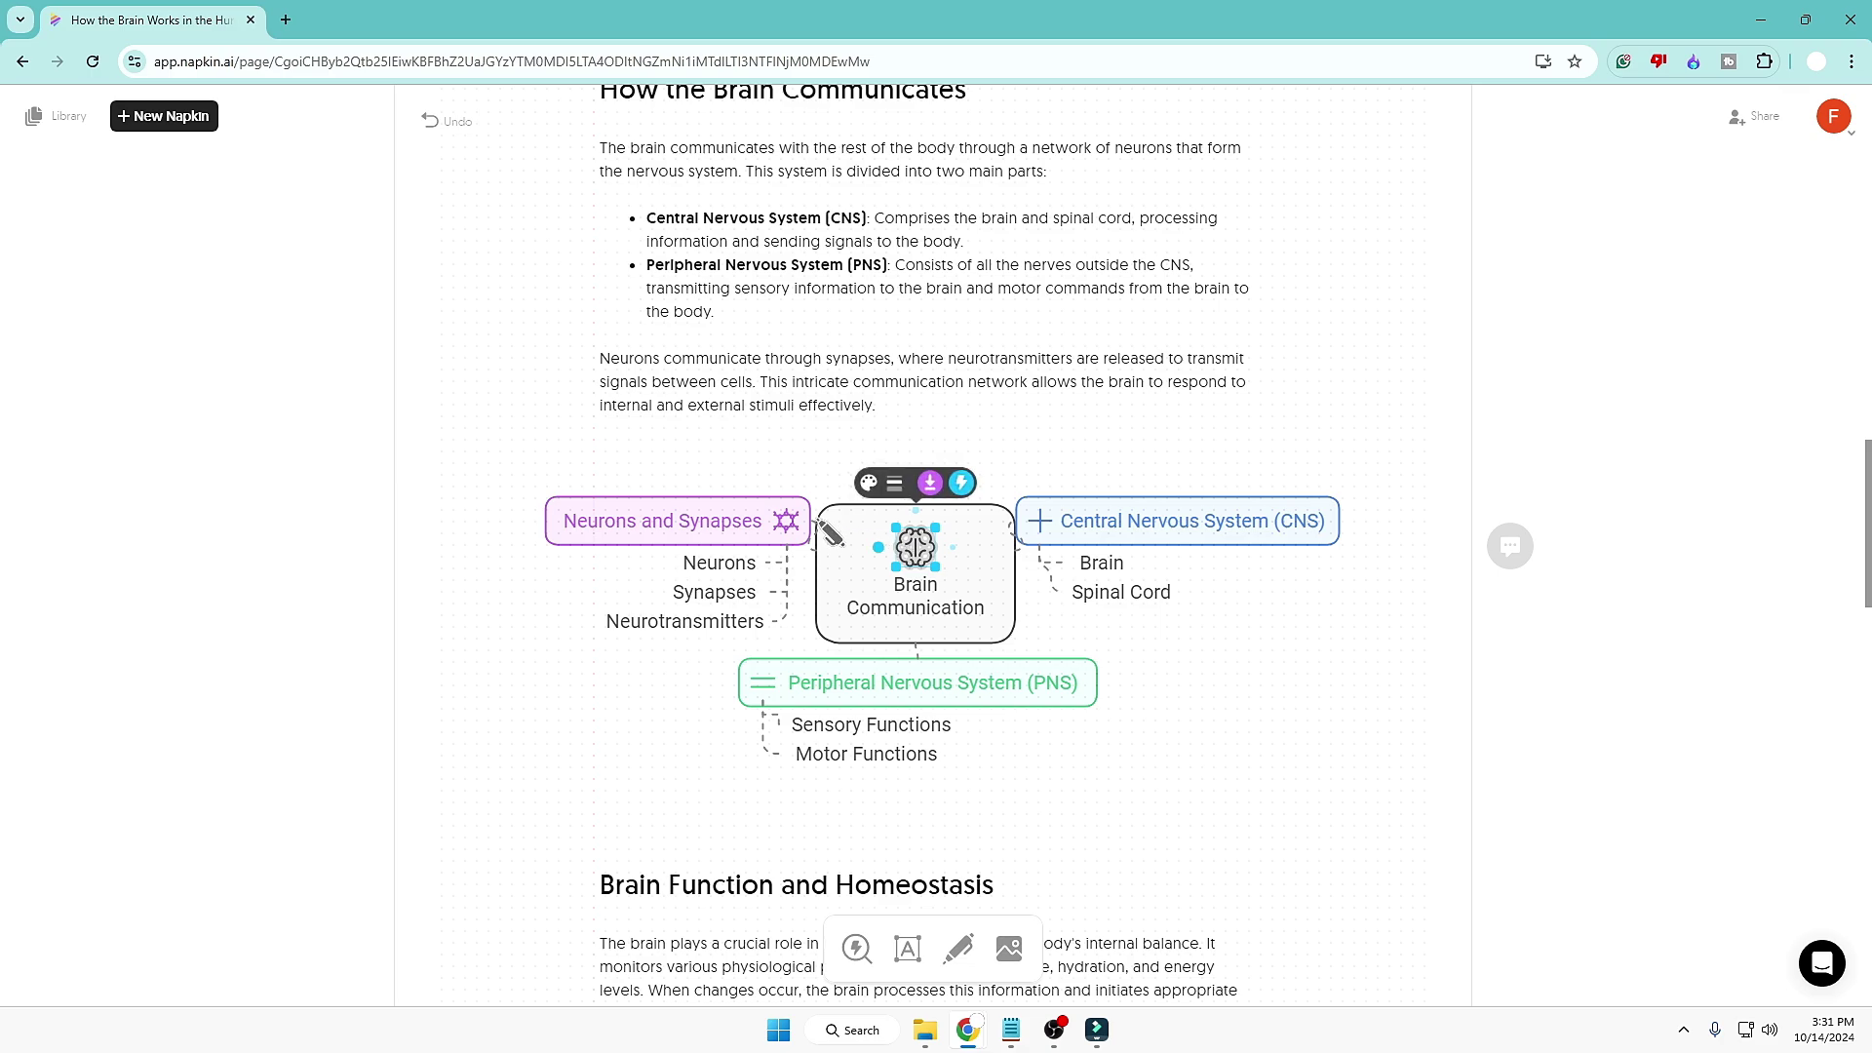
{"action": "left_click", "coordinate": [1032, 509]}
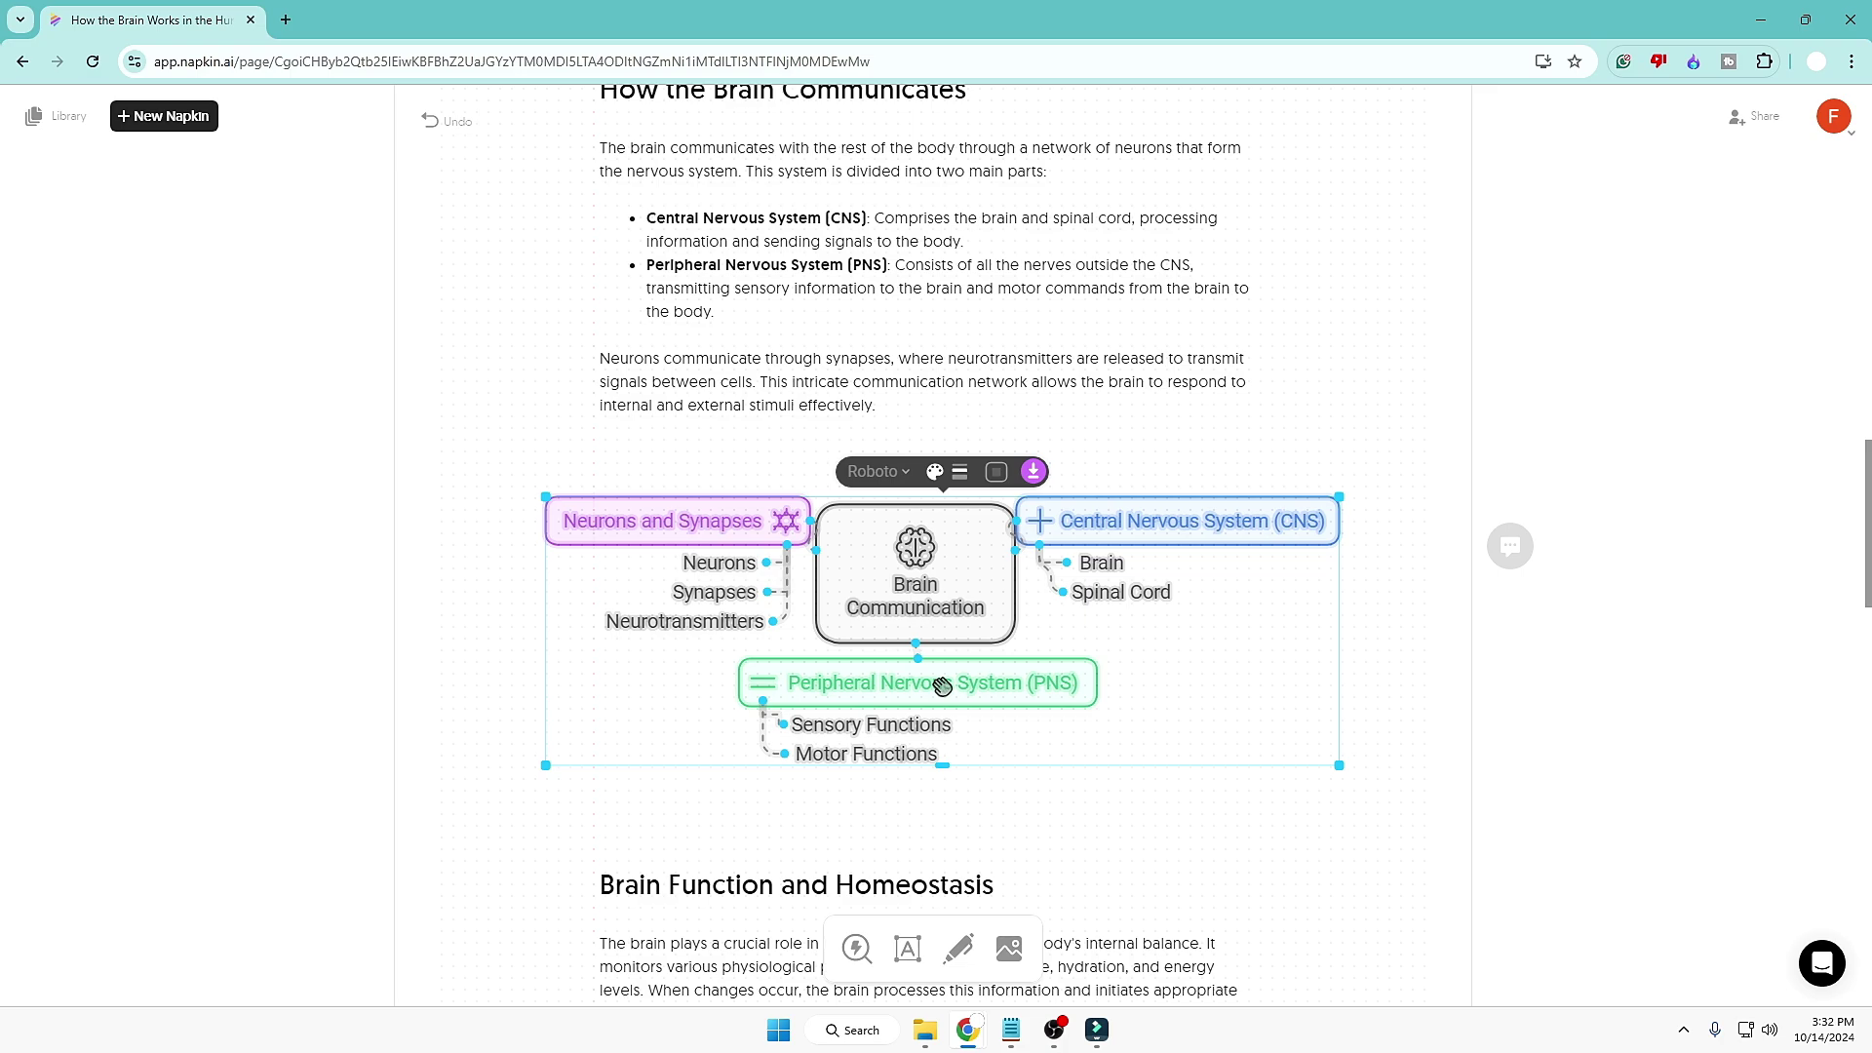
Export the brain napkin from Share as a PDF with A4 pages.
{"action": "scroll", "coordinate": [942, 685], "scroll_direction": "up", "scroll_amount": 1}
{"action": "left_click", "coordinate": [1254, 507]}
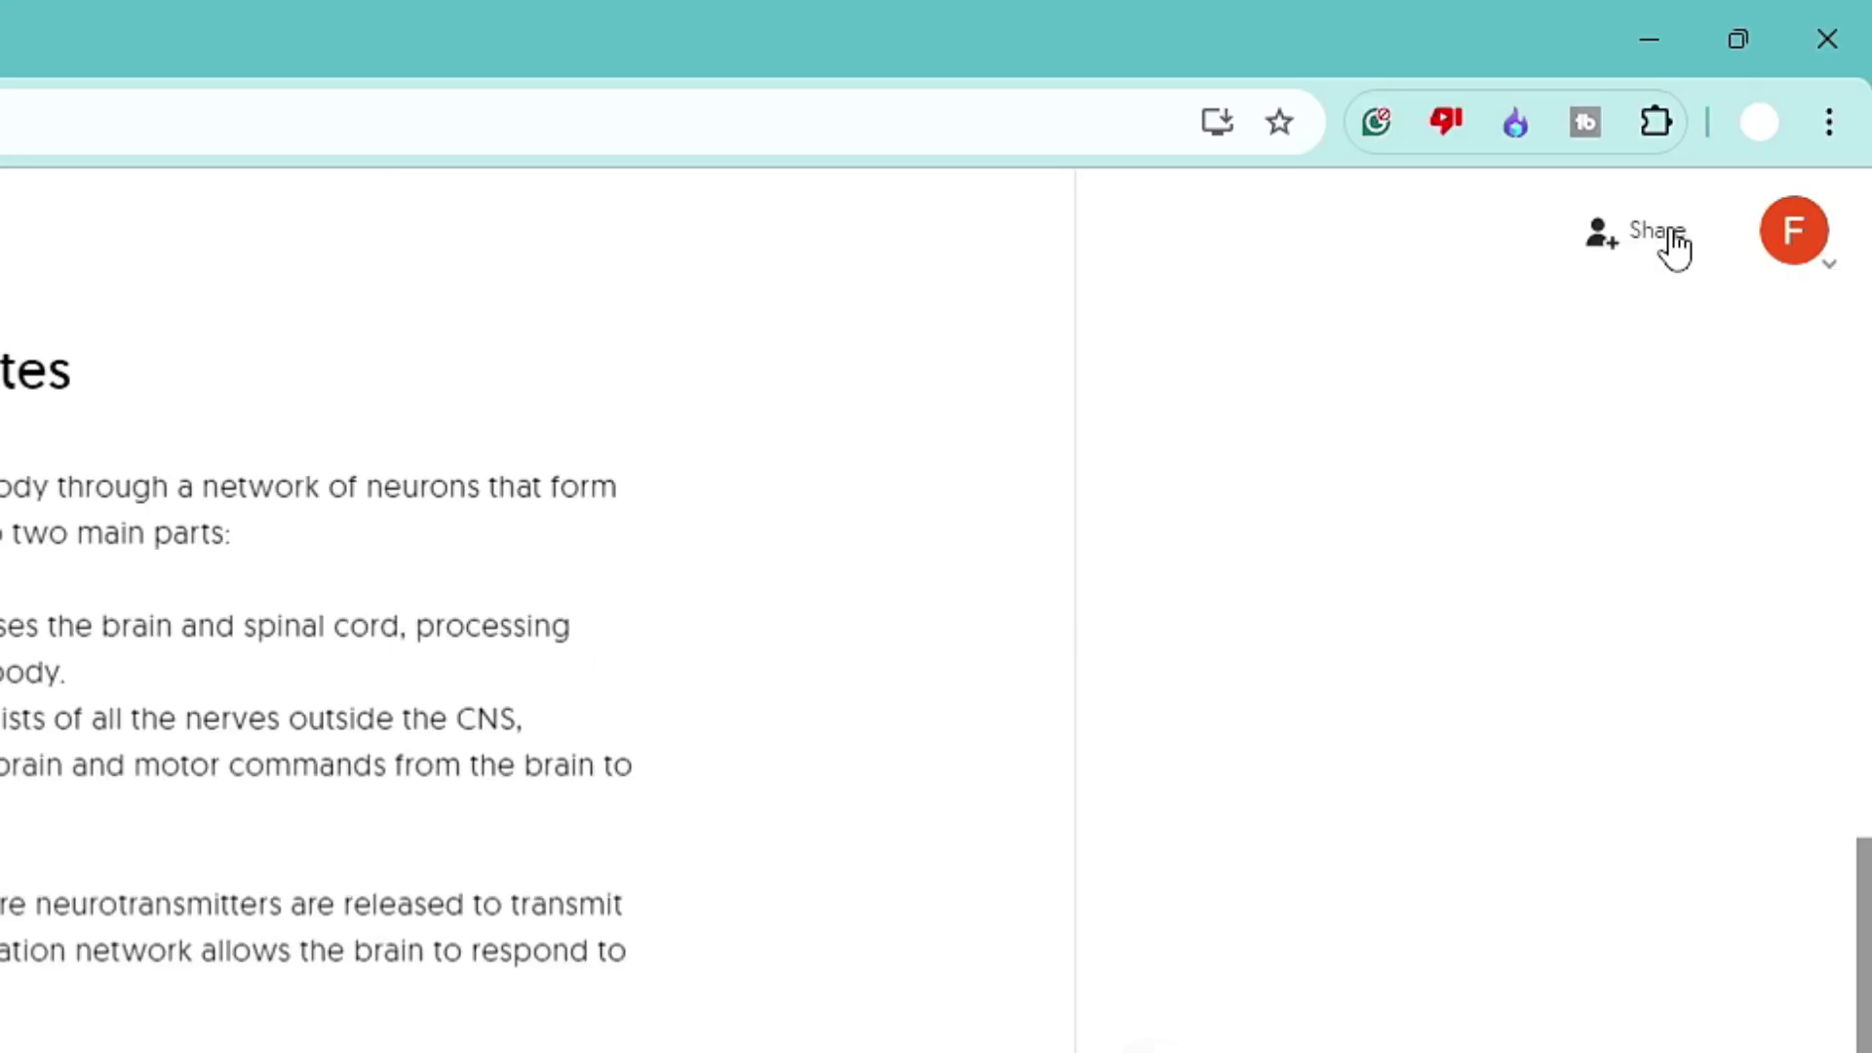
{"action": "left_click", "coordinate": [1667, 239]}
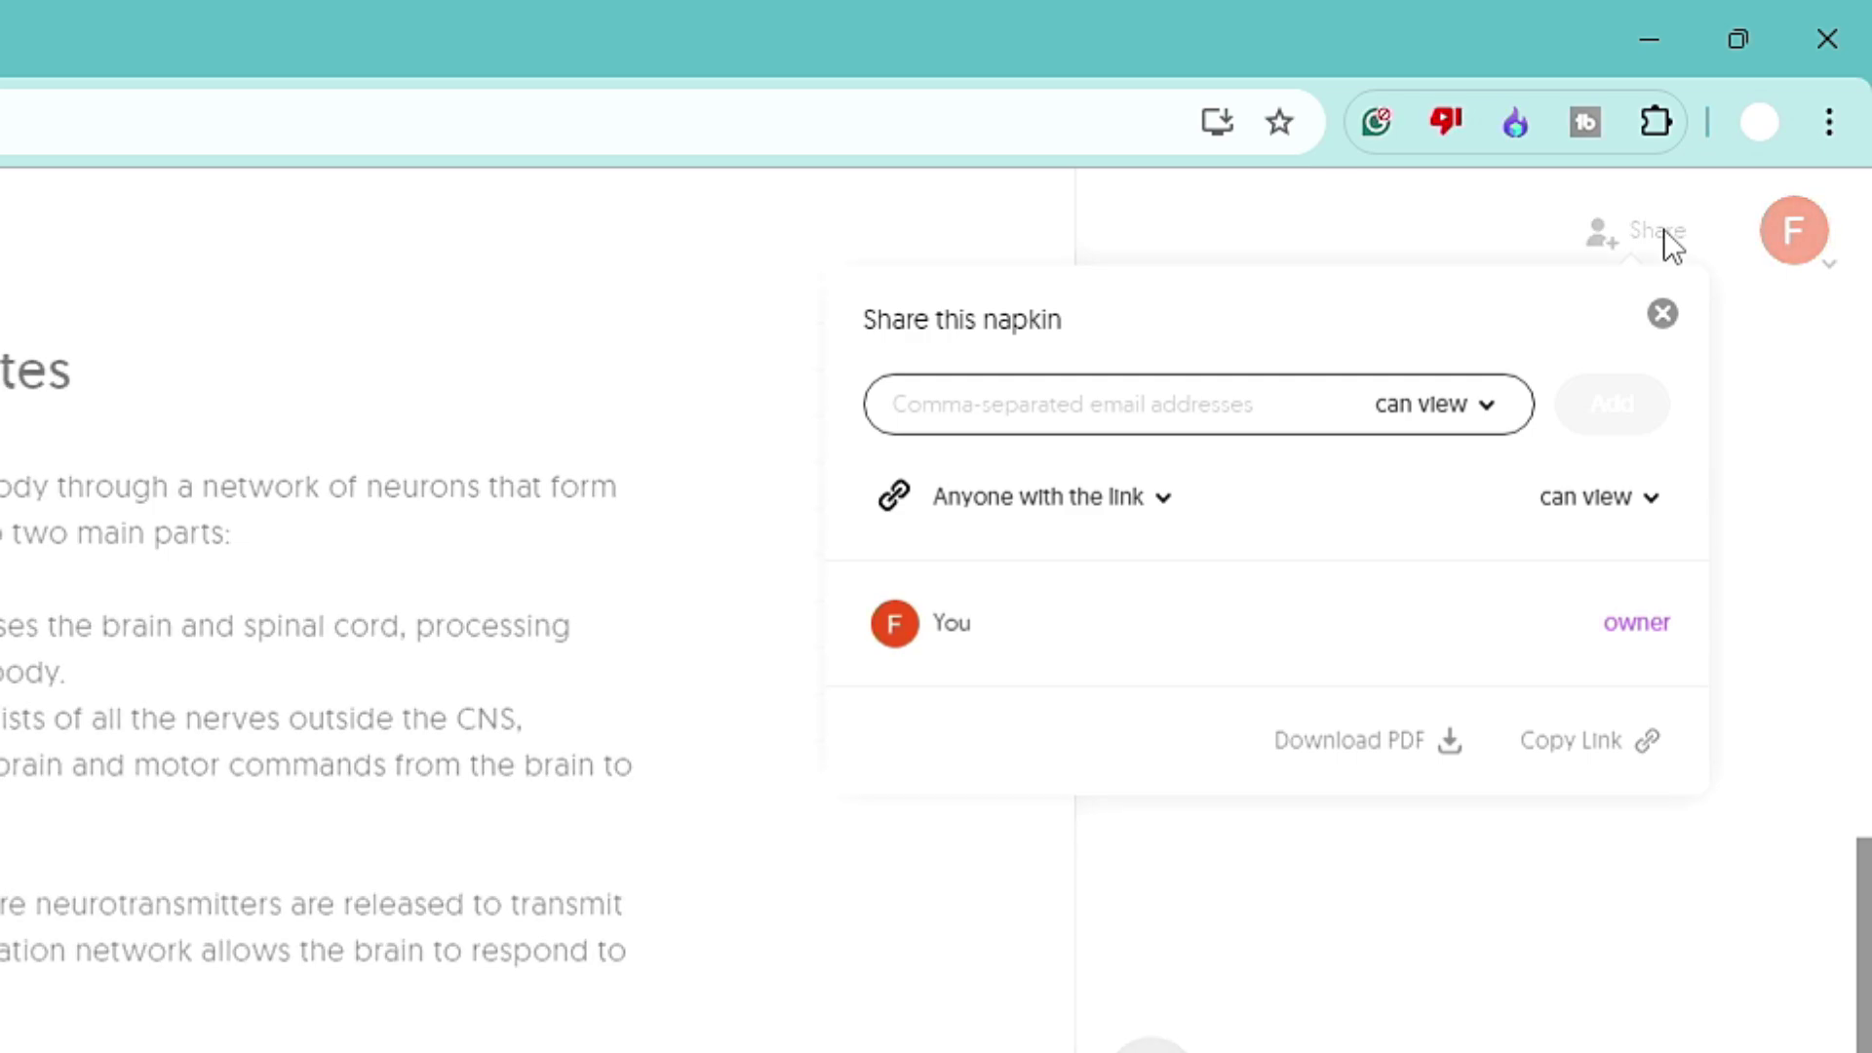
{"action": "left_click", "coordinate": [1332, 743]}
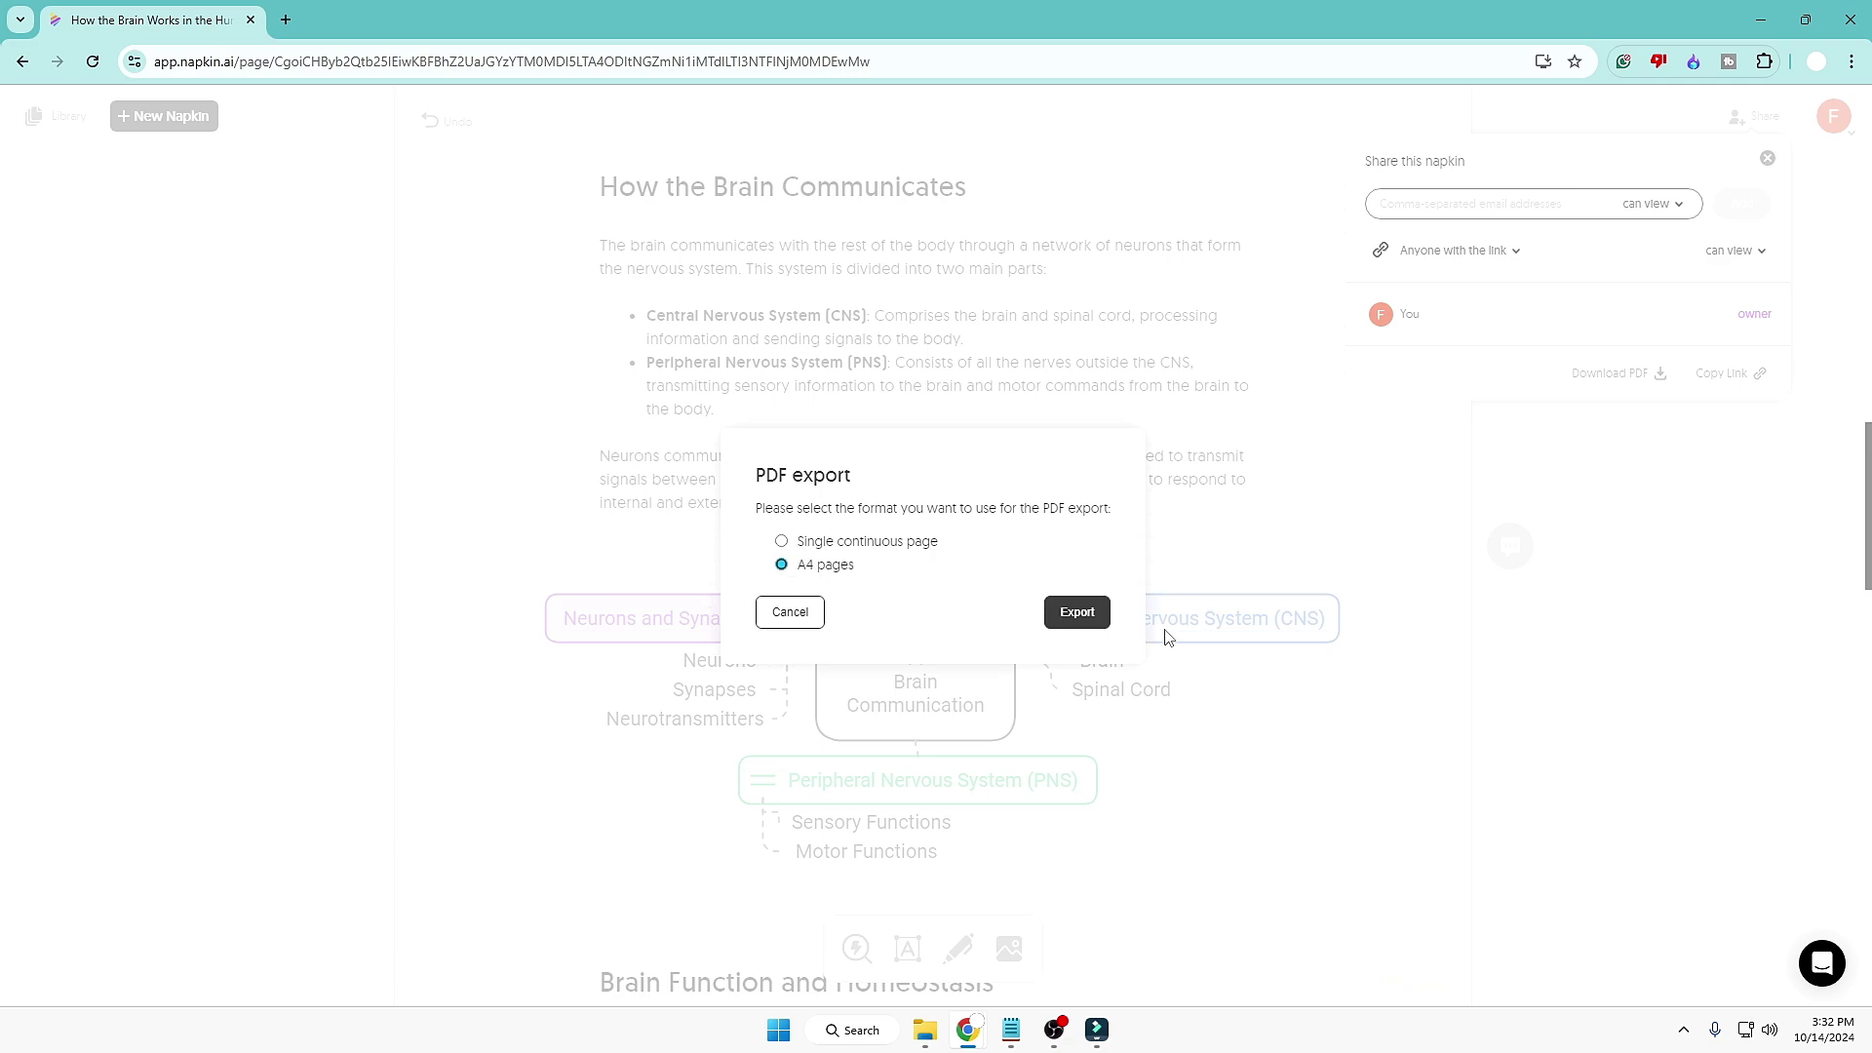
{"action": "left_click", "coordinate": [1088, 614]}
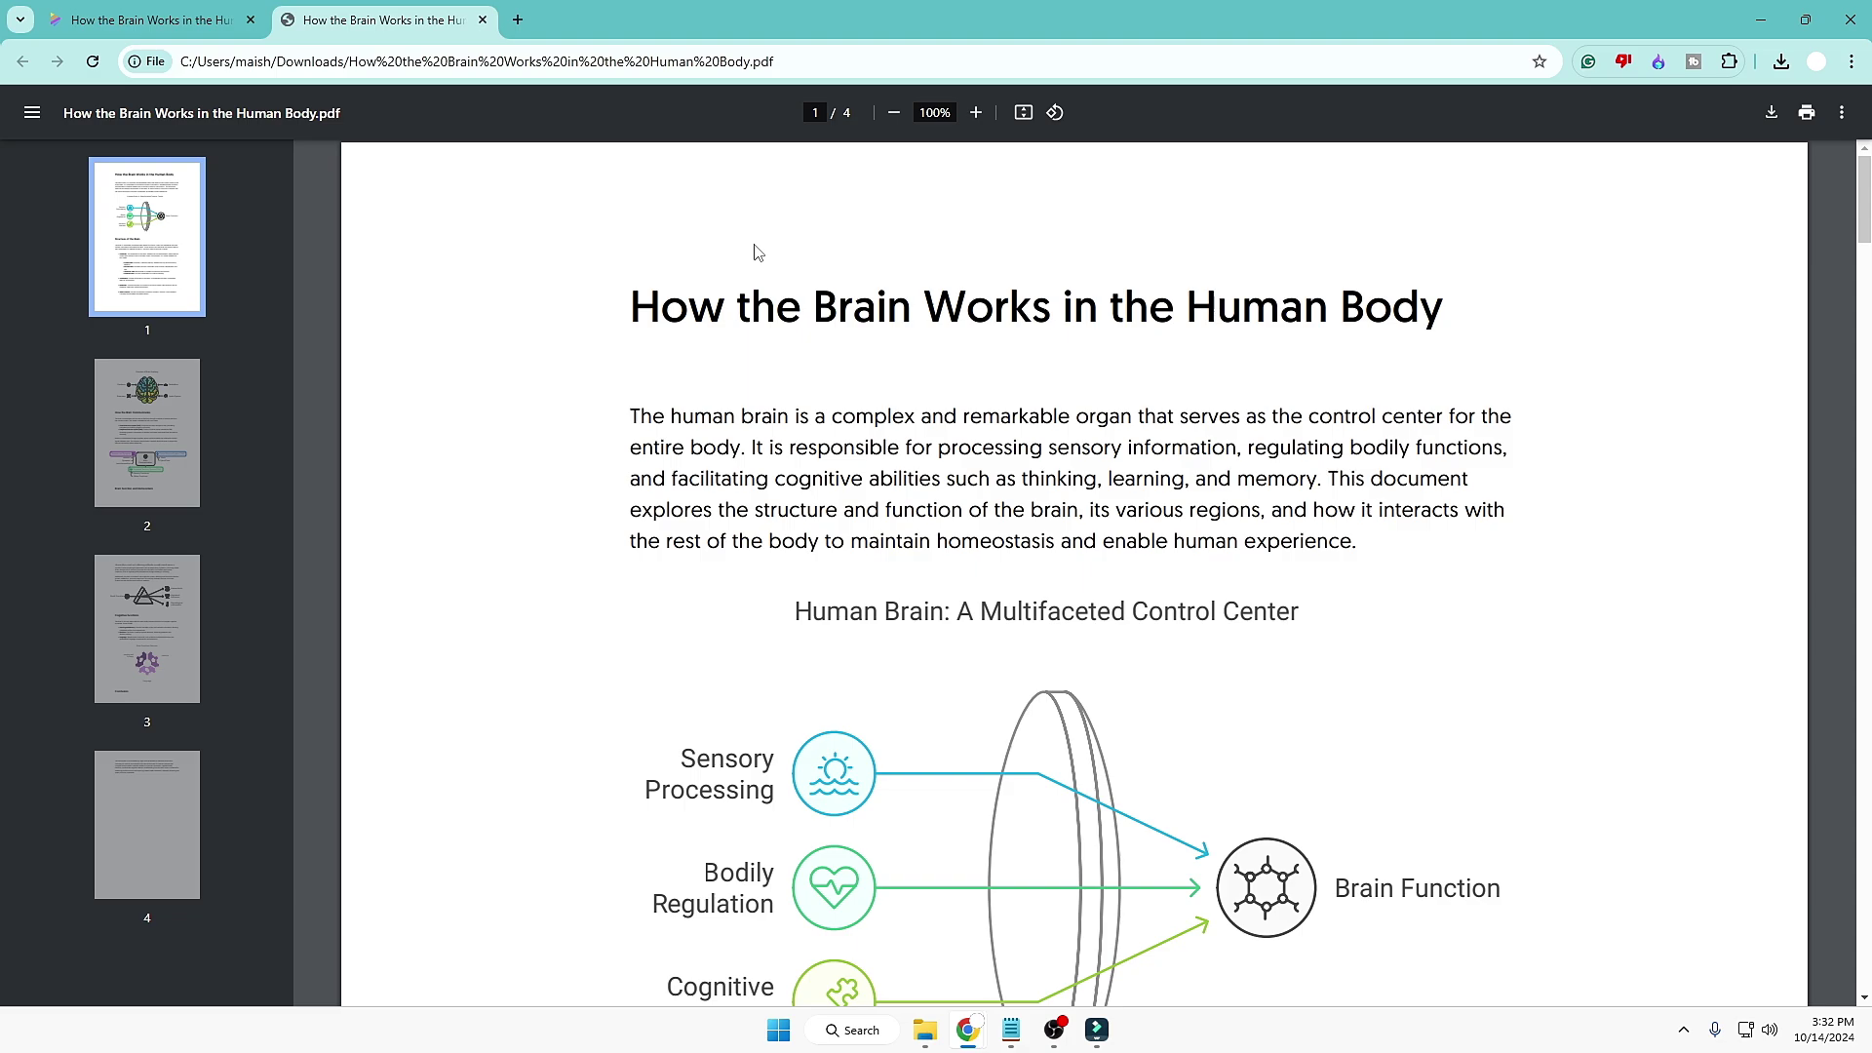
Scroll the exported PDF down to page 3 to review the diagrams, then return to Napkin AI.
{"action": "scroll", "coordinate": [765, 399], "scroll_direction": "down", "scroll_amount": 1}
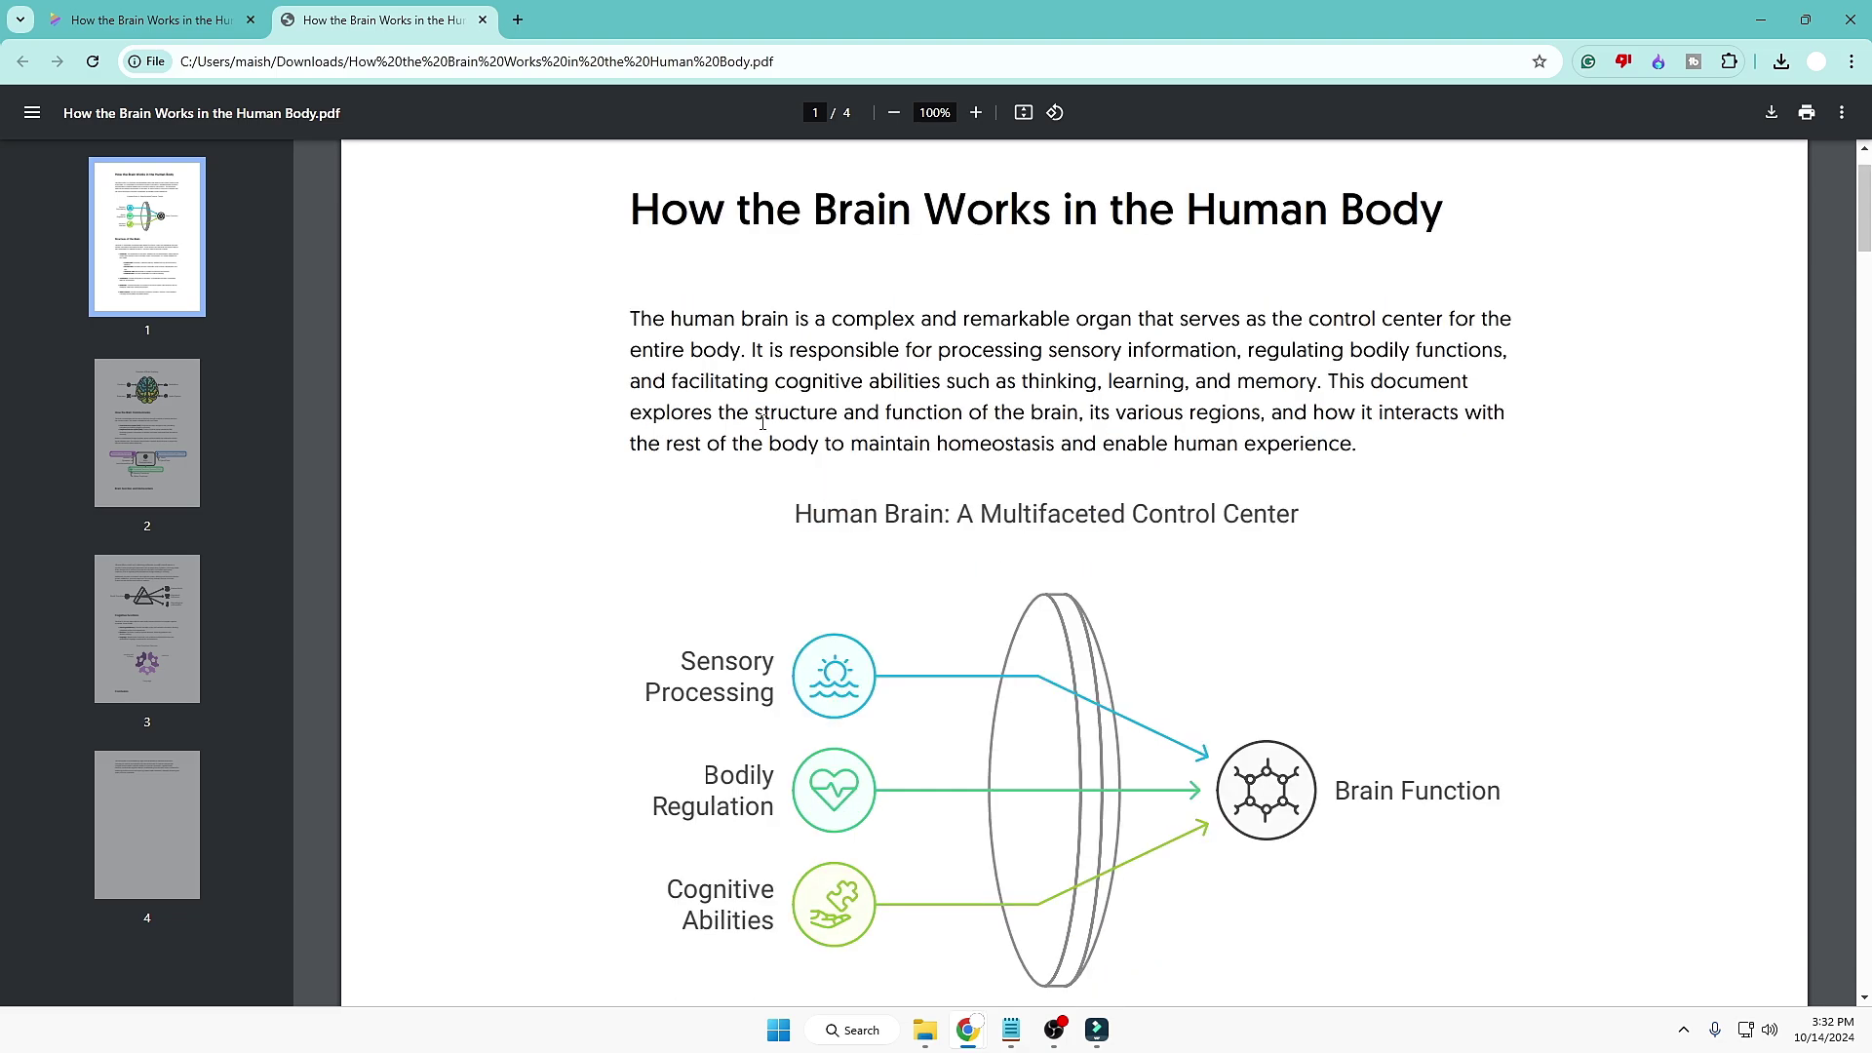
{"action": "scroll", "coordinate": [764, 417], "scroll_direction": "down", "scroll_amount": 3}
{"action": "scroll", "coordinate": [923, 506], "scroll_direction": "down", "scroll_amount": 9}
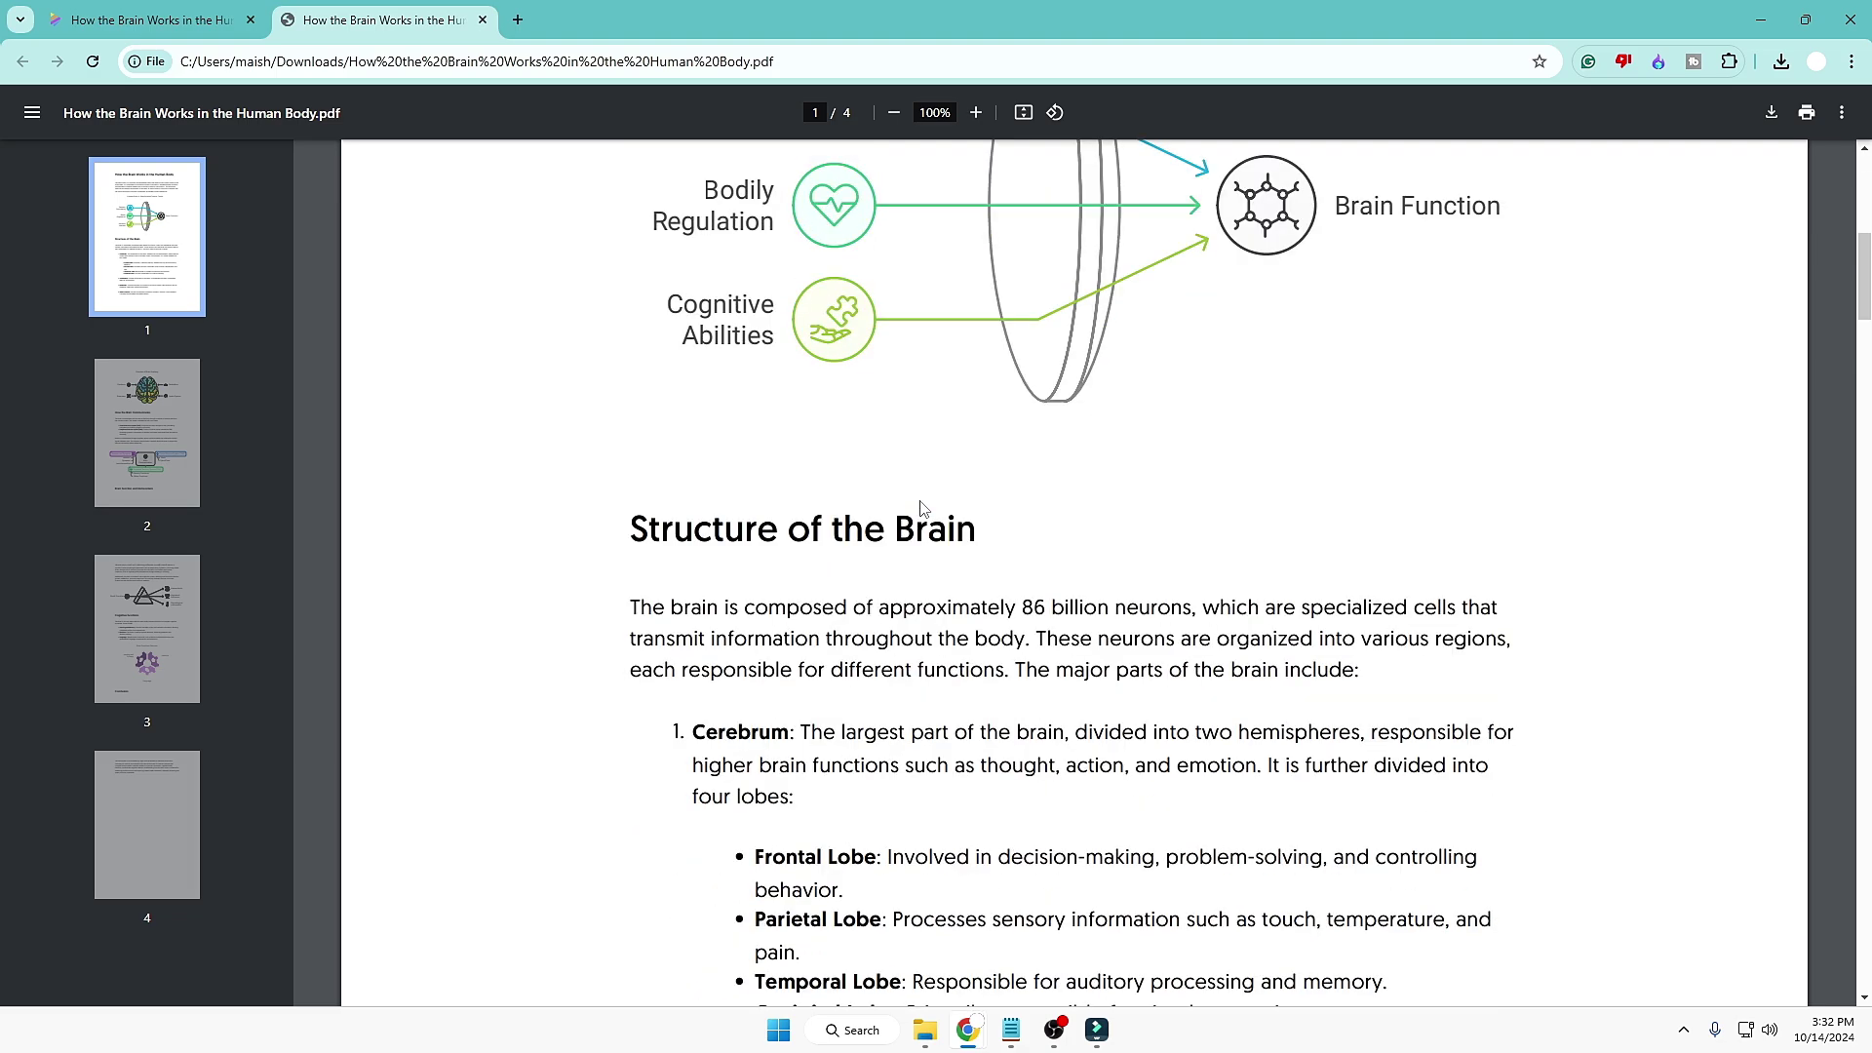
{"action": "scroll", "coordinate": [923, 507], "scroll_direction": "down", "scroll_amount": 6}
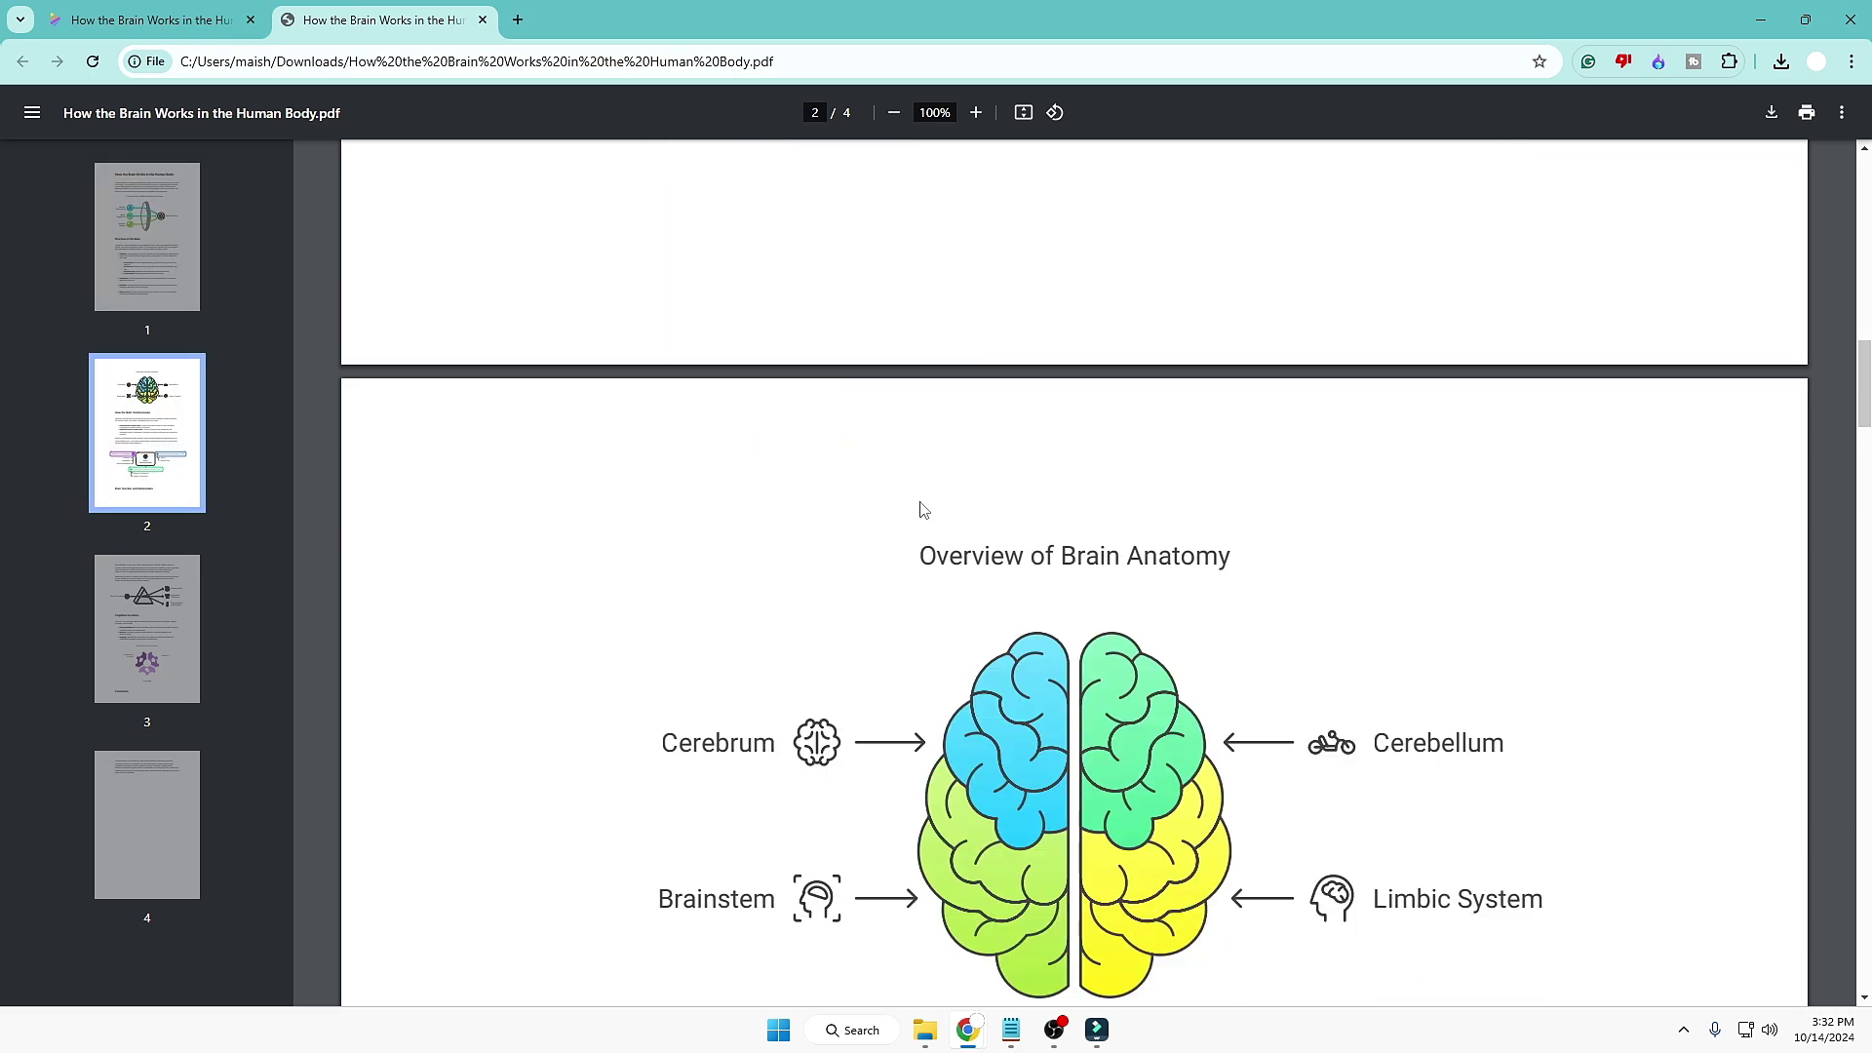
{"action": "scroll", "coordinate": [923, 509], "scroll_direction": "down", "scroll_amount": 2}
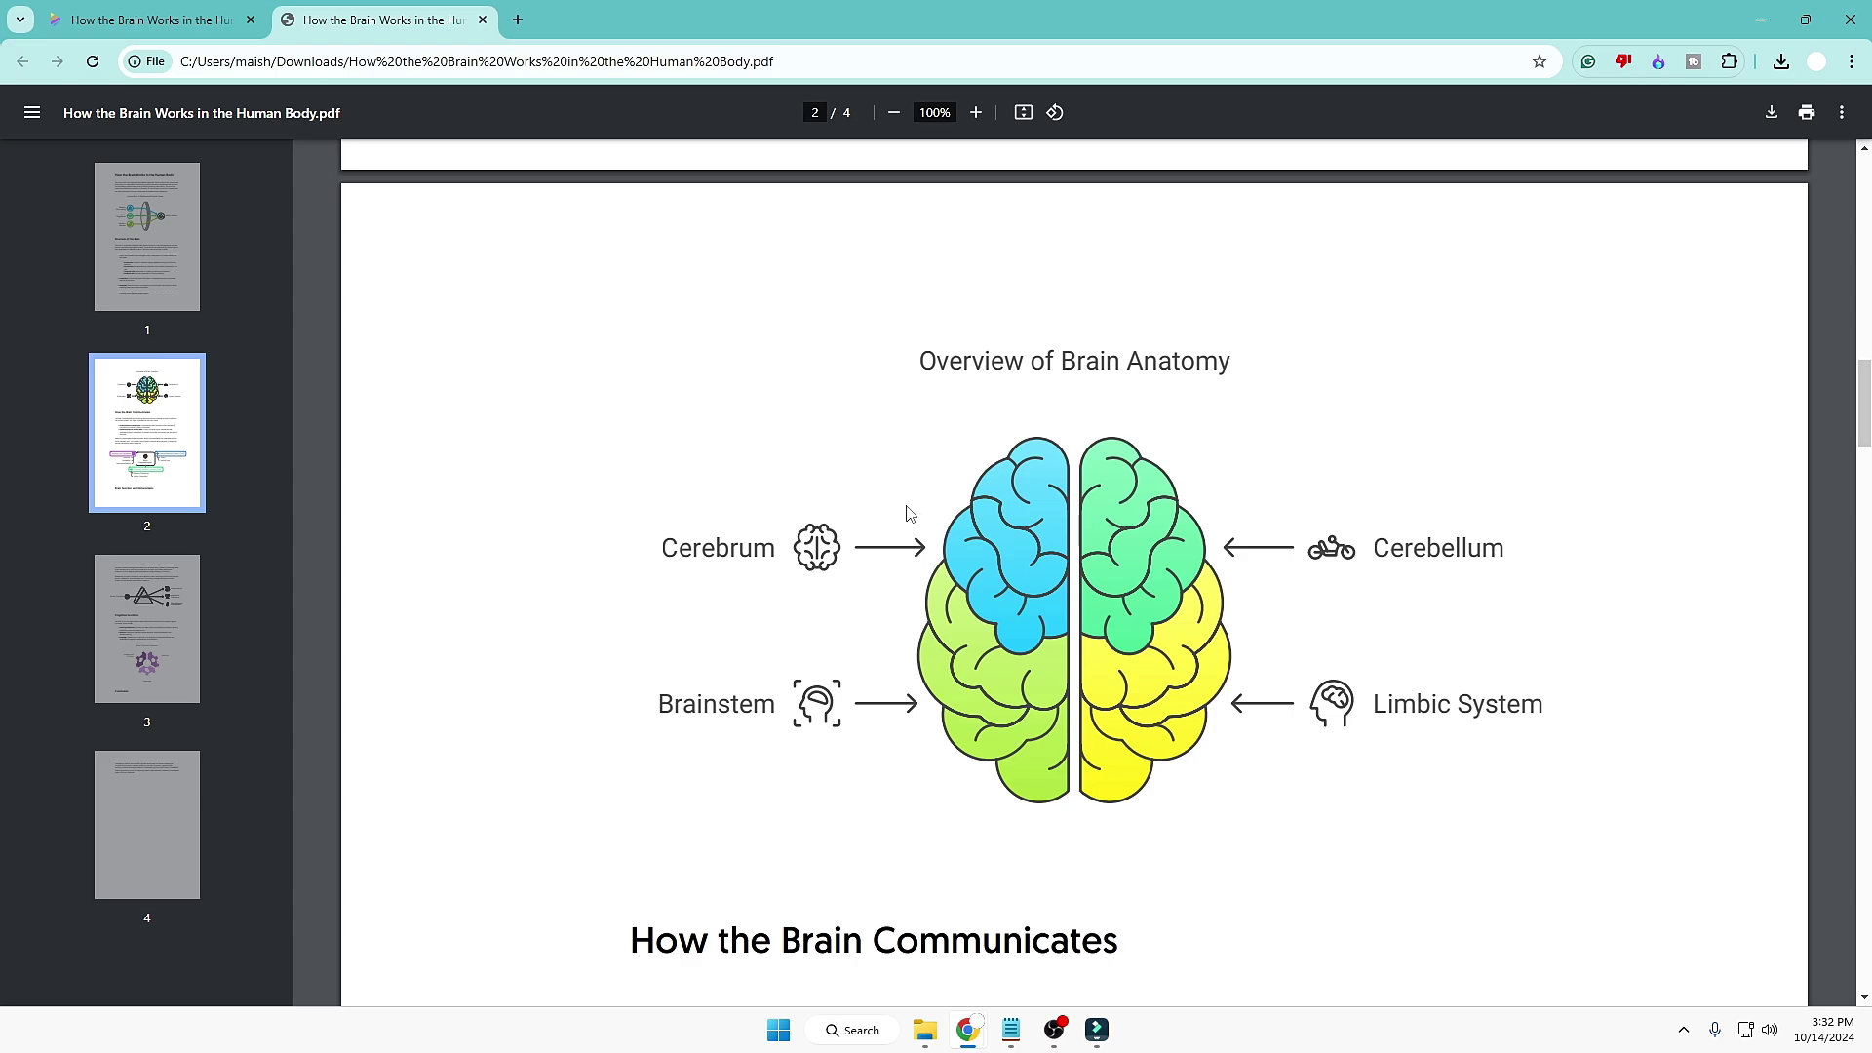
{"action": "scroll", "coordinate": [896, 390], "scroll_direction": "down", "scroll_amount": 15}
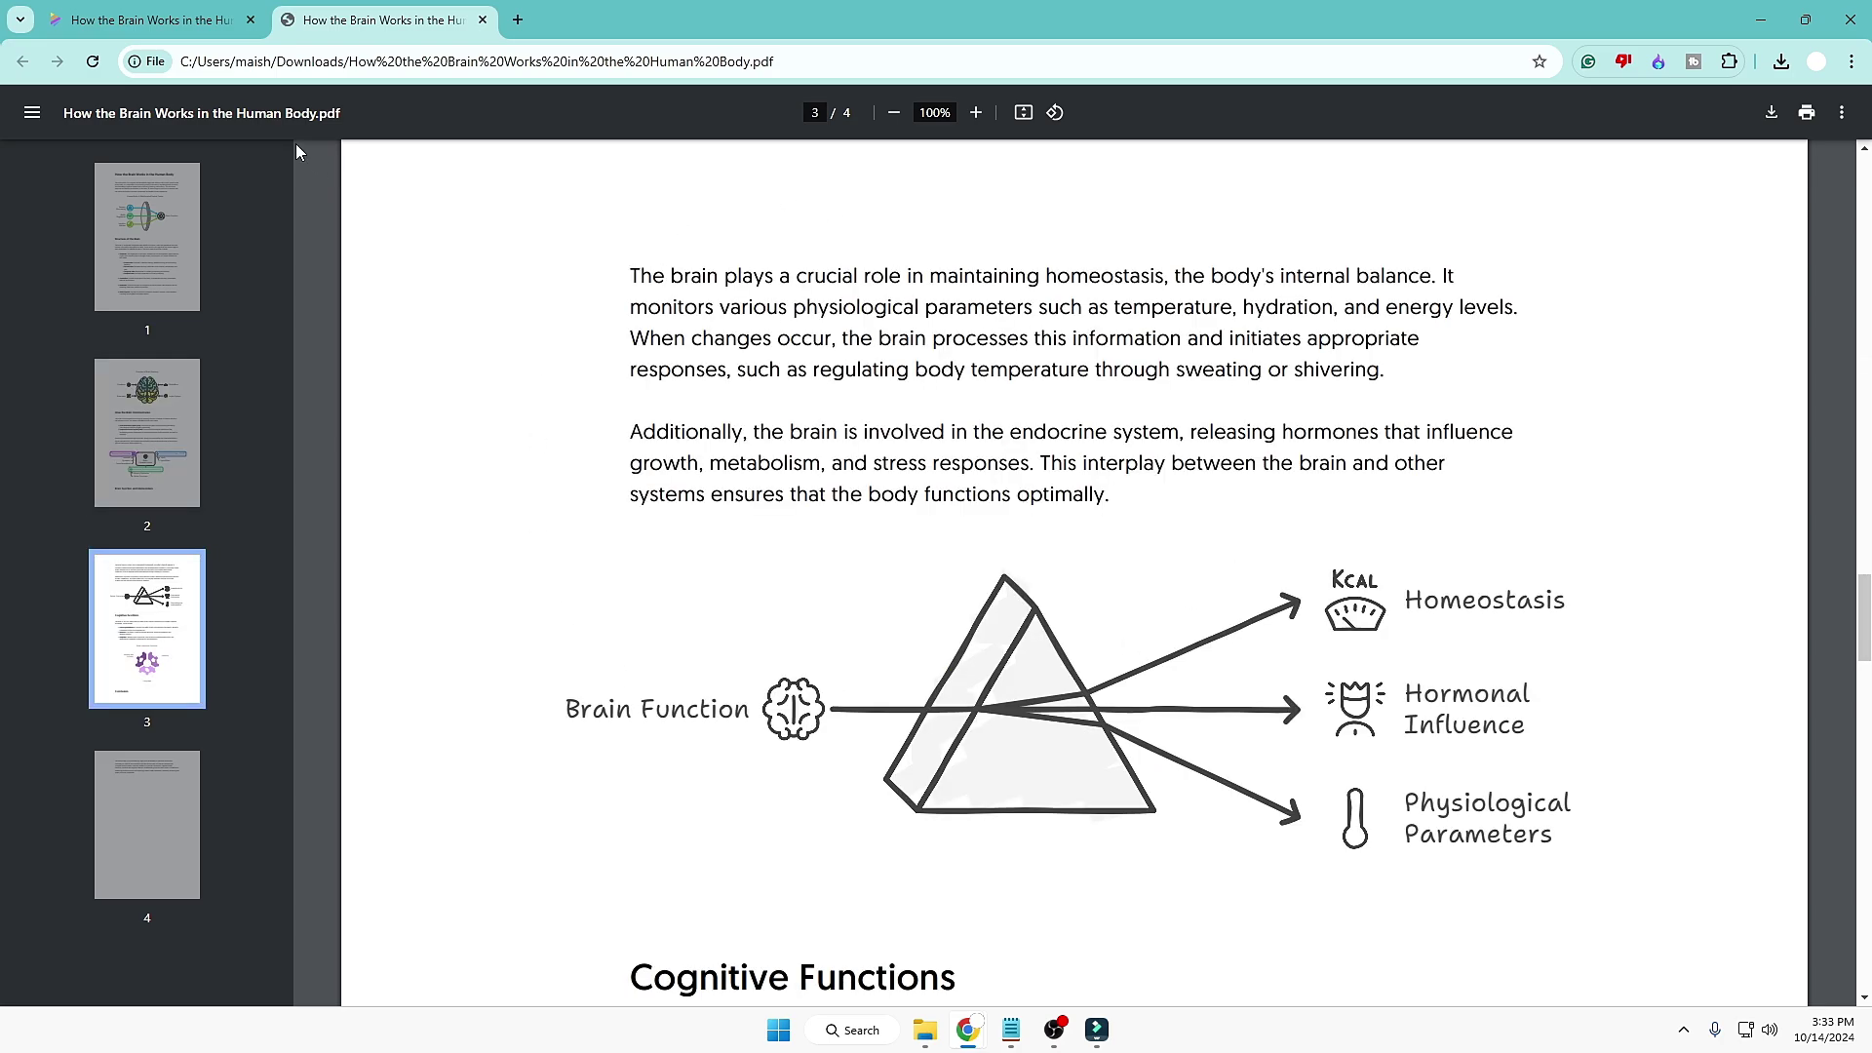
{"action": "left_click", "coordinate": [156, 19]}
Create a blank napkin titled 'Difference between the Physical cores and logical core in computer processors'.
{"action": "left_click", "coordinate": [166, 117]}
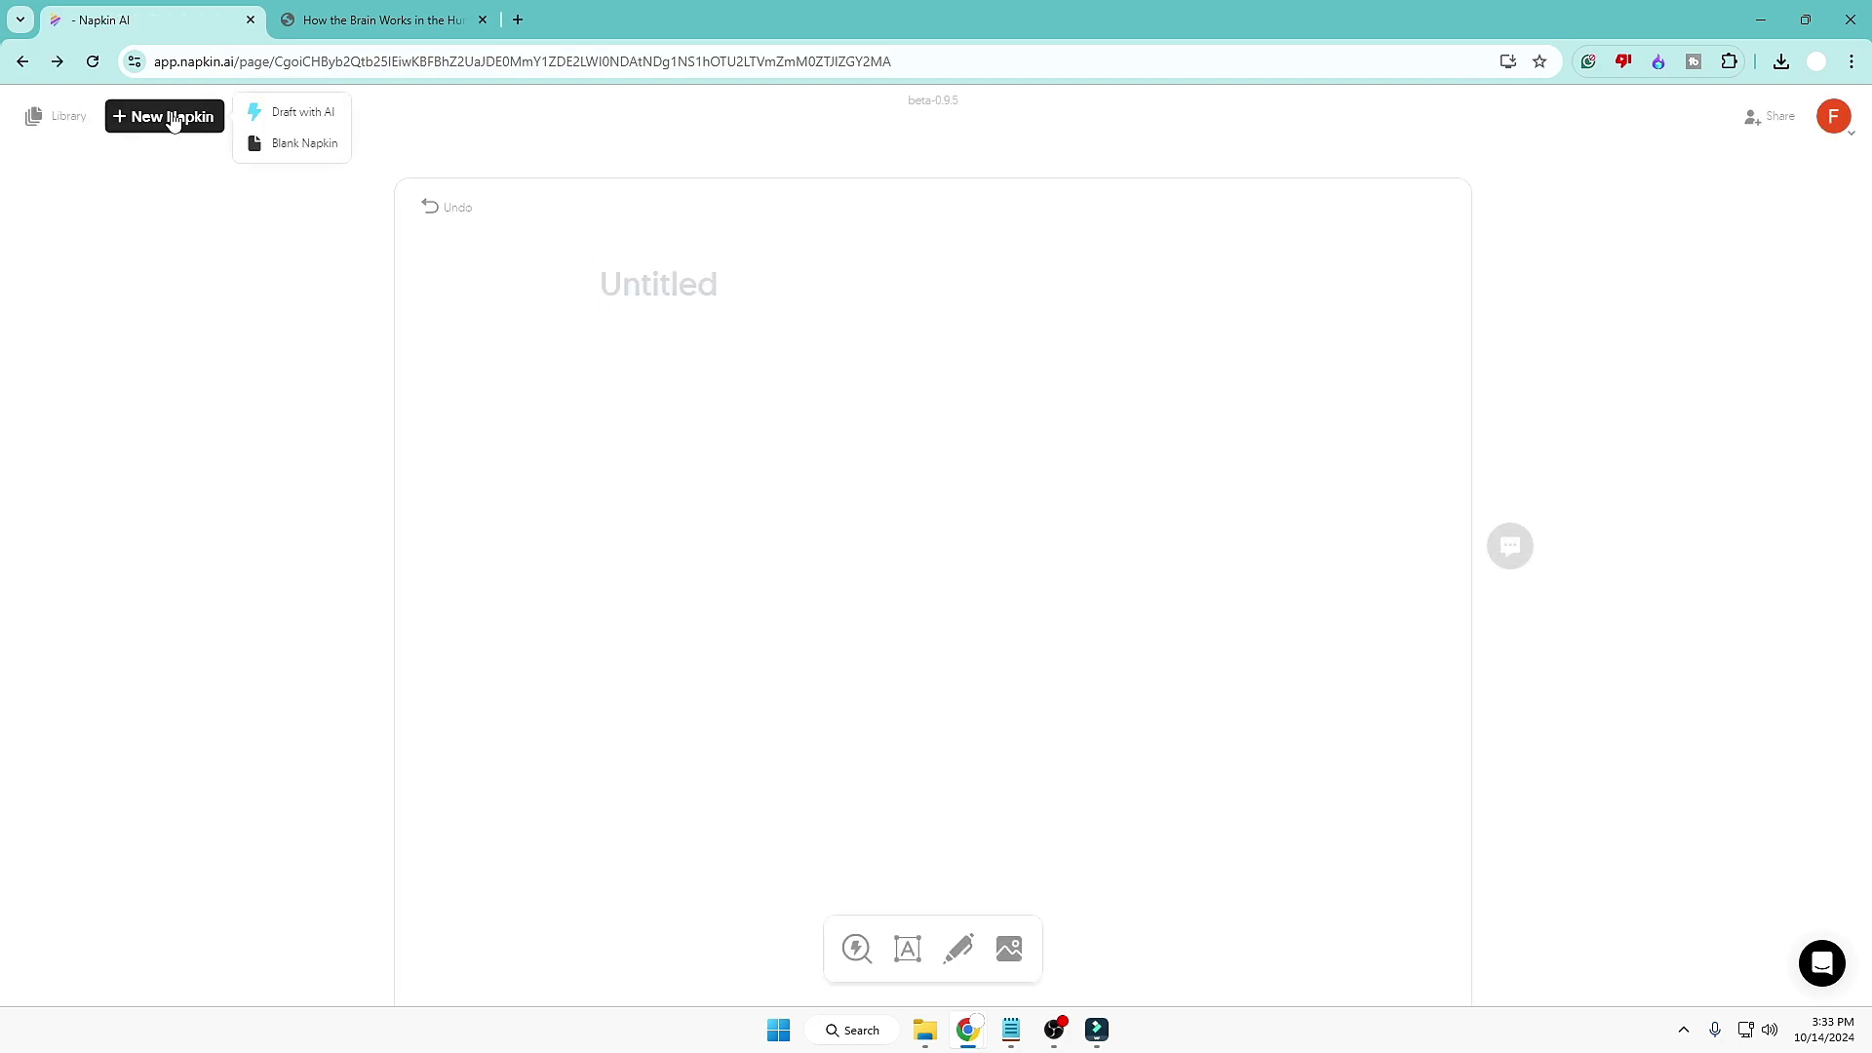
{"action": "mouse_move", "coordinate": [220, 124]}
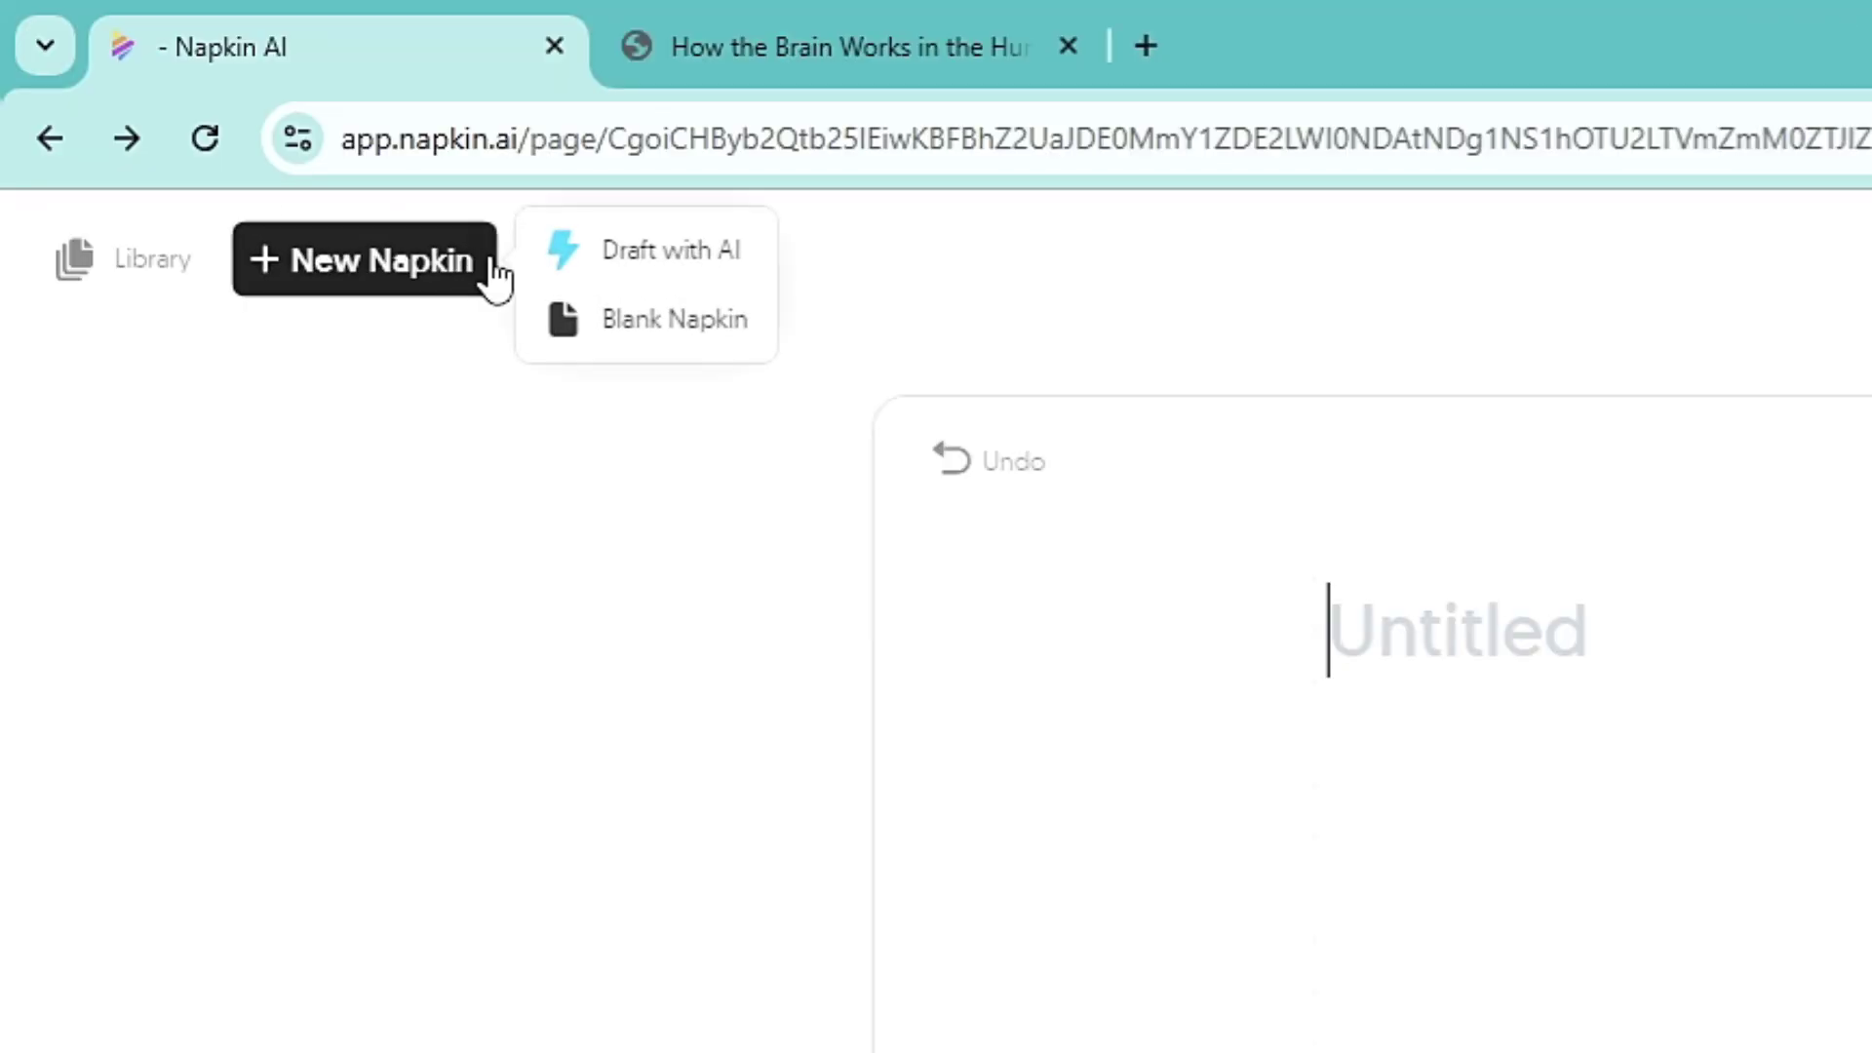
{"action": "left_click", "coordinate": [672, 346]}
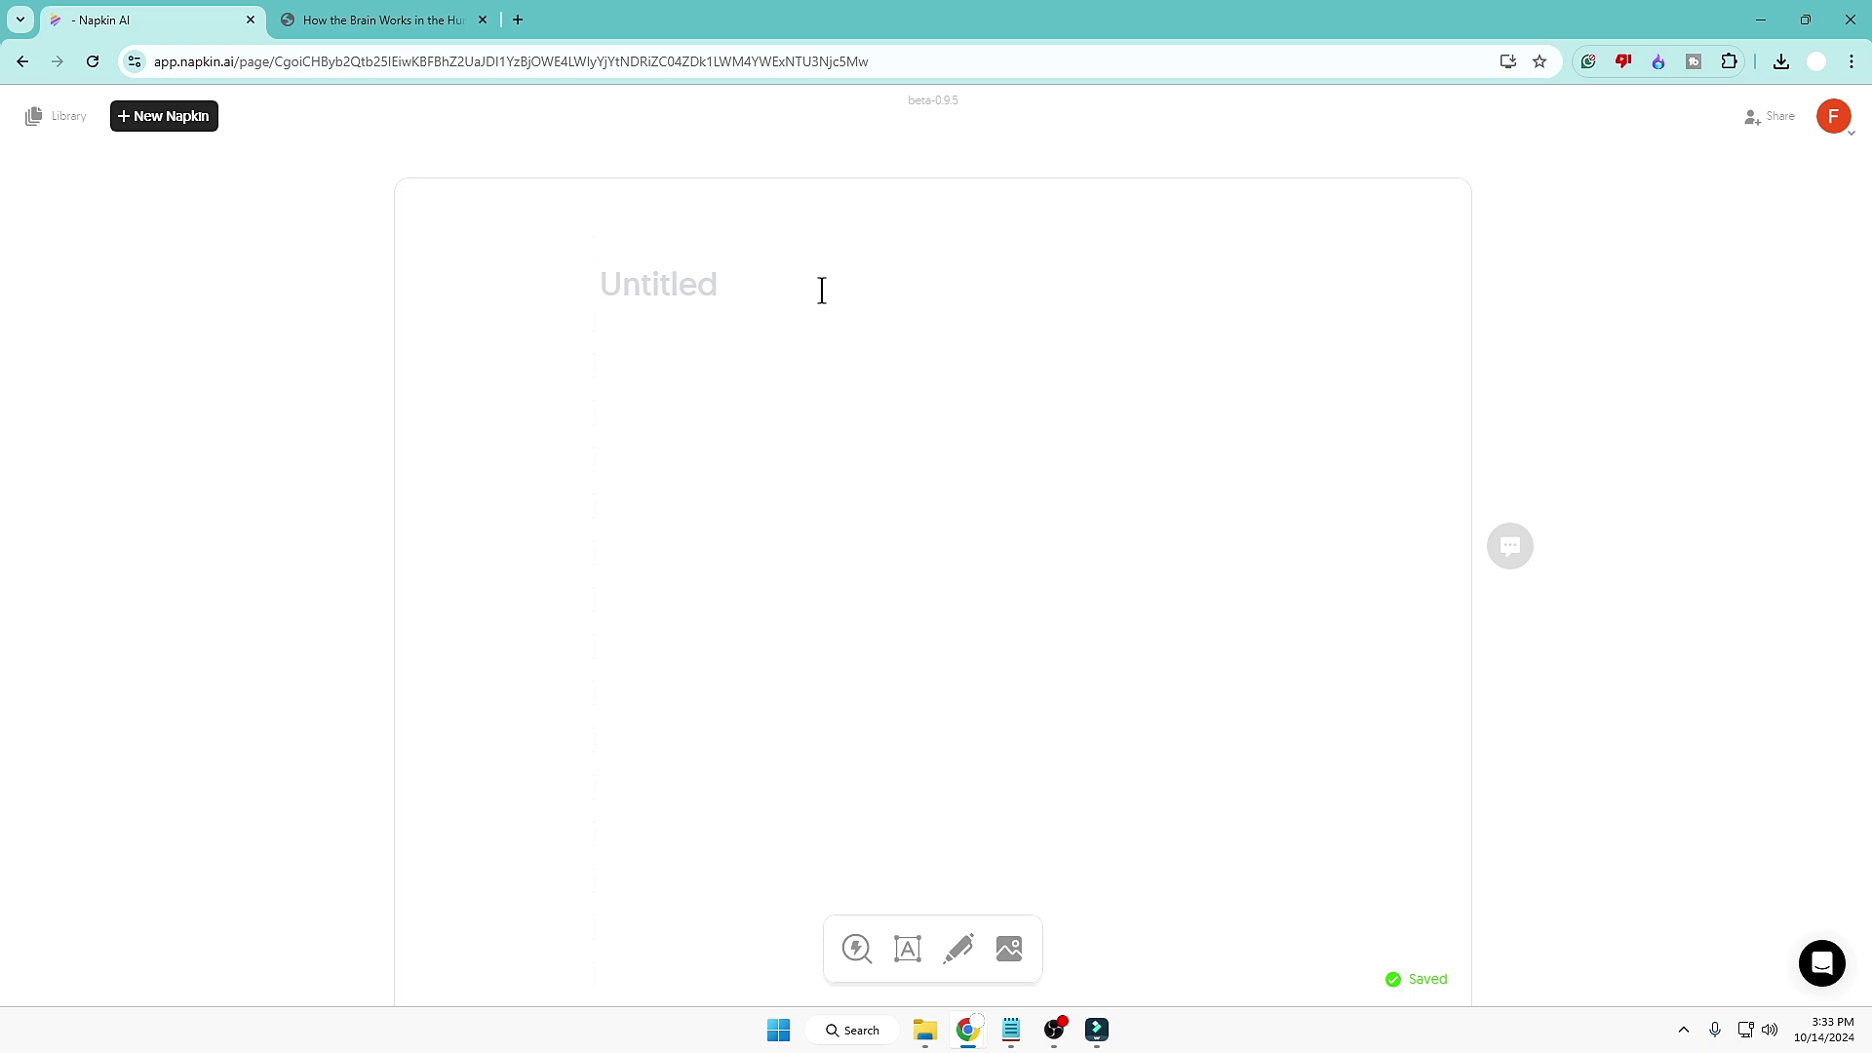
{"action": "type", "text": "Difference between the Physical cores and l"}
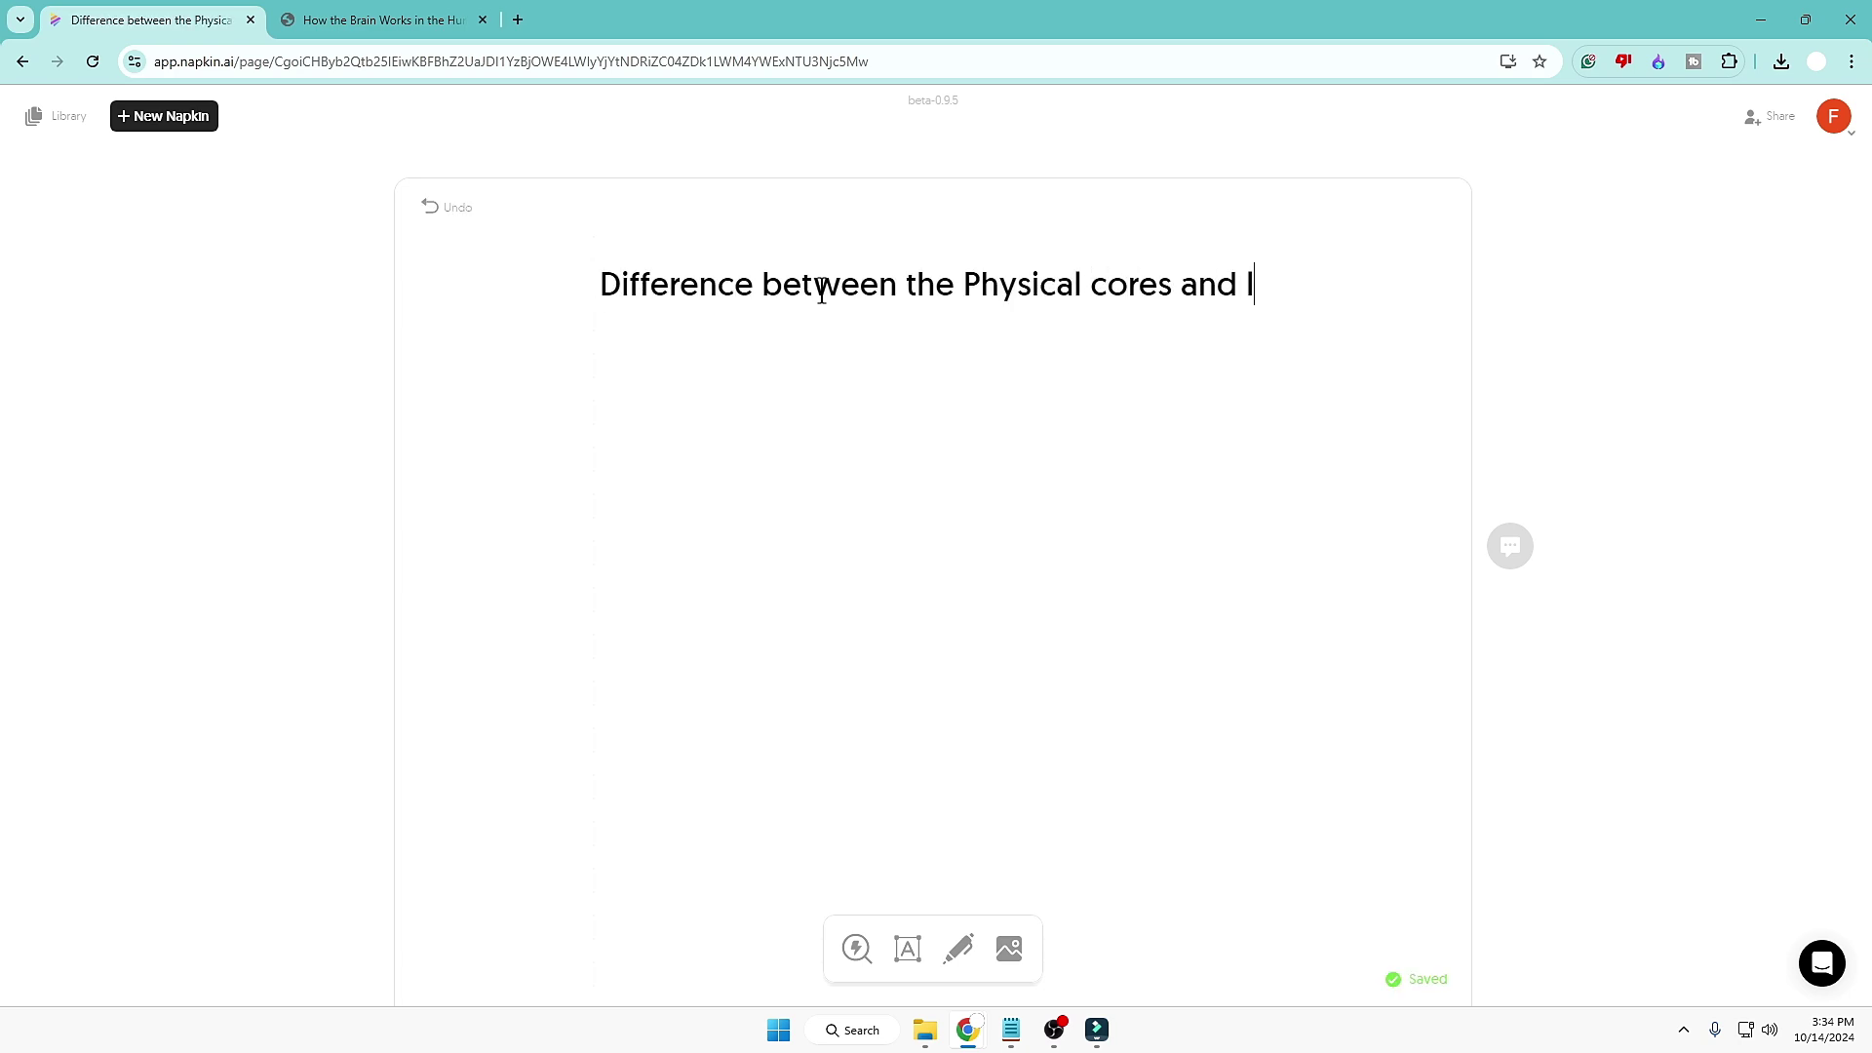
{"action": "type", "text": "ogical core in comp"}
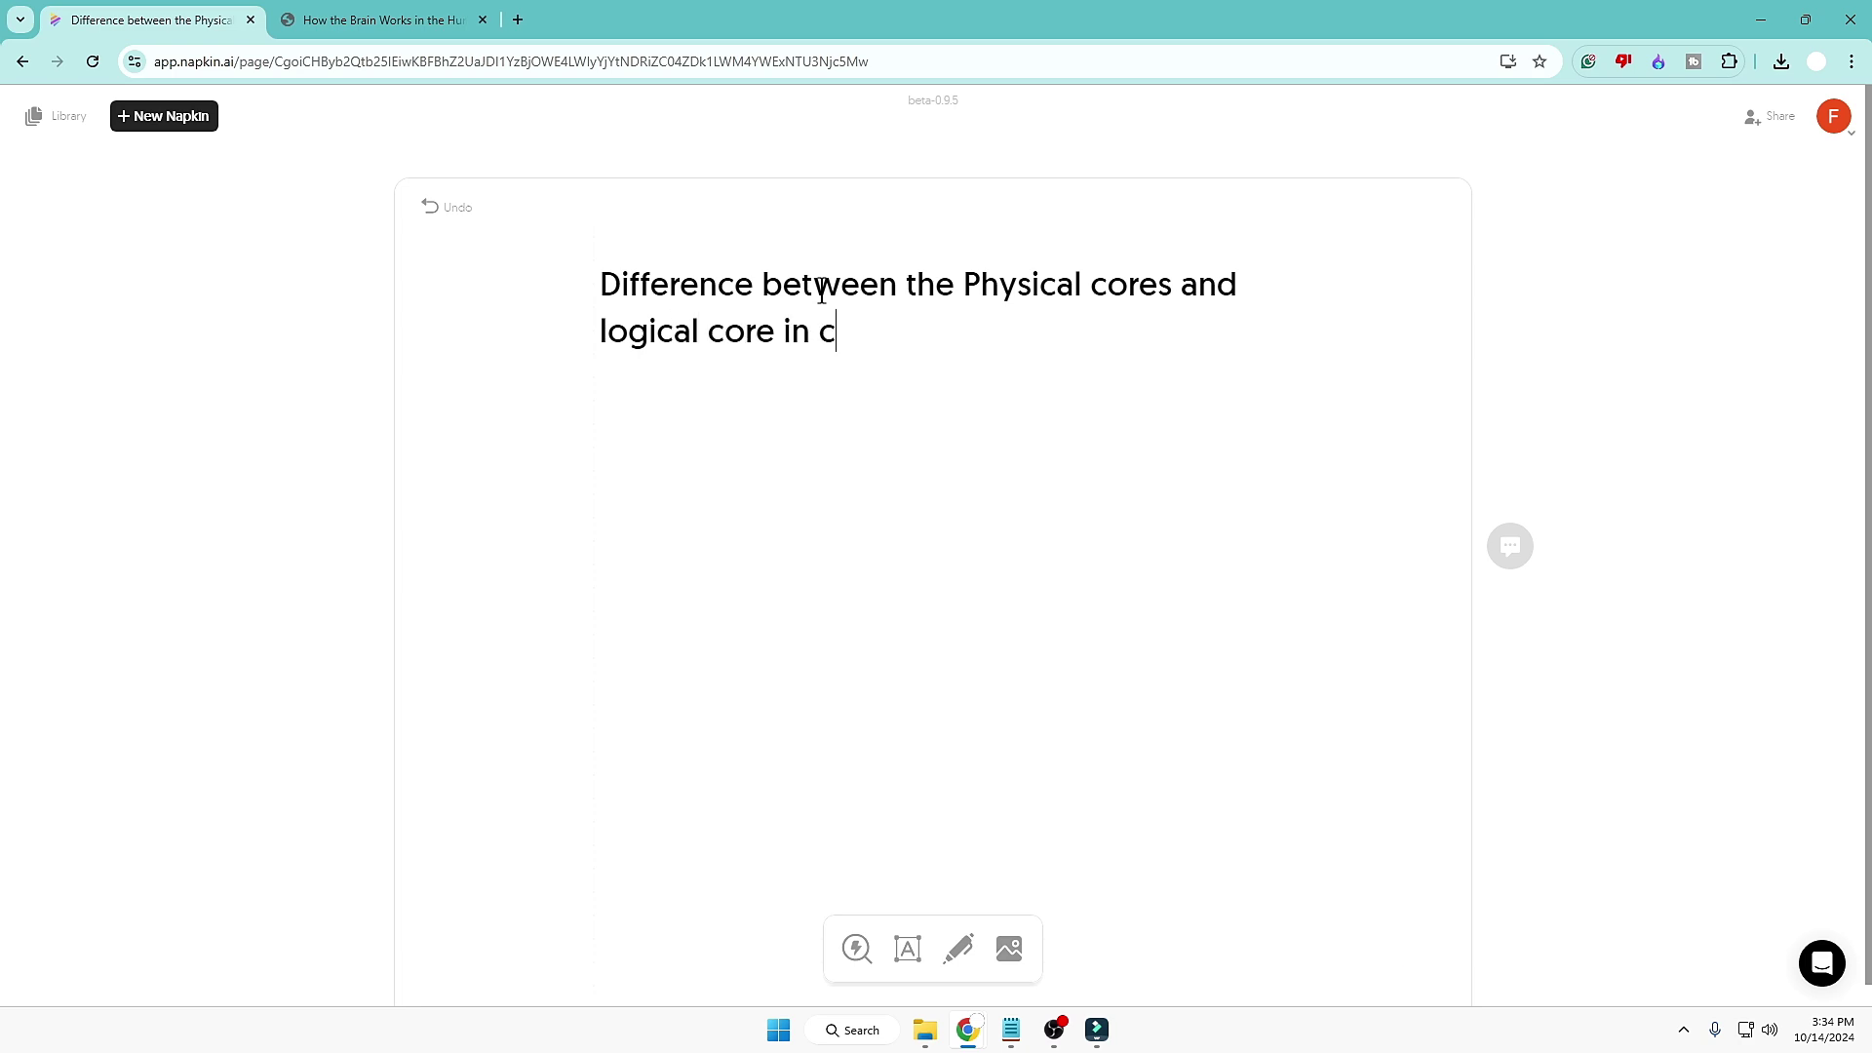
{"action": "type", "text": "uter processors"}
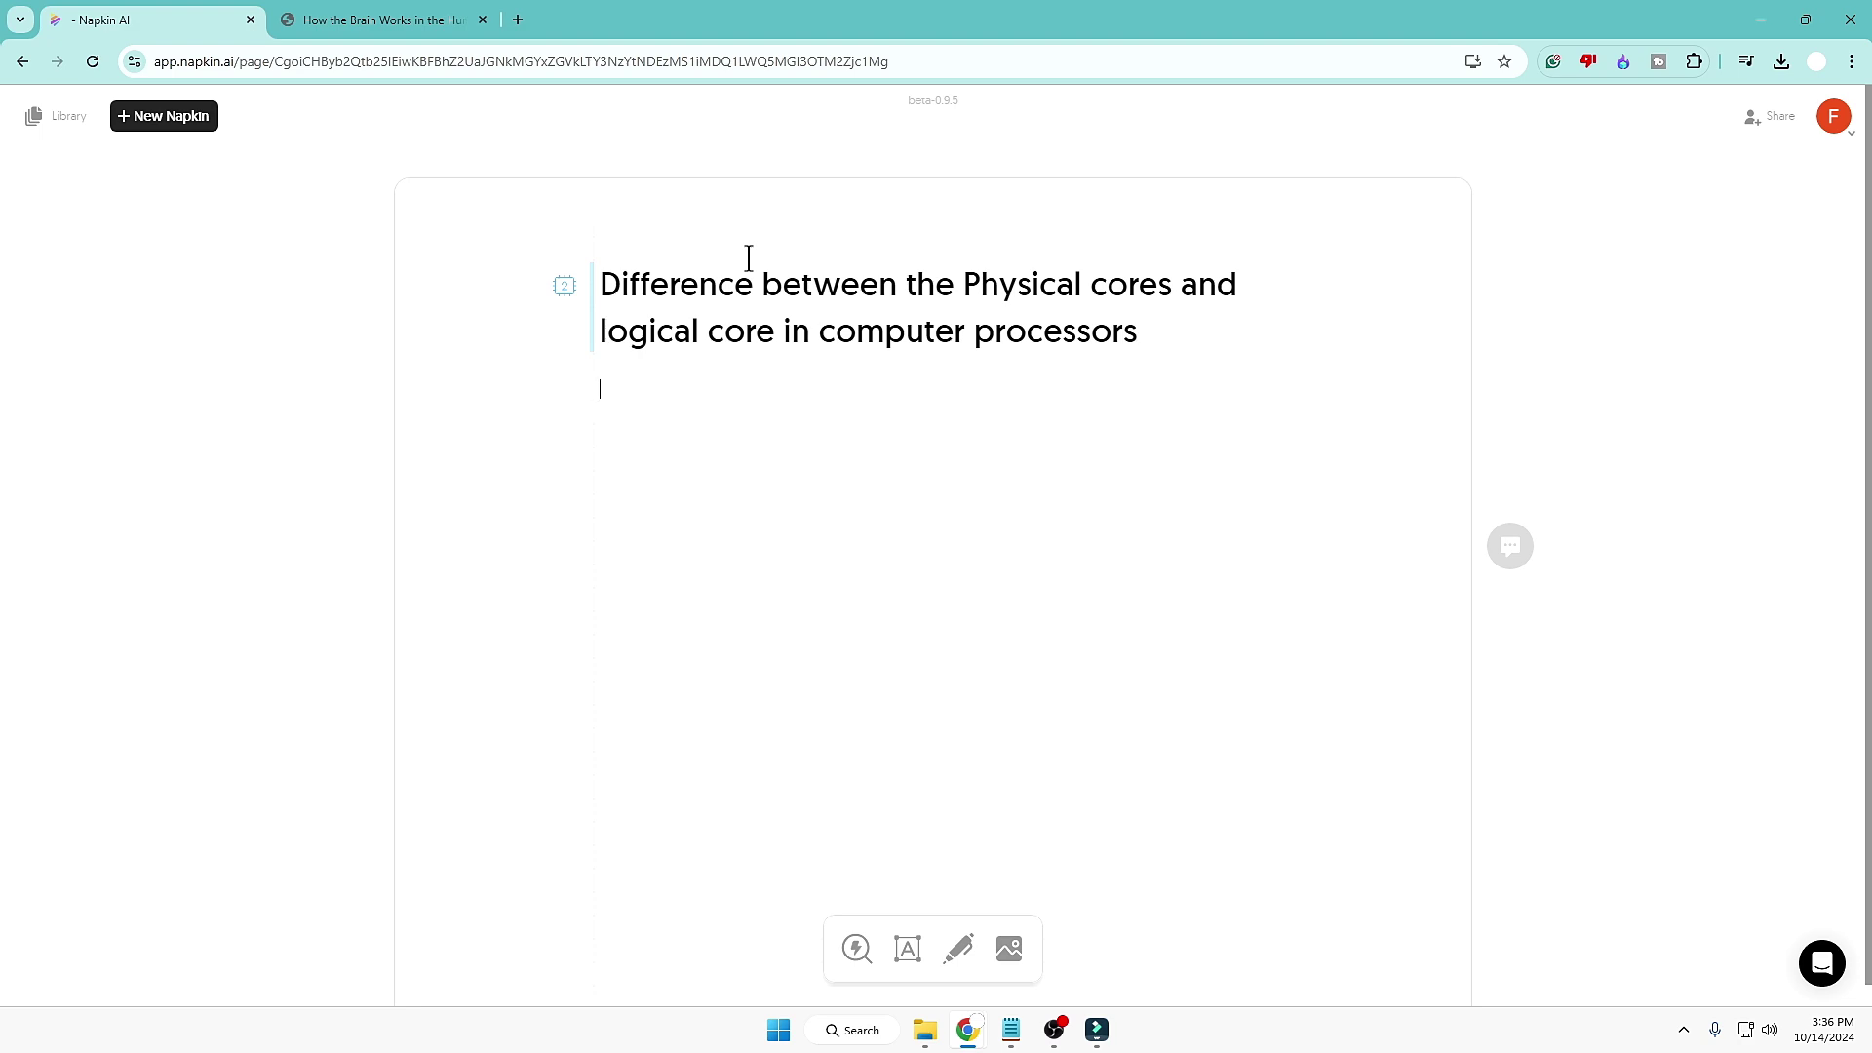
Generate a visual from the title, choosing the balance-scale comparing Physical Cores and Logical Cores.
{"action": "left_click", "coordinate": [1137, 331]}
{"action": "left_click_drag", "start_coordinate": [1137, 332], "coordinate": [605, 281]}
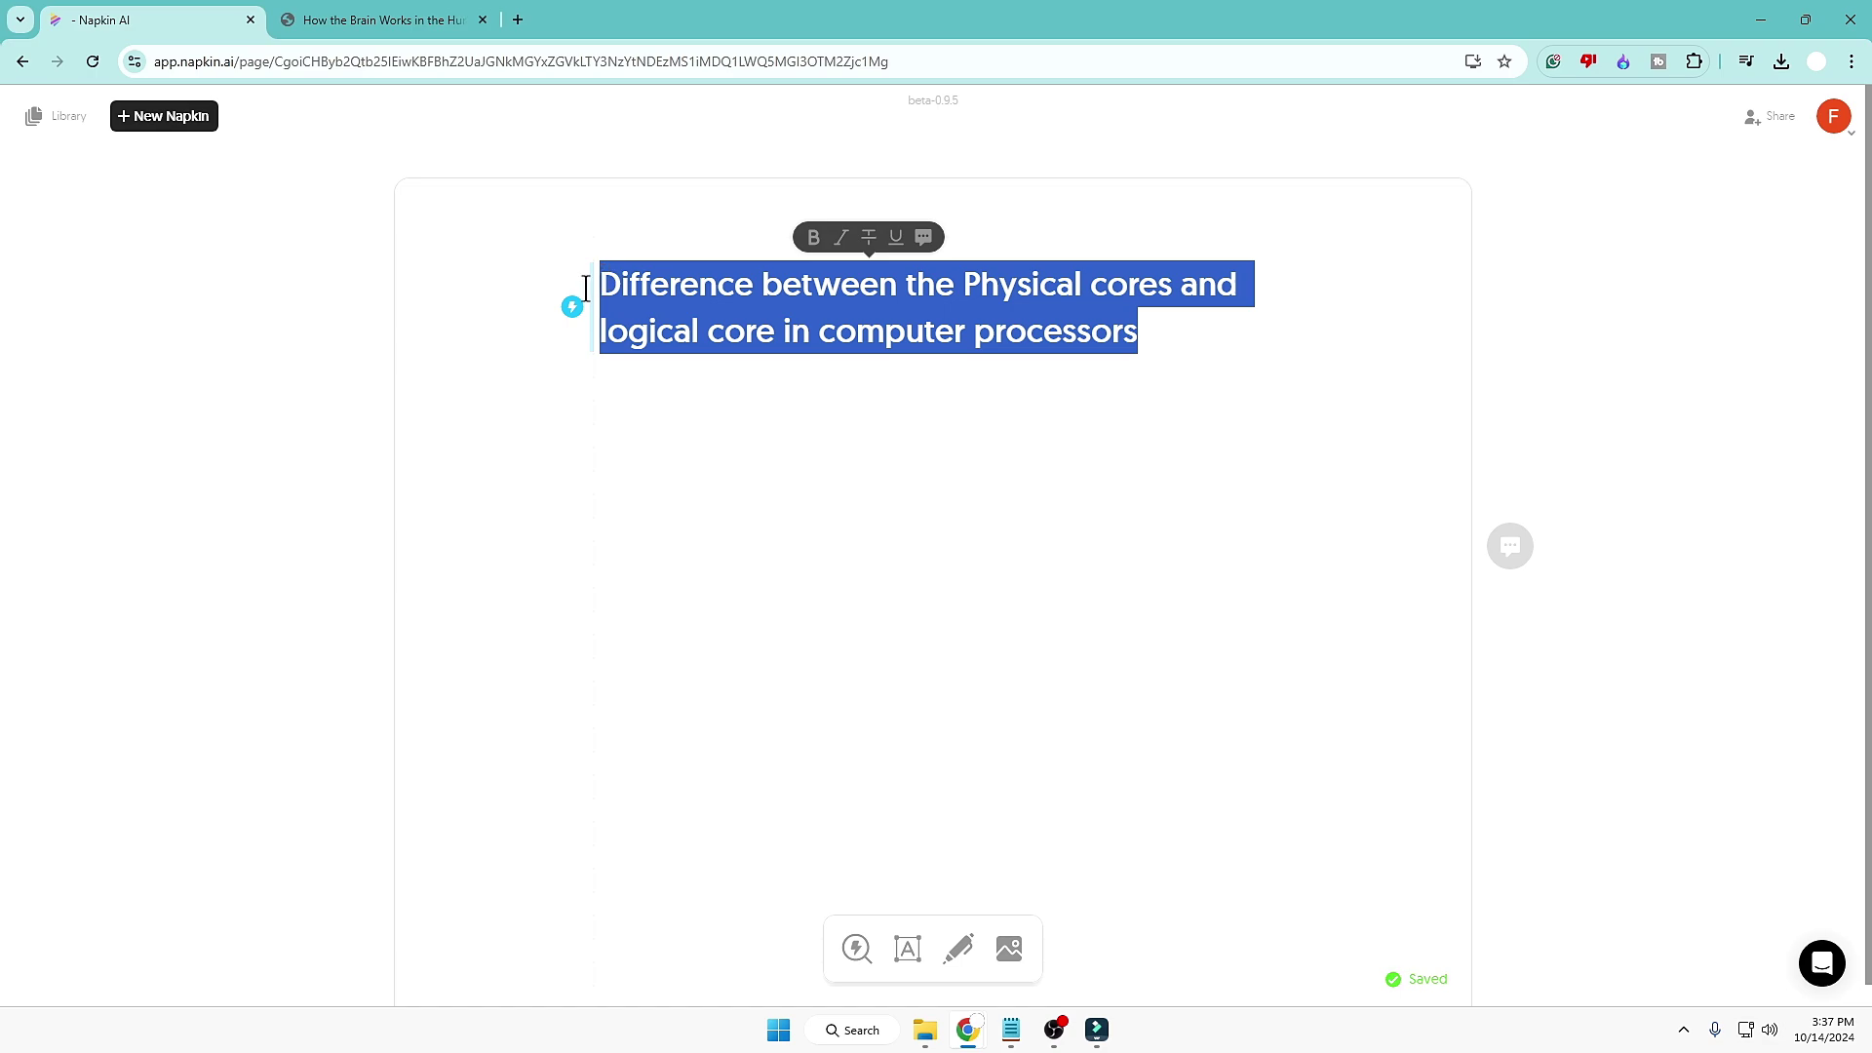
{"action": "left_click", "coordinate": [572, 310]}
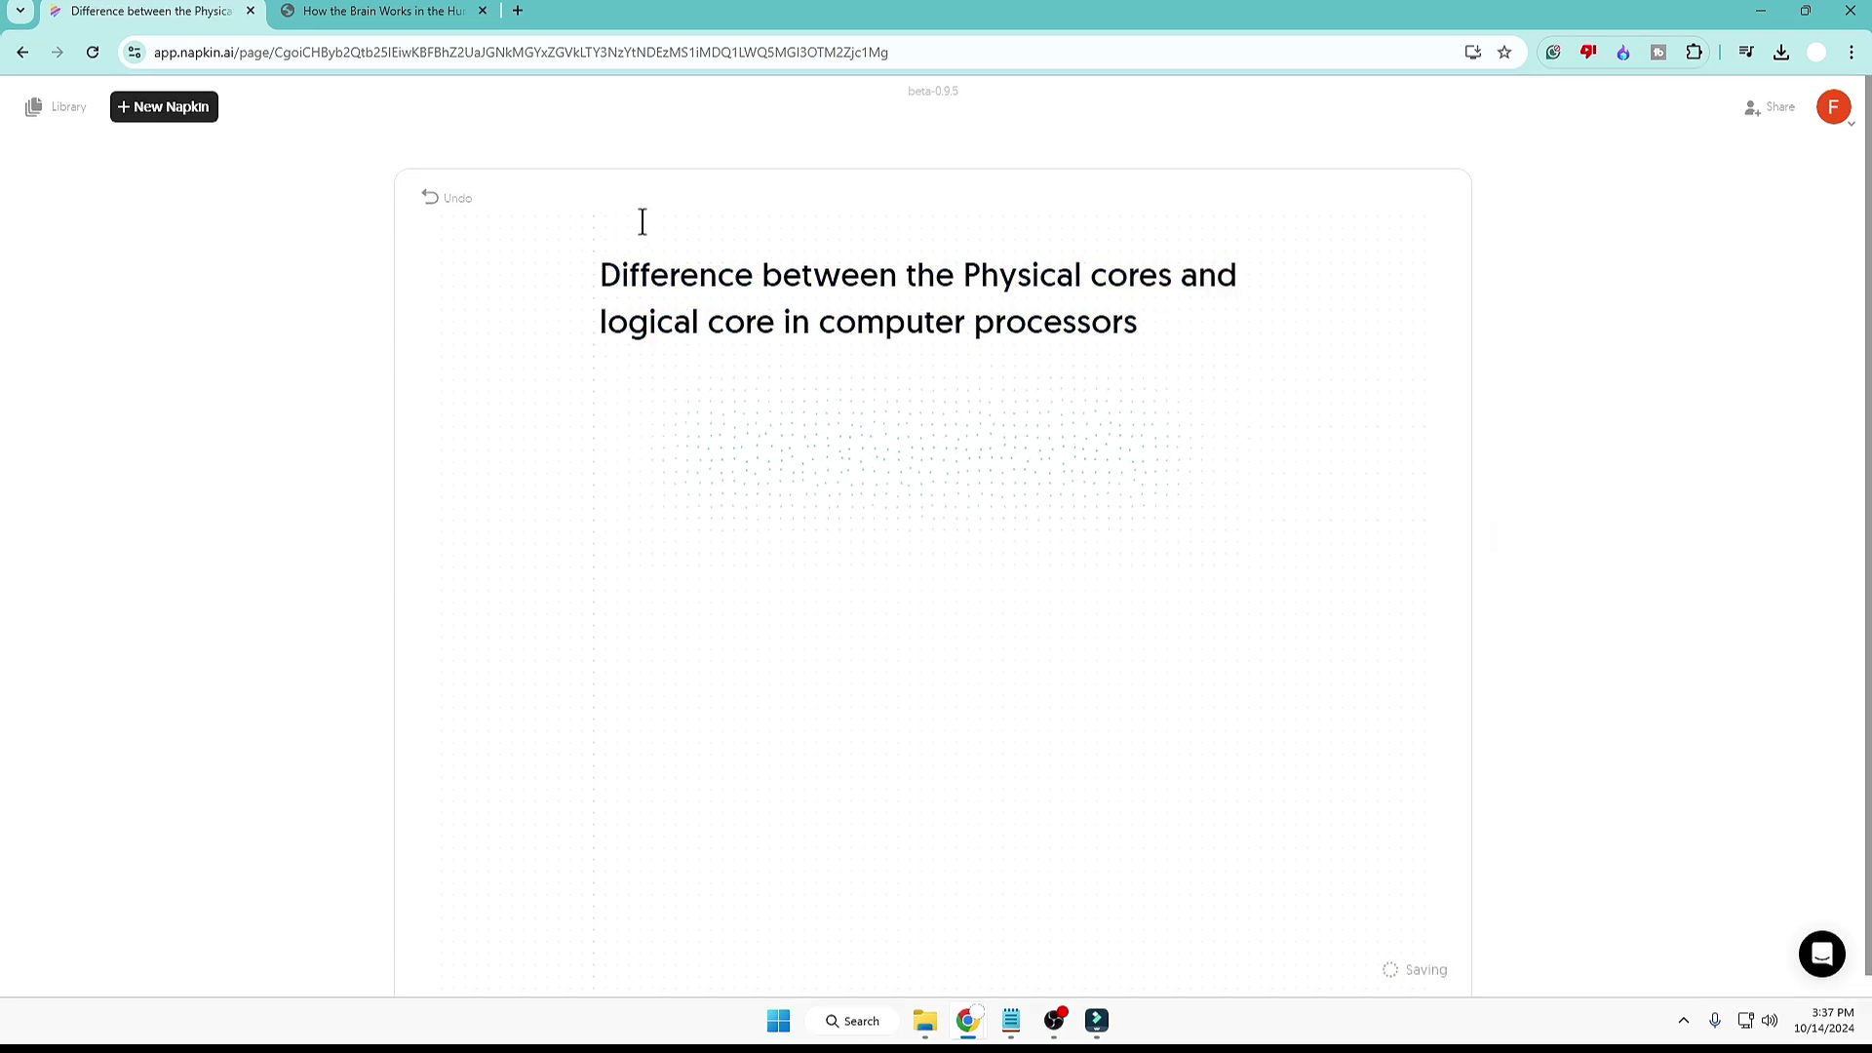
{"action": "left_click", "coordinate": [542, 383]}
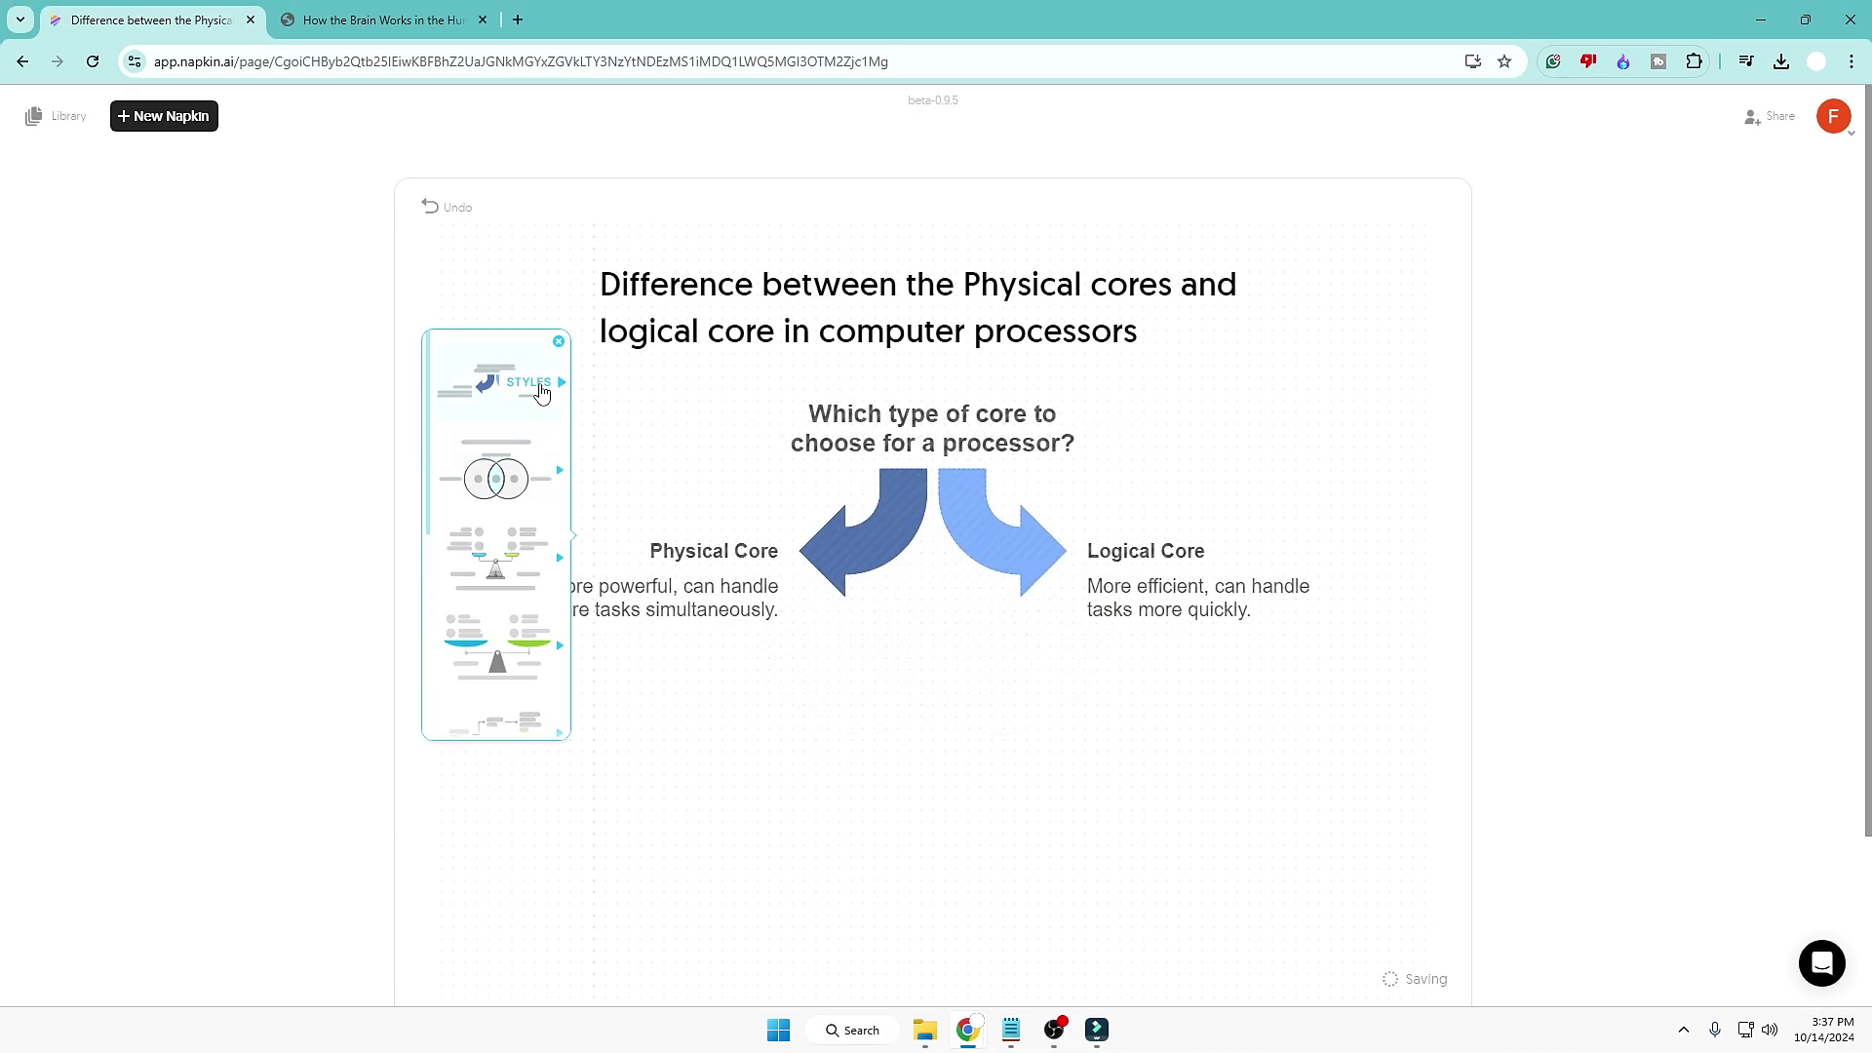
{"action": "left_click", "coordinate": [497, 478]}
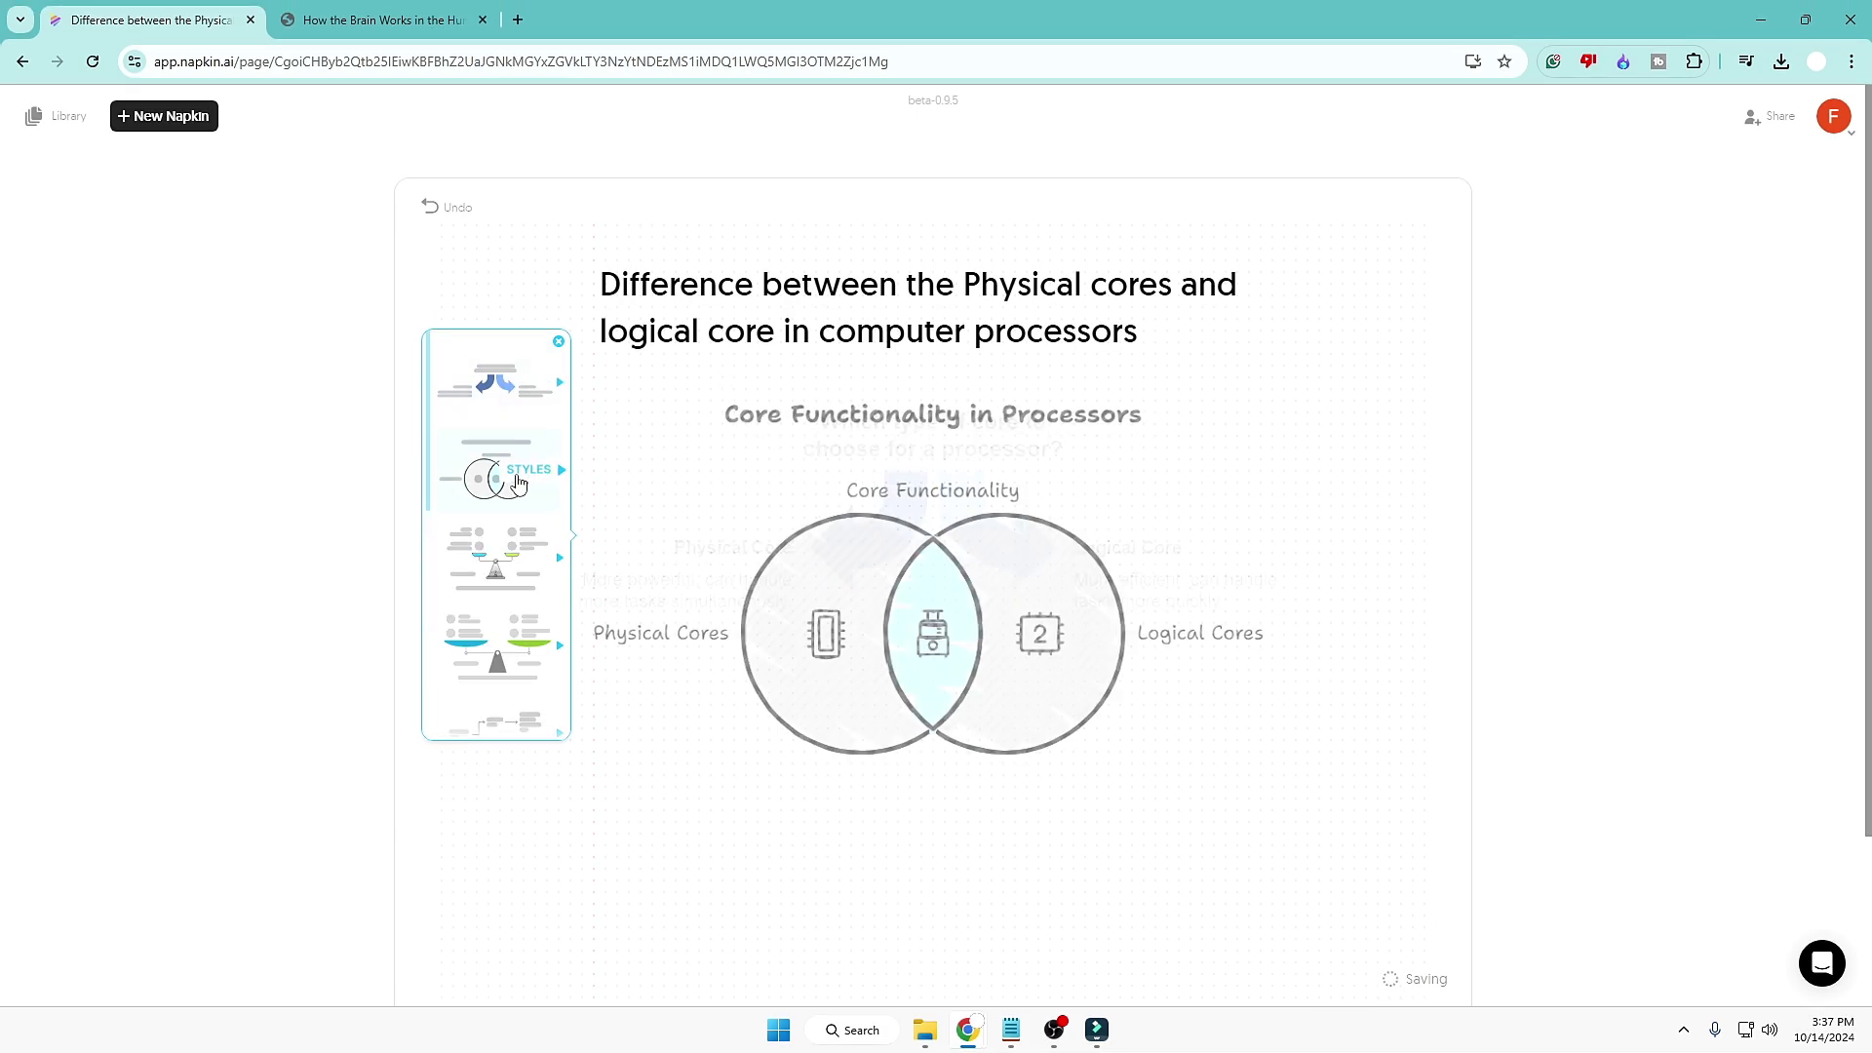
{"action": "left_click", "coordinate": [516, 556]}
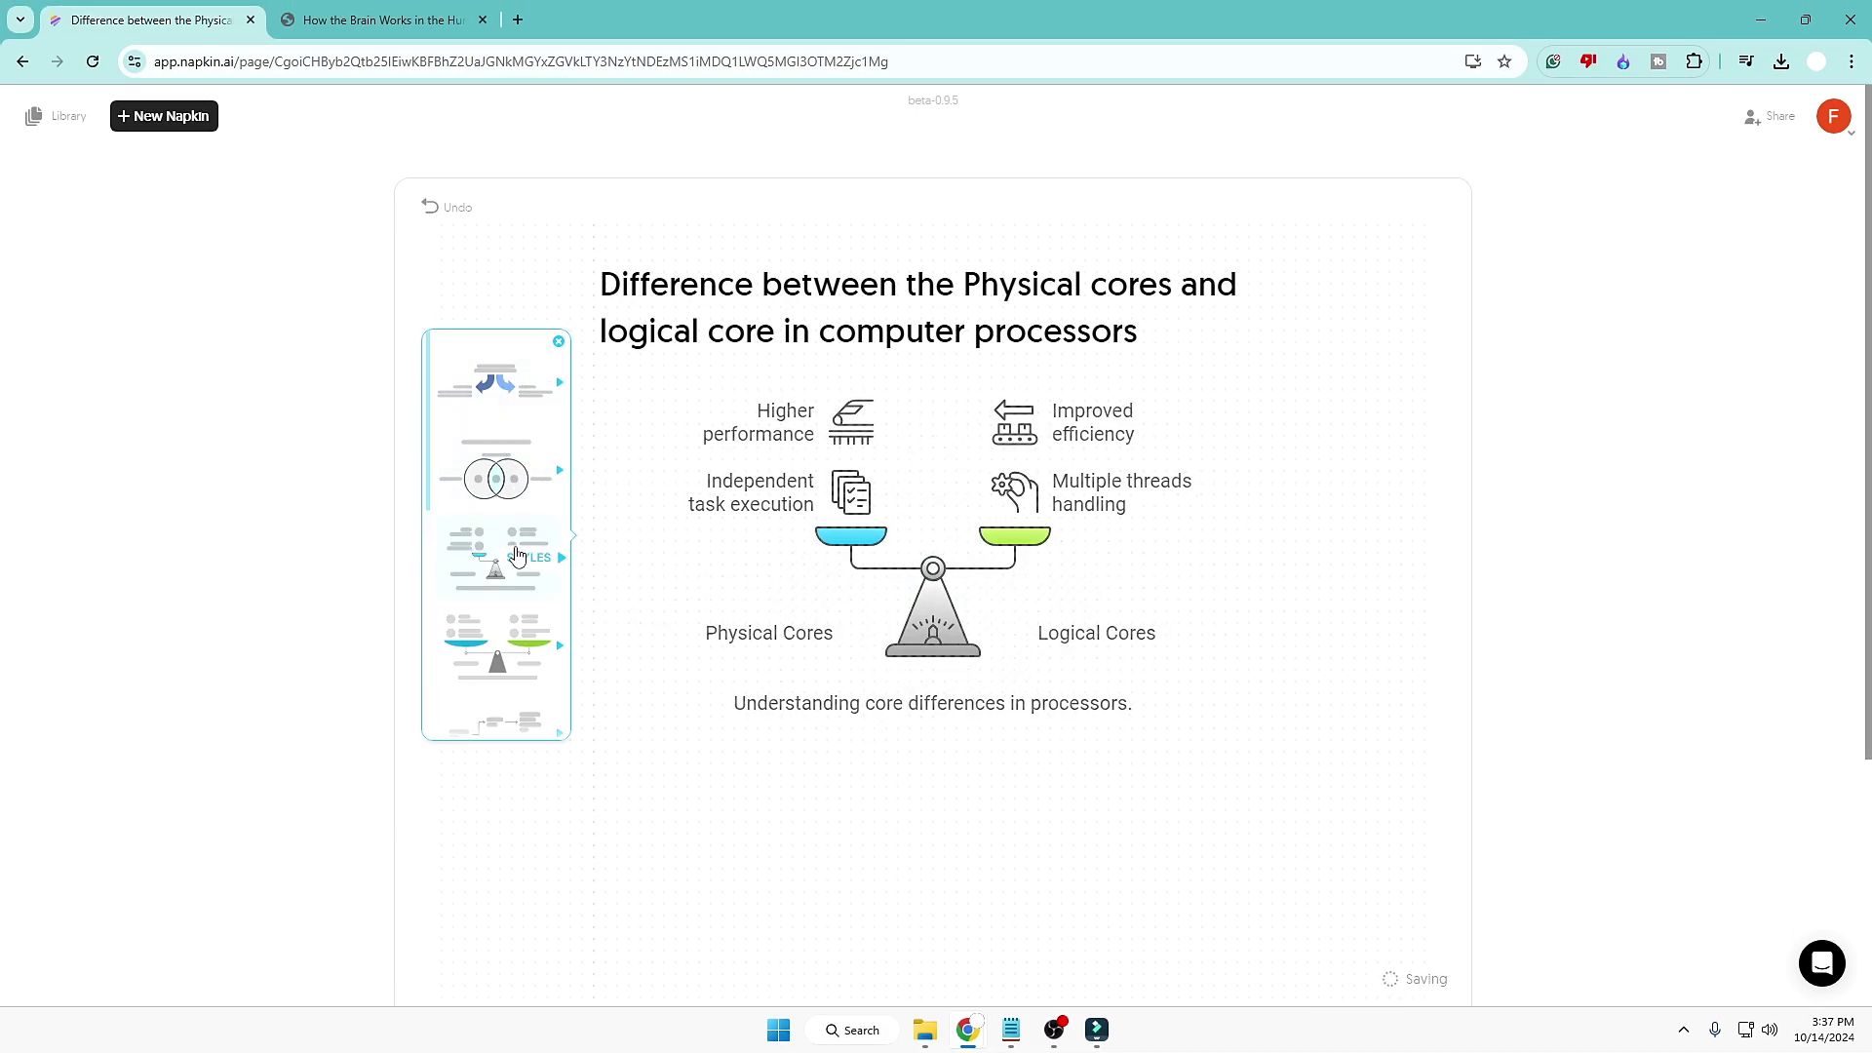
{"action": "left_click", "coordinate": [624, 400]}
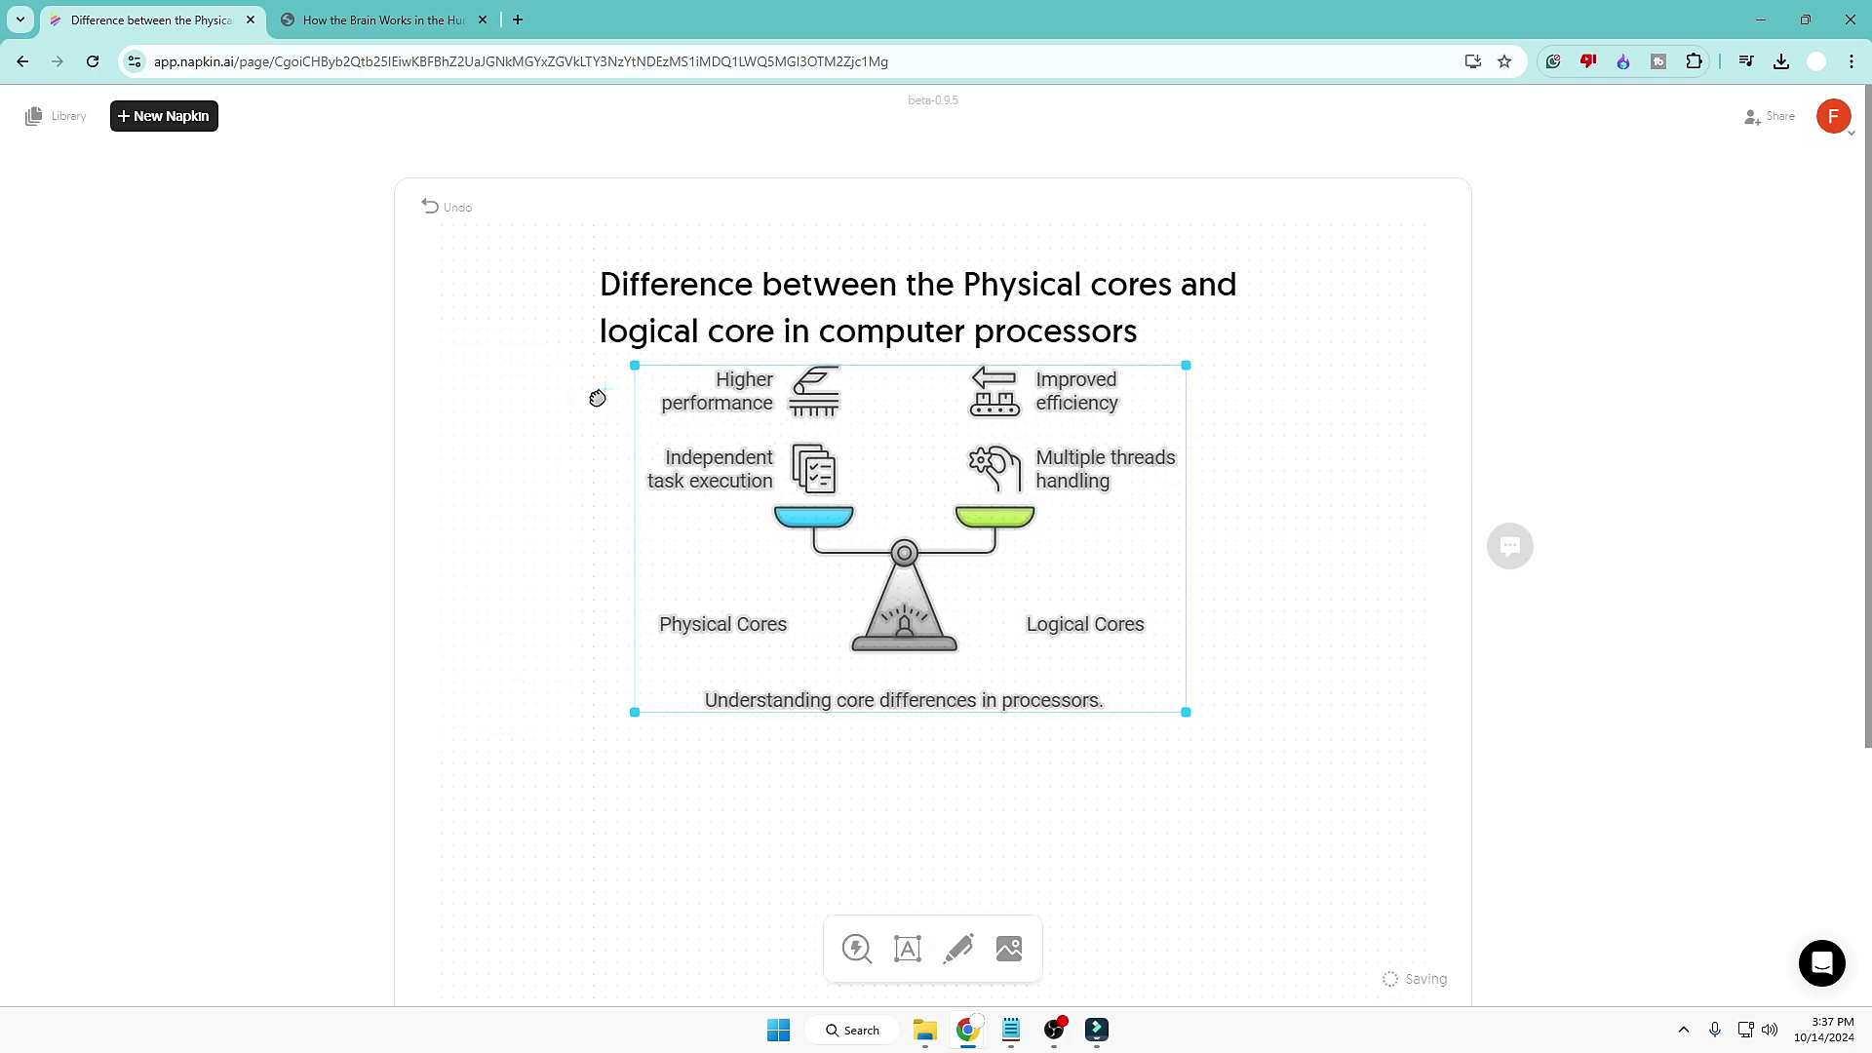
Select the scale infographic, then deselect it and dismiss the image import options.
{"action": "left_click_drag", "start_coordinate": [628, 412], "coordinate": [1170, 692]}
{"action": "left_click", "coordinate": [1312, 559]}
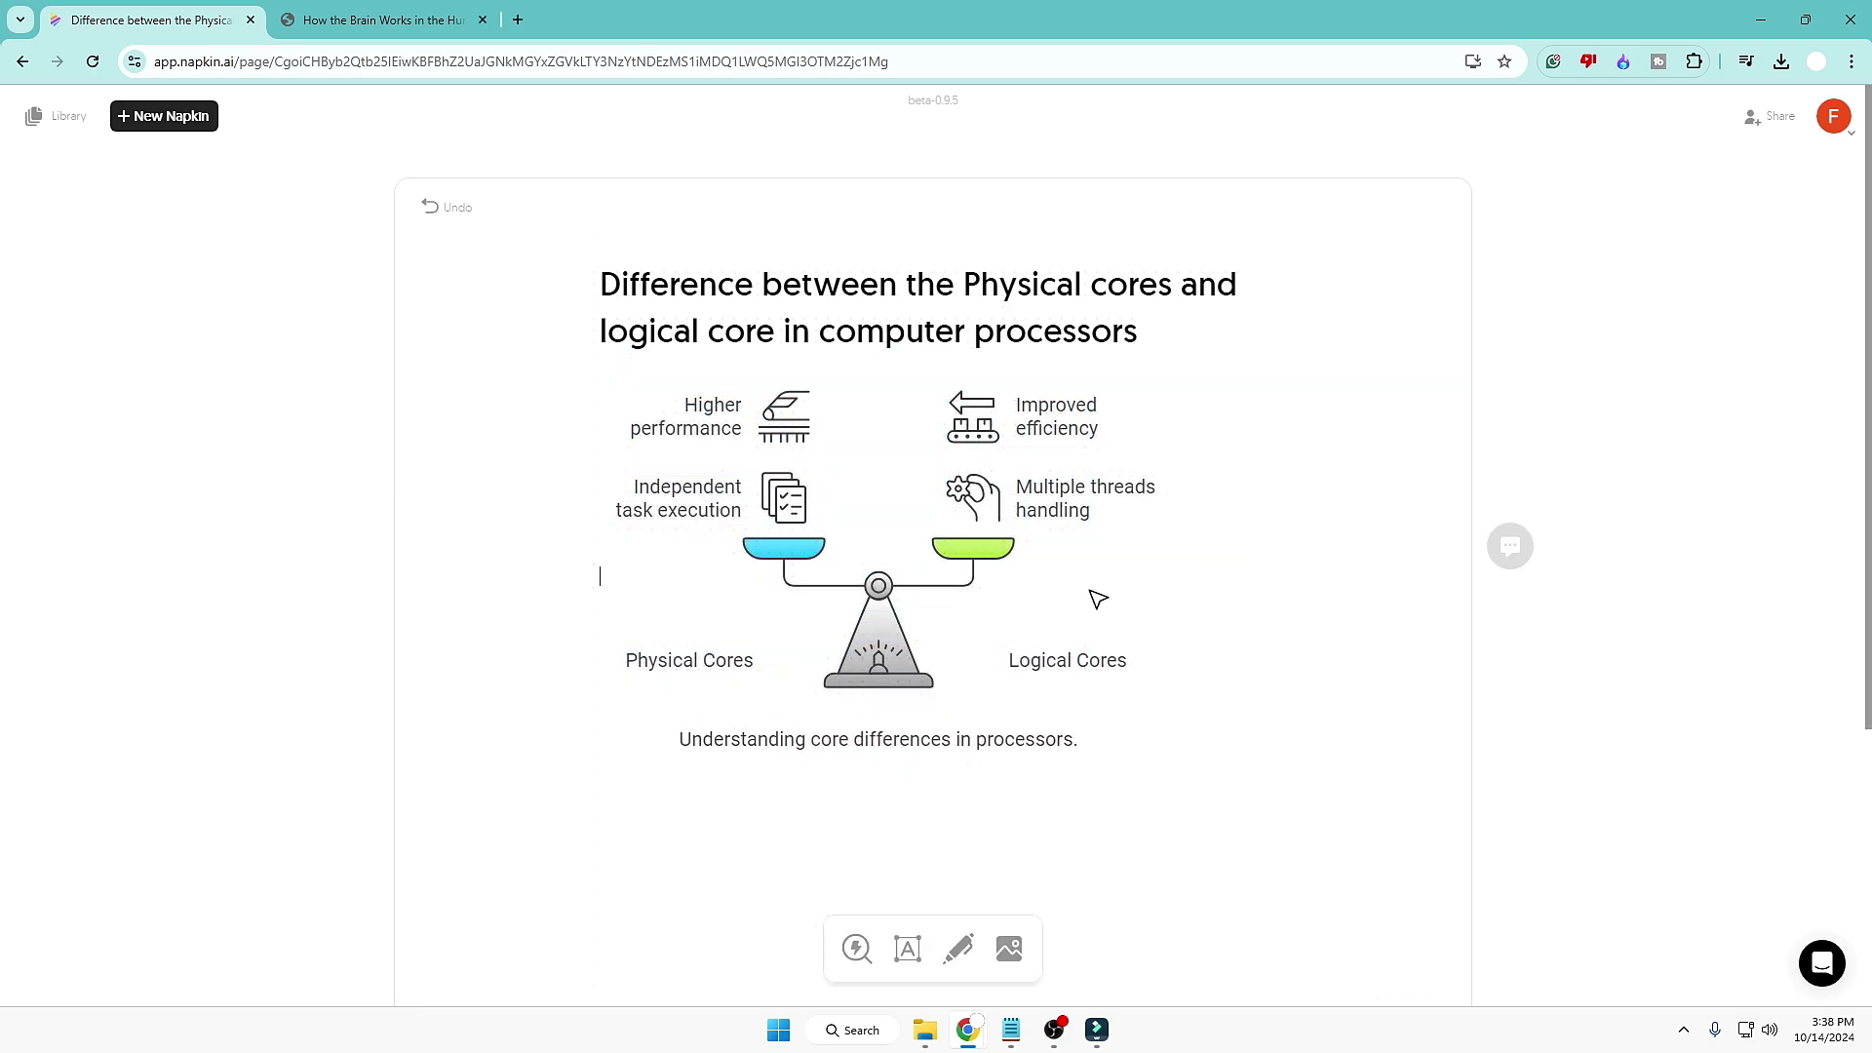
{"action": "left_click", "coordinate": [1008, 956]}
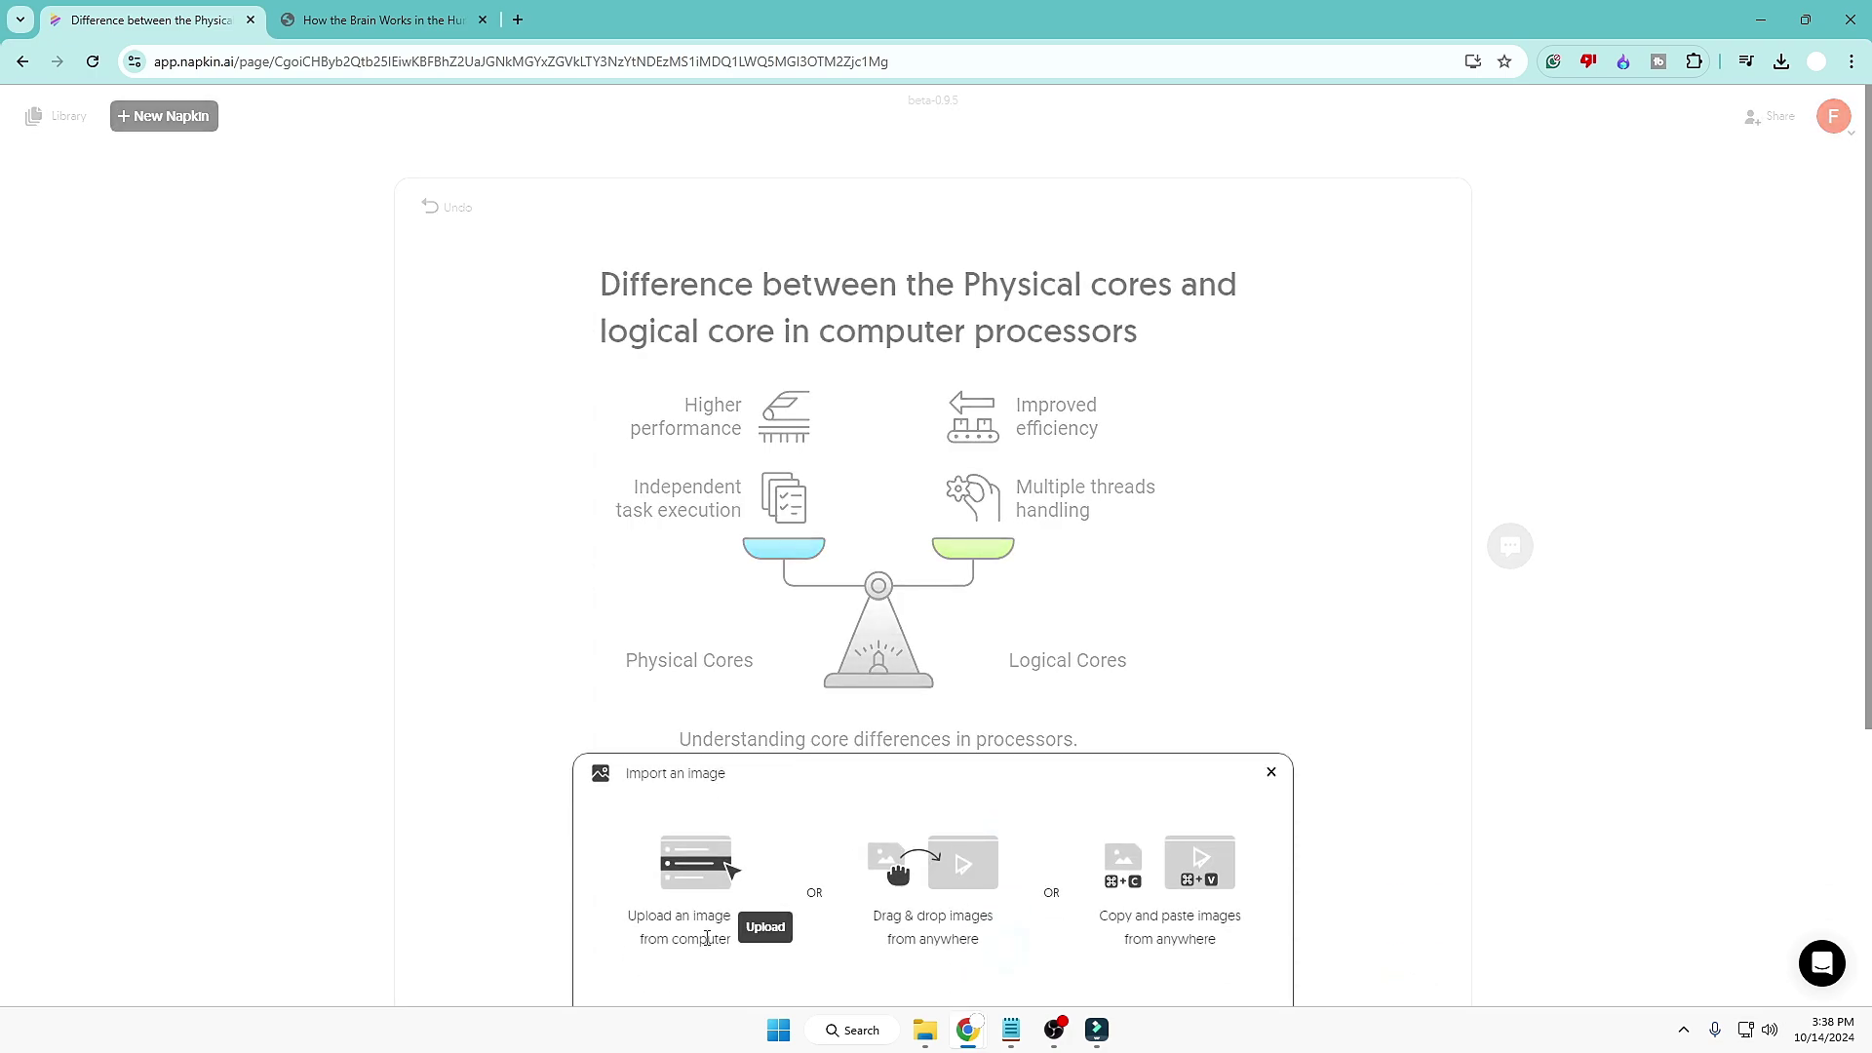
{"action": "left_click", "coordinate": [1271, 772]}
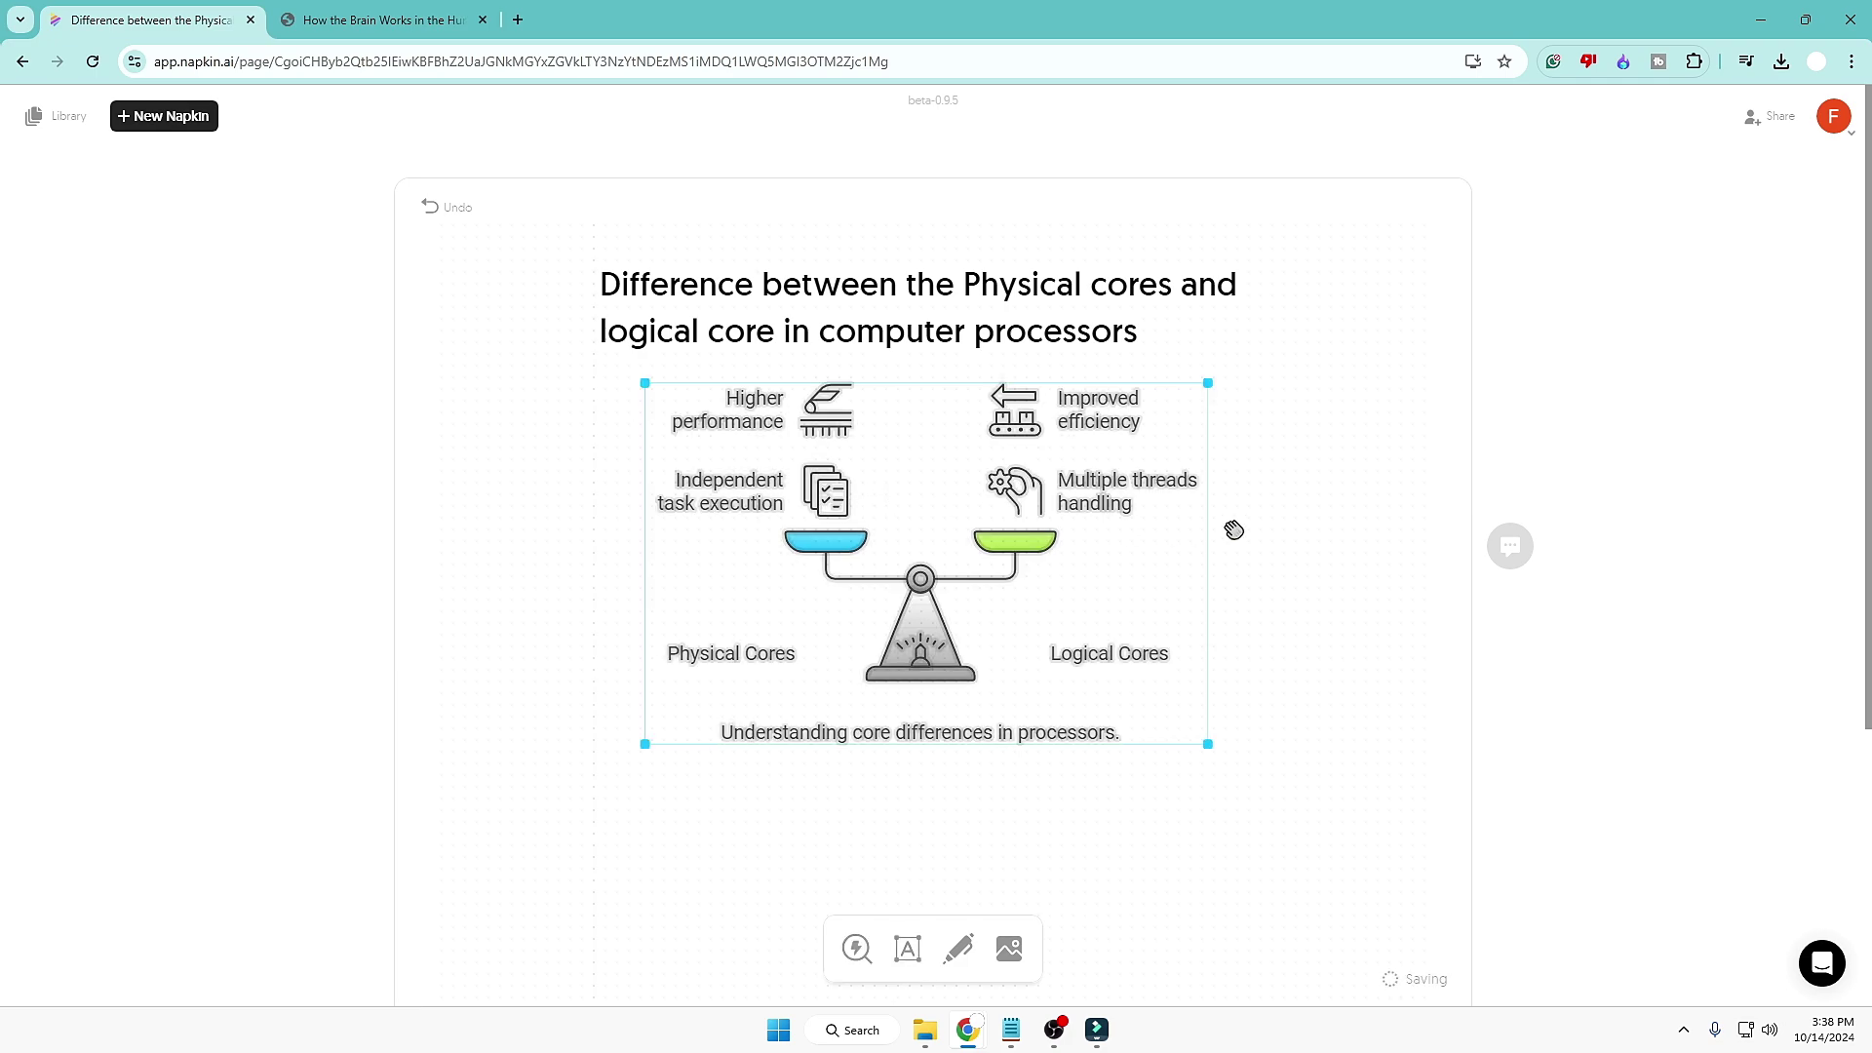
Export the selected scale diagram as a Dark-mode PNG and view napkin-selection (2).png.
{"action": "left_click_drag", "start_coordinate": [1187, 752], "coordinate": [643, 383]}
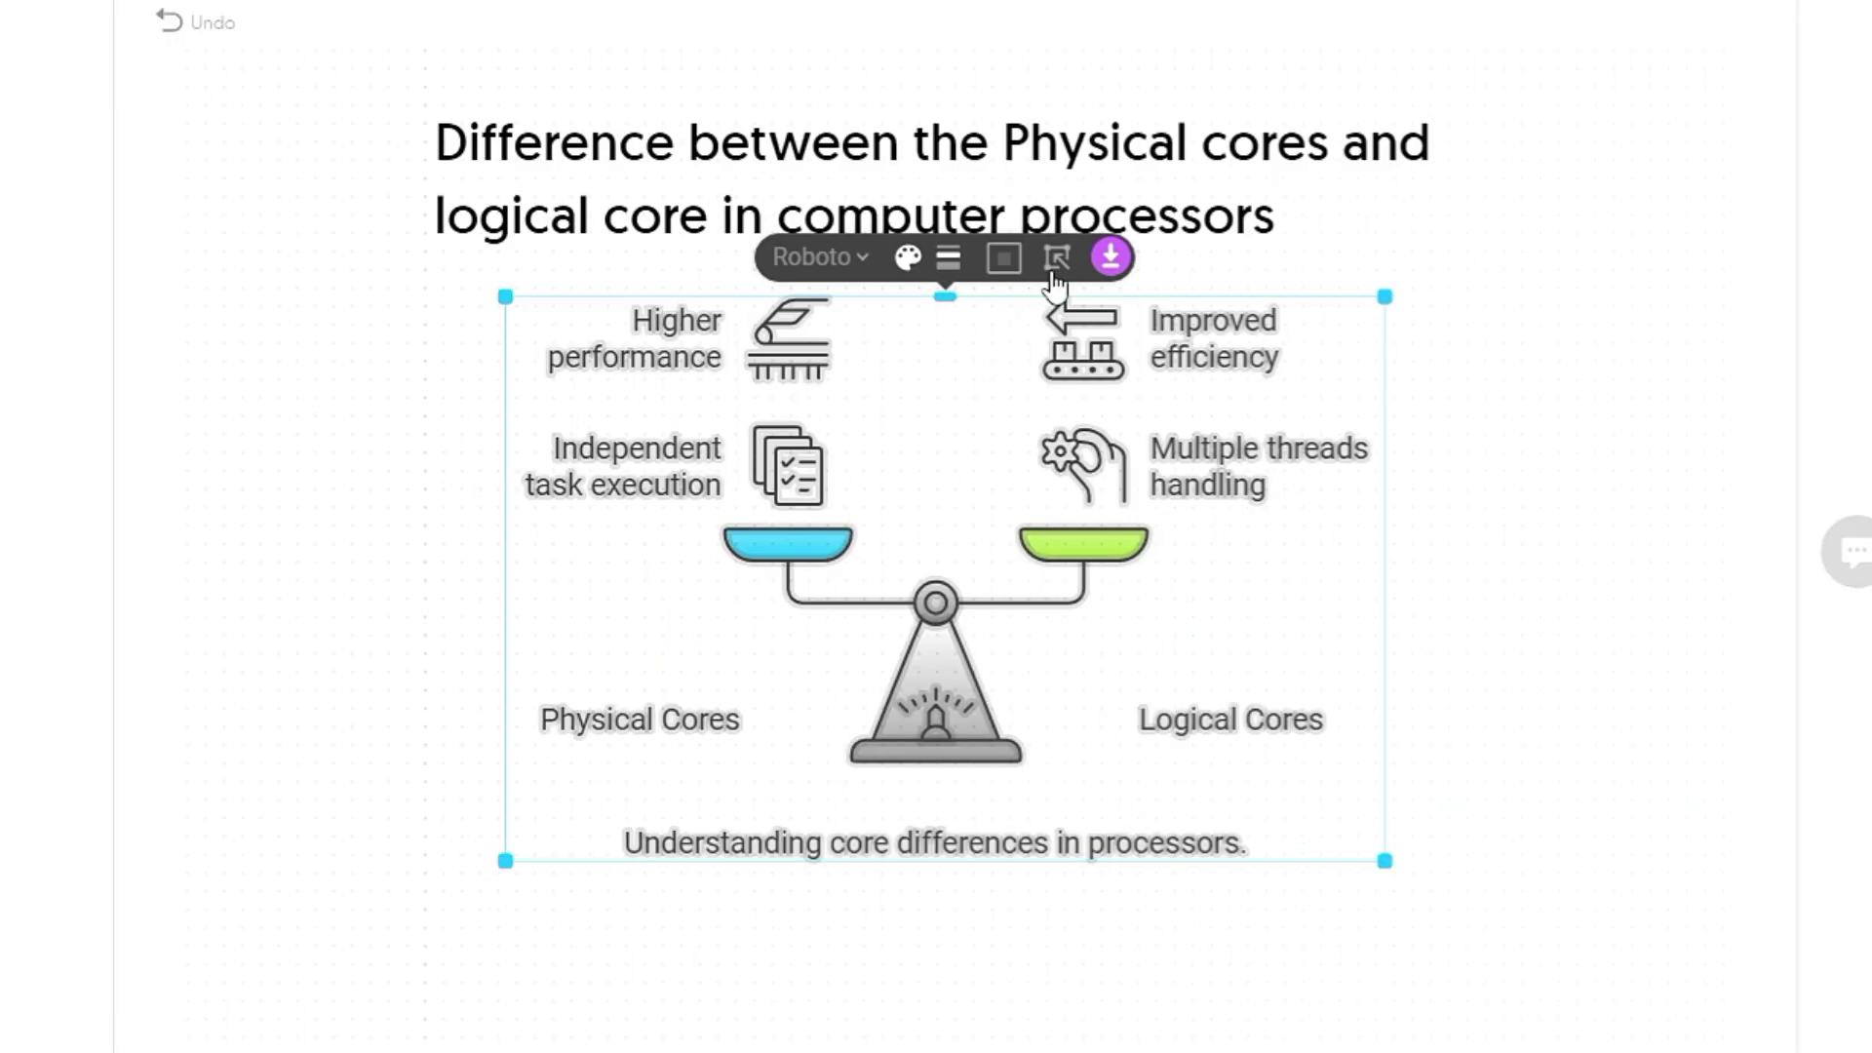
{"action": "left_click", "coordinate": [1110, 259]}
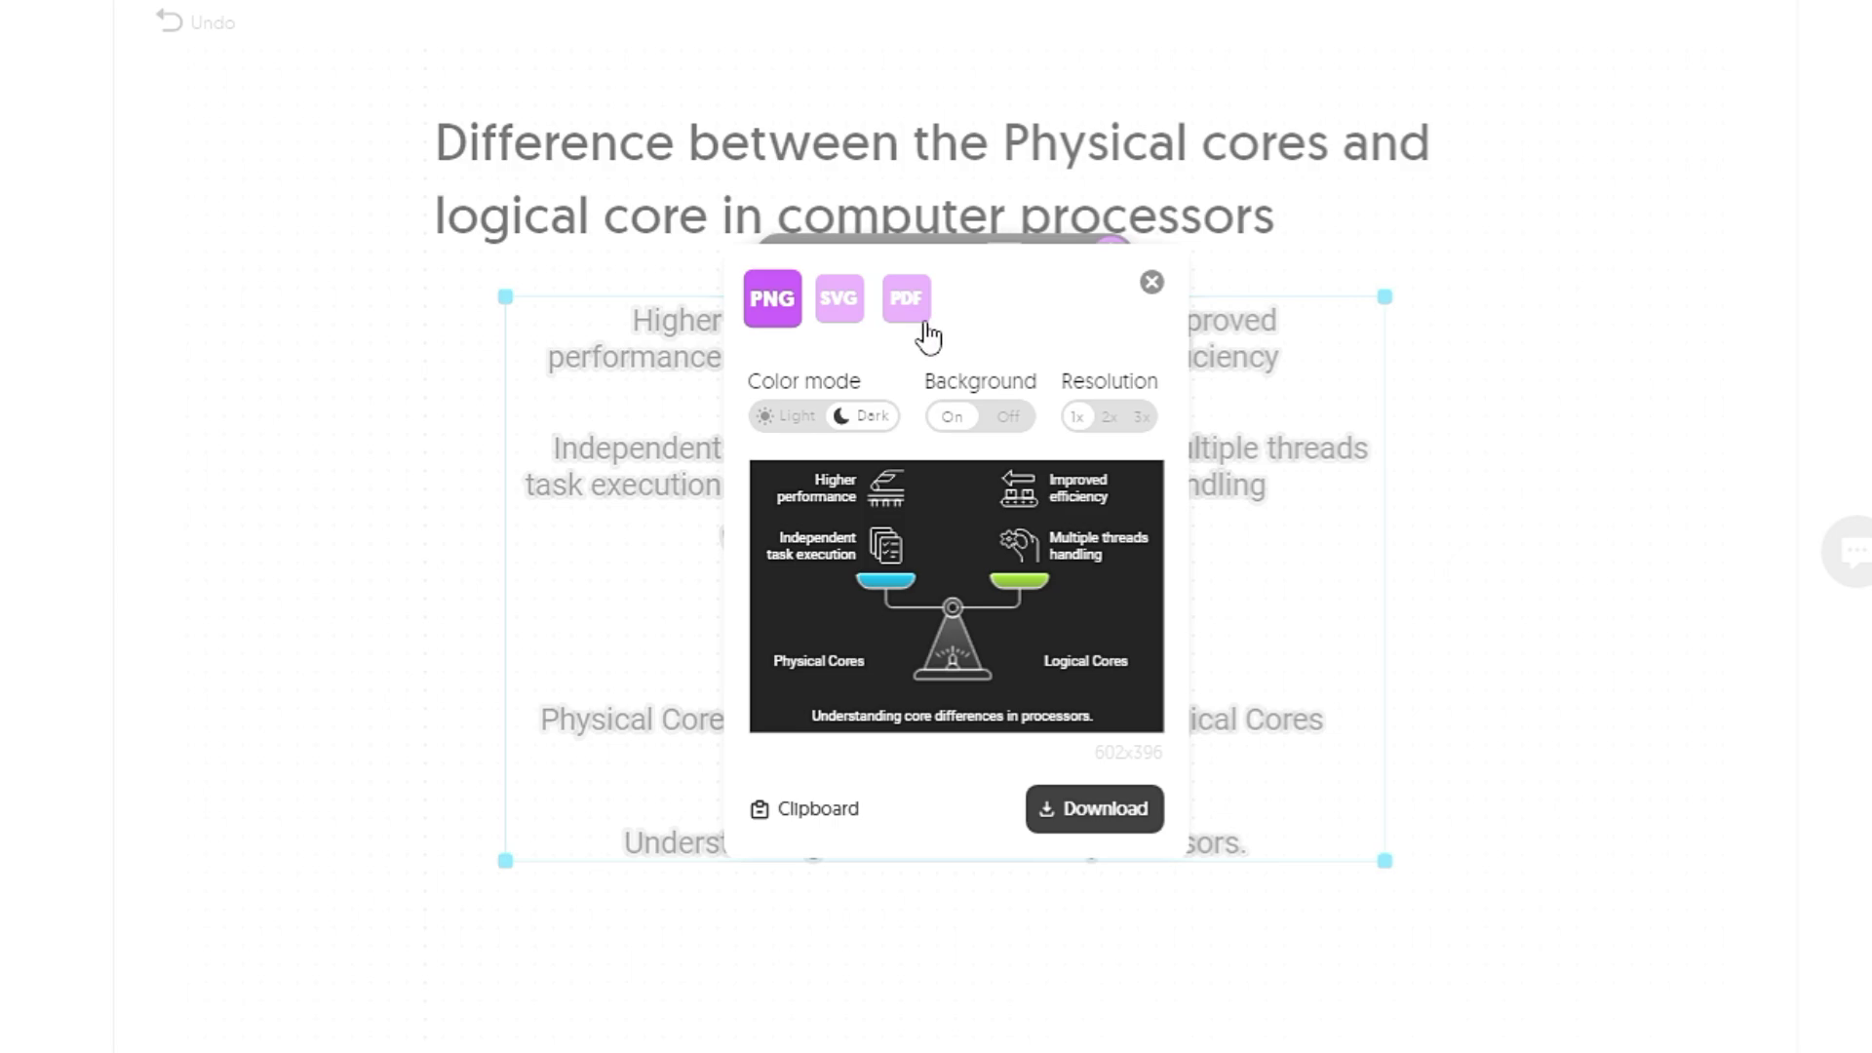
{"action": "left_click", "coordinate": [802, 423]}
{"action": "left_click", "coordinate": [877, 417]}
{"action": "left_click", "coordinate": [1100, 825]}
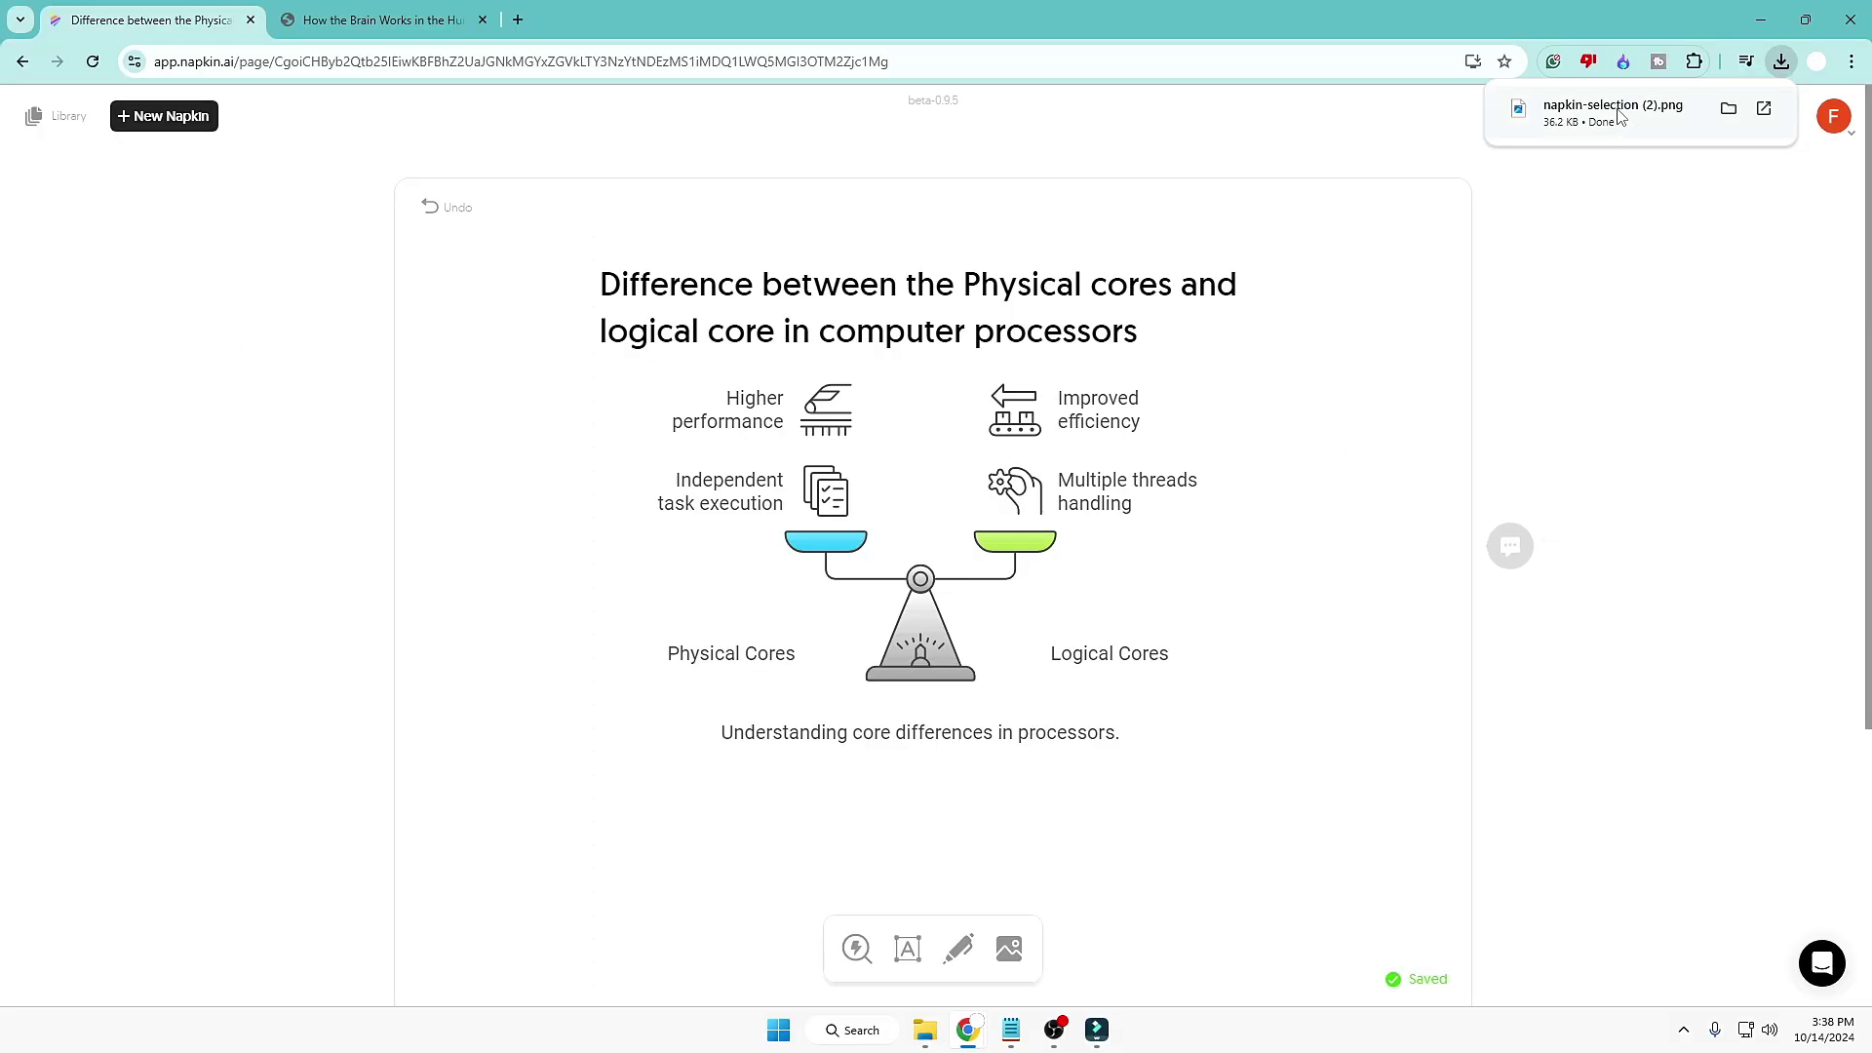
{"action": "left_click", "coordinate": [1618, 112]}
{"action": "left_click_drag", "start_coordinate": [899, 68], "coordinate": [1070, 174]}
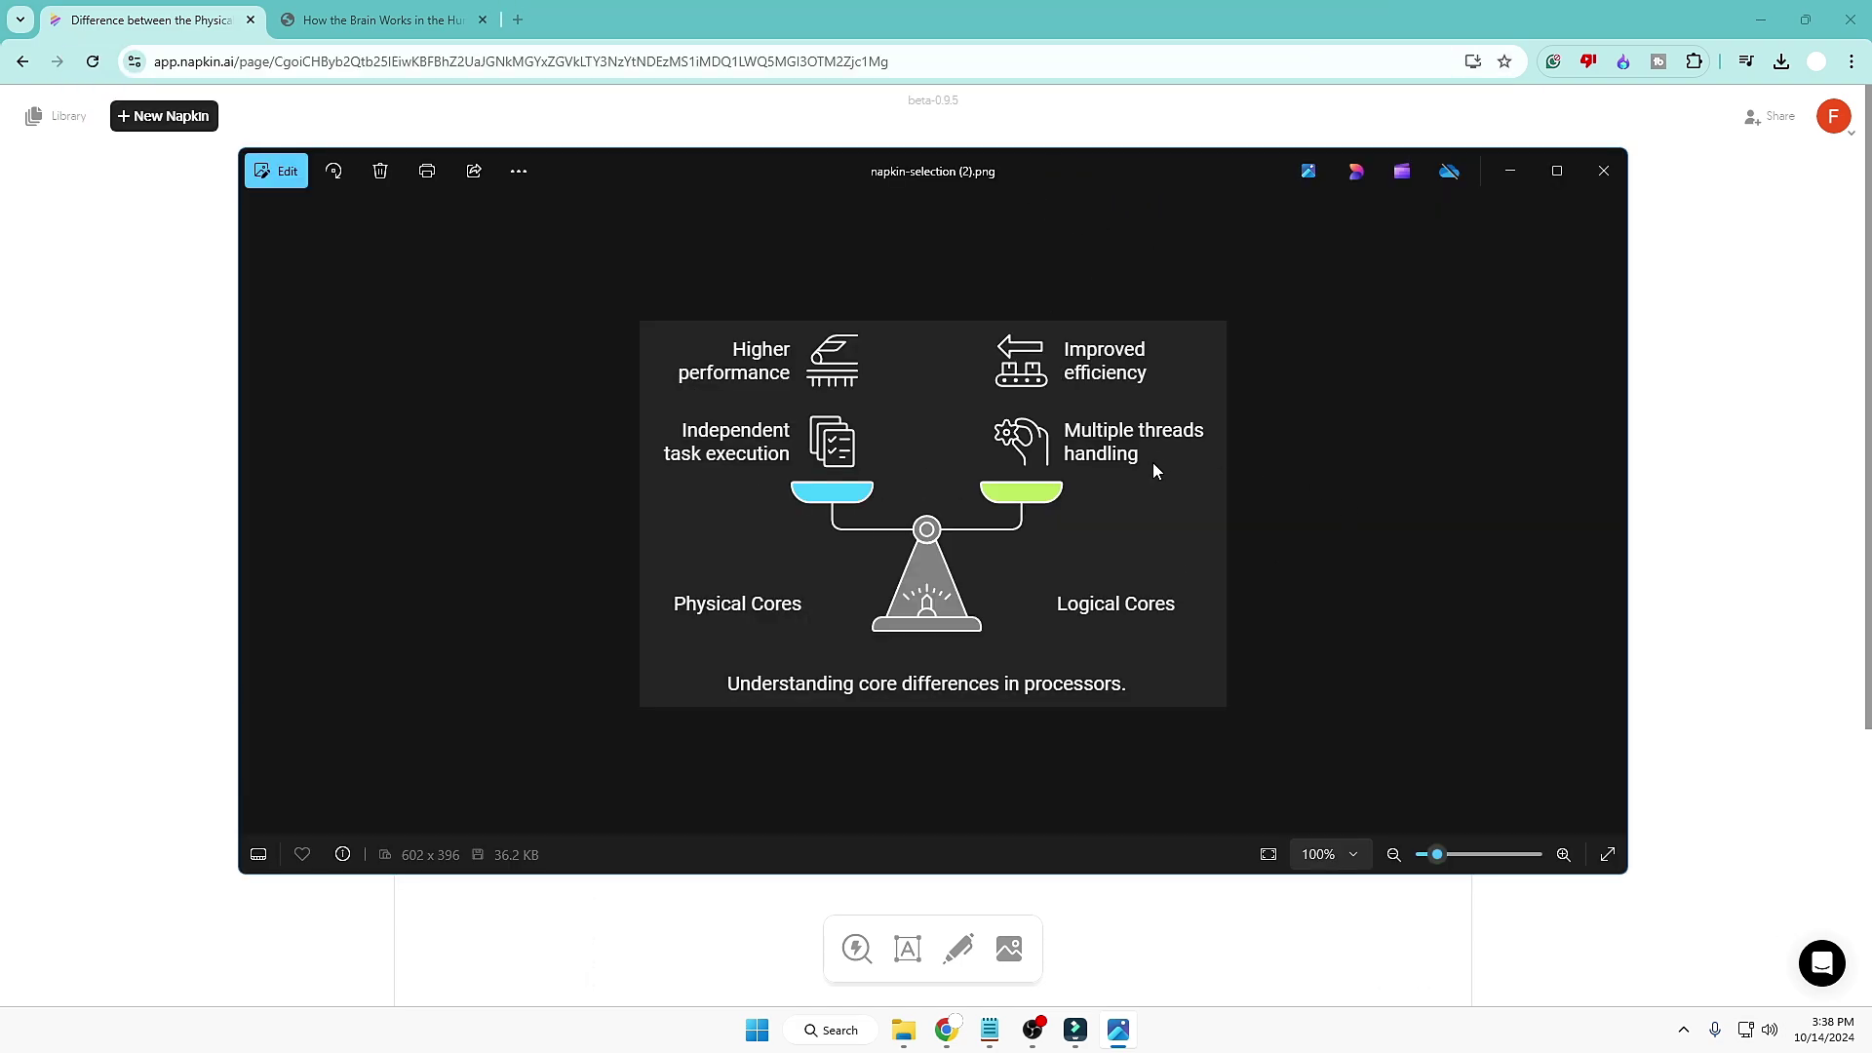